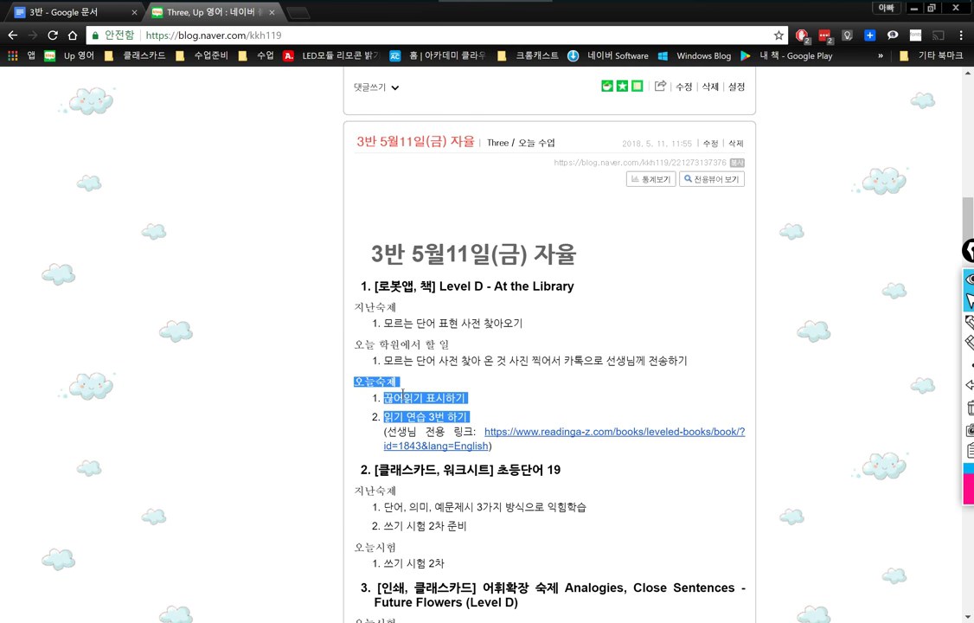
- Open the 3반 class page from the 클래스카드 bookmarks in a new browser tab
{"action": "left_click", "coordinate": [99, 17]}
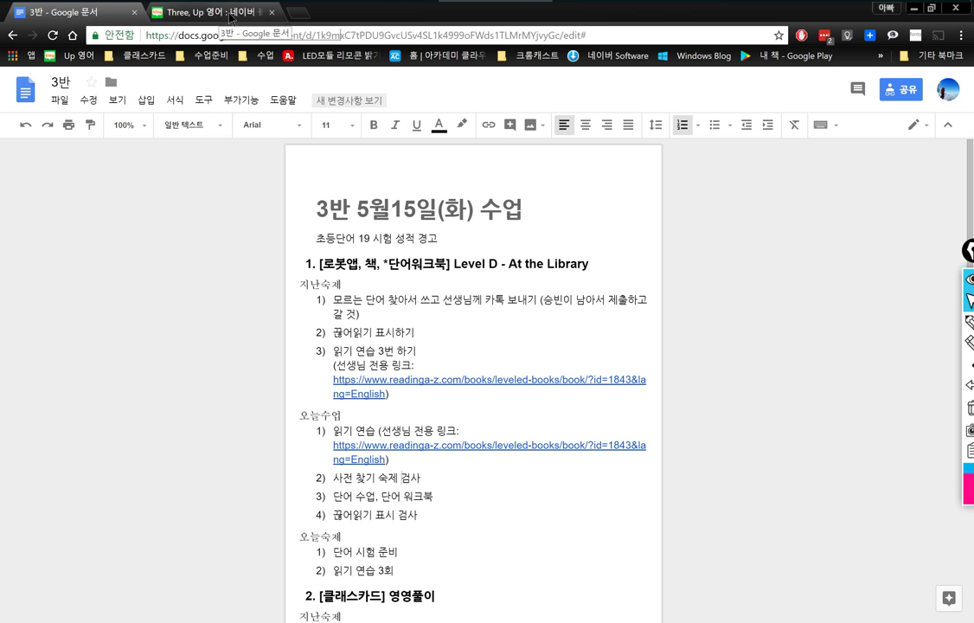
{"action": "left_click", "coordinate": [298, 14]}
{"action": "left_click", "coordinate": [139, 55]}
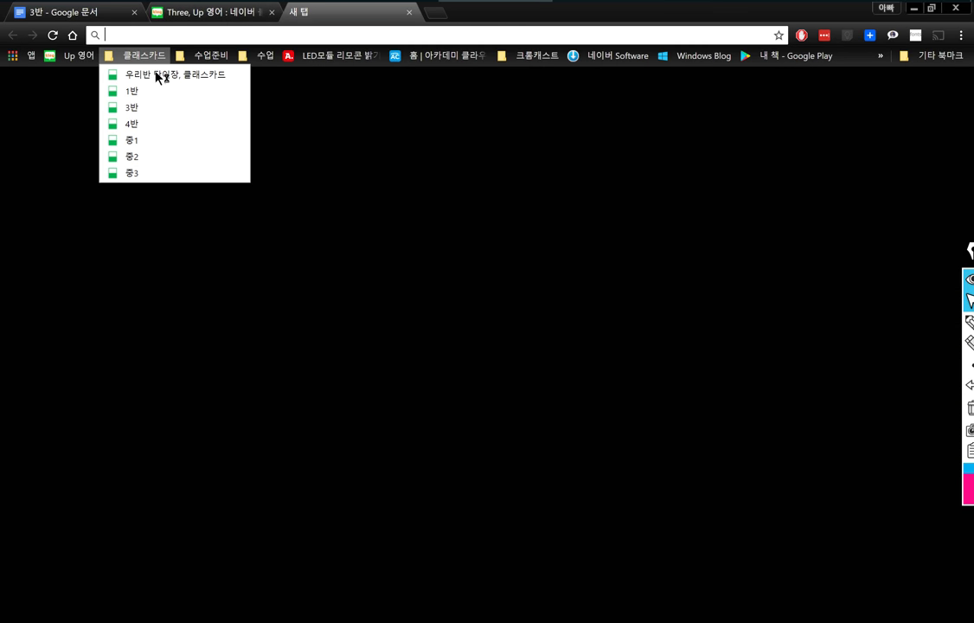
{"action": "left_click", "coordinate": [151, 108]}
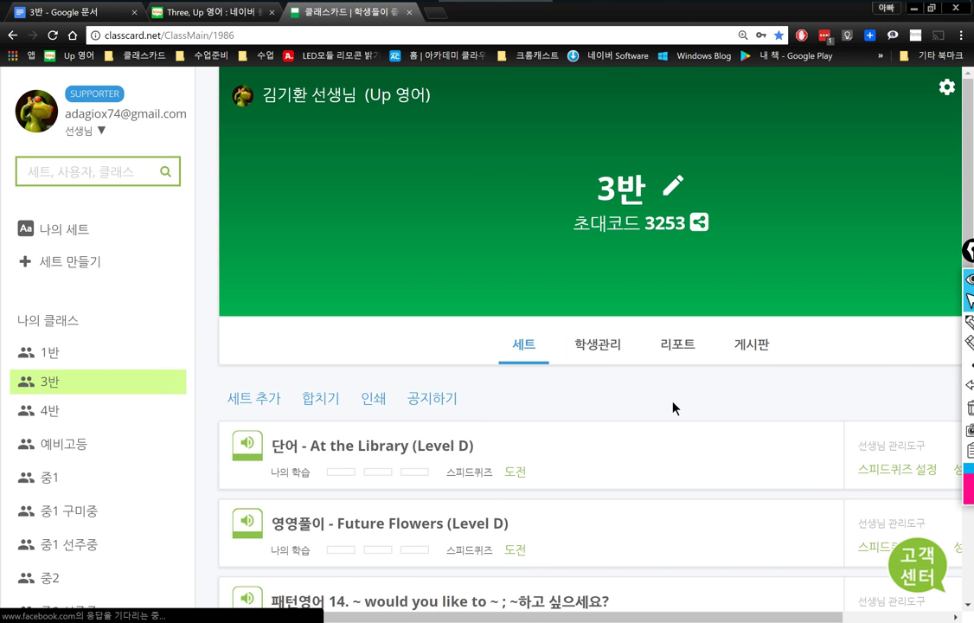
- Open the word set "단어 - At the Library (Level D)" for editing
{"action": "key", "text": "ctrl+0"}
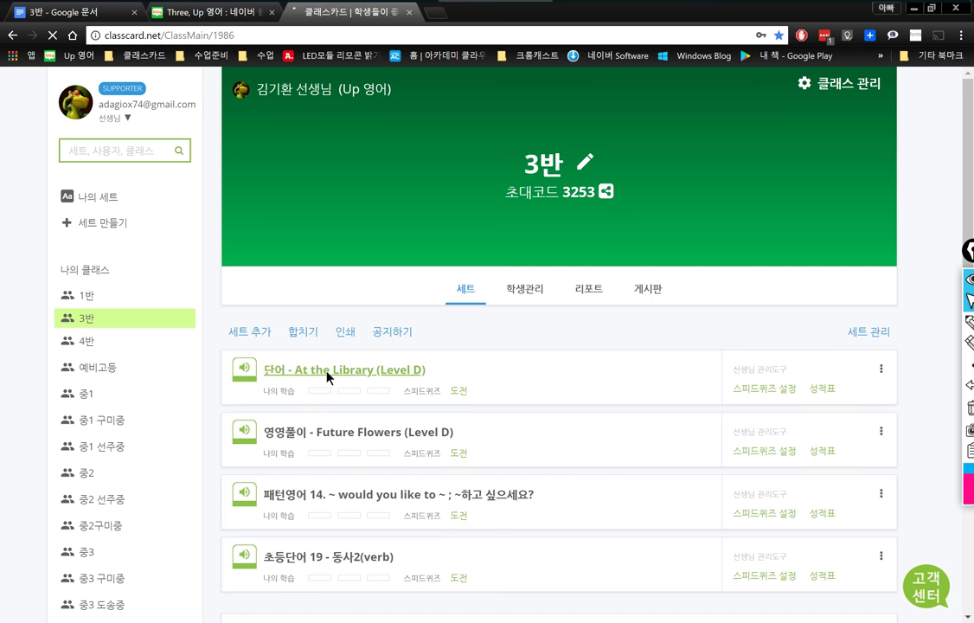
{"action": "left_click", "coordinate": [327, 372]}
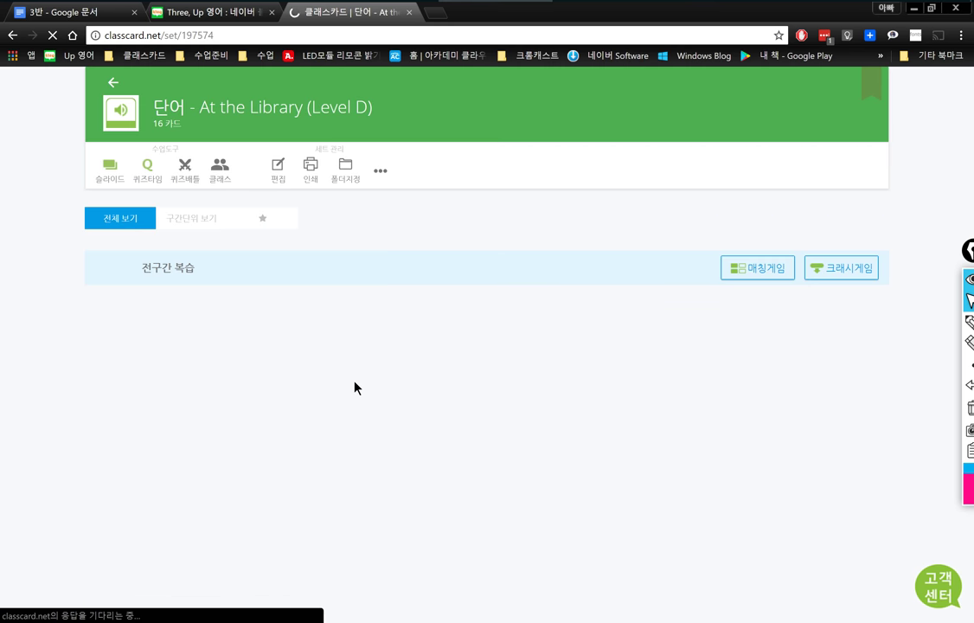
{"action": "left_click", "coordinate": [273, 170]}
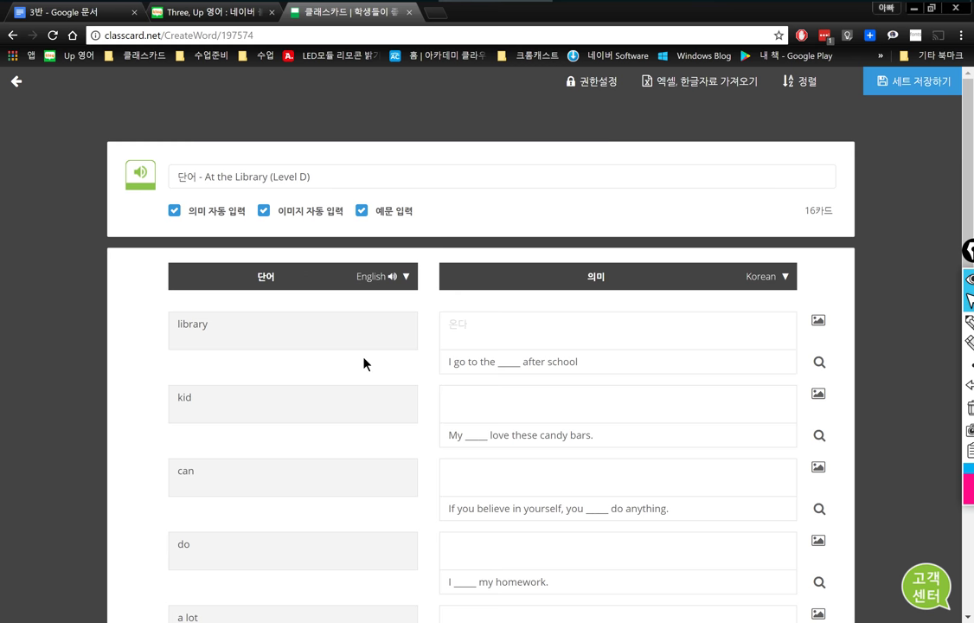
{"action": "key", "text": "ctrl+plus"}
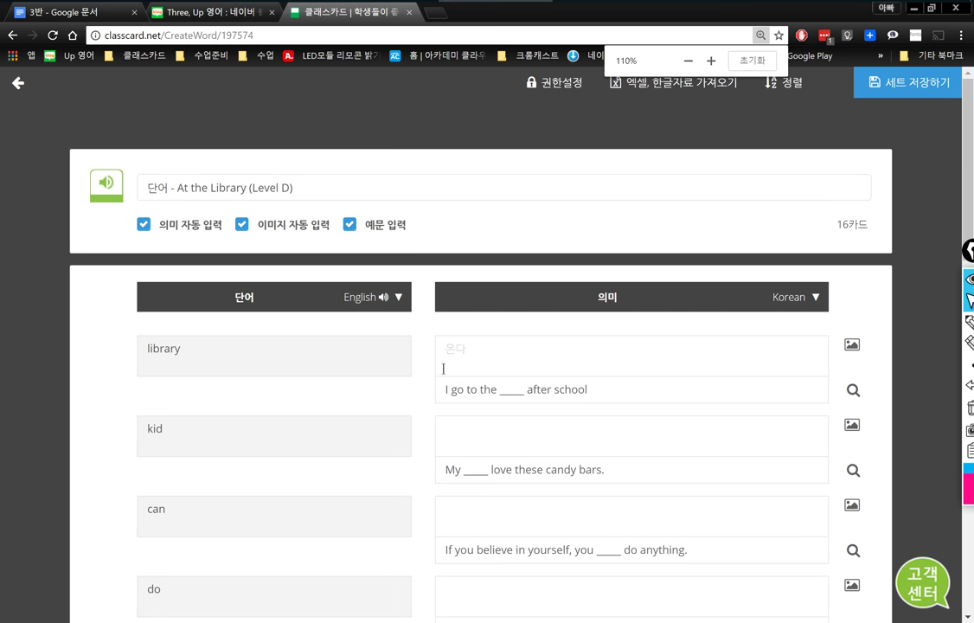
{"action": "key", "text": "ctrl+plus"}
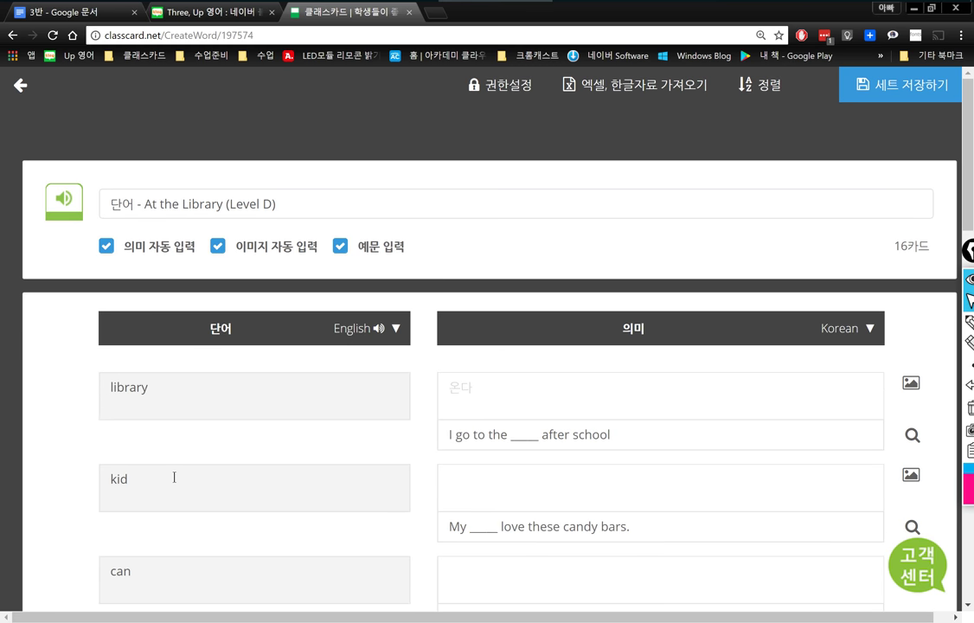
- Enter "도서관" as the Korean meaning of the library card
{"action": "left_click", "coordinate": [174, 475]}
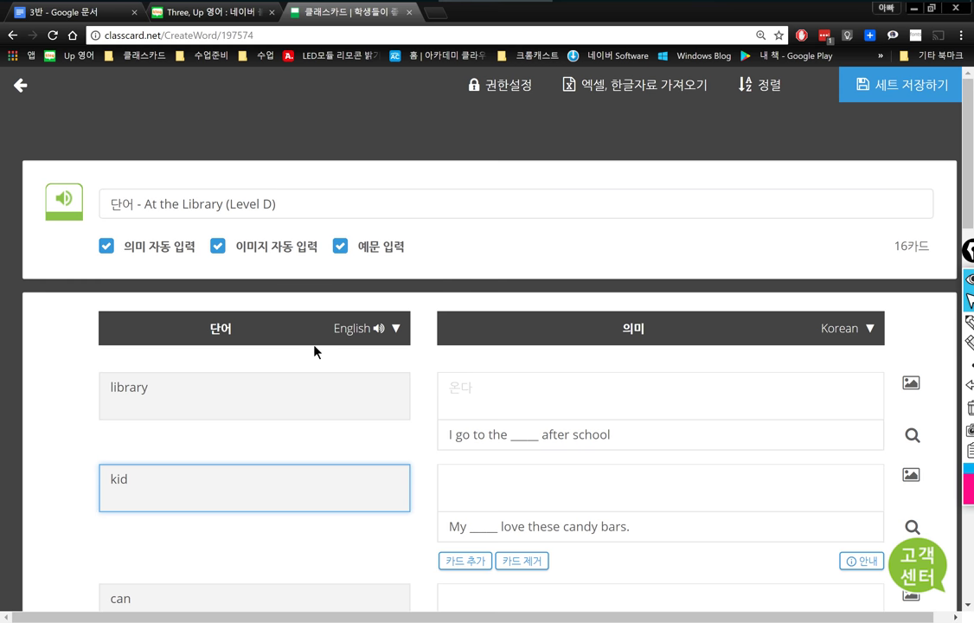
{"action": "double_click", "coordinate": [141, 386]}
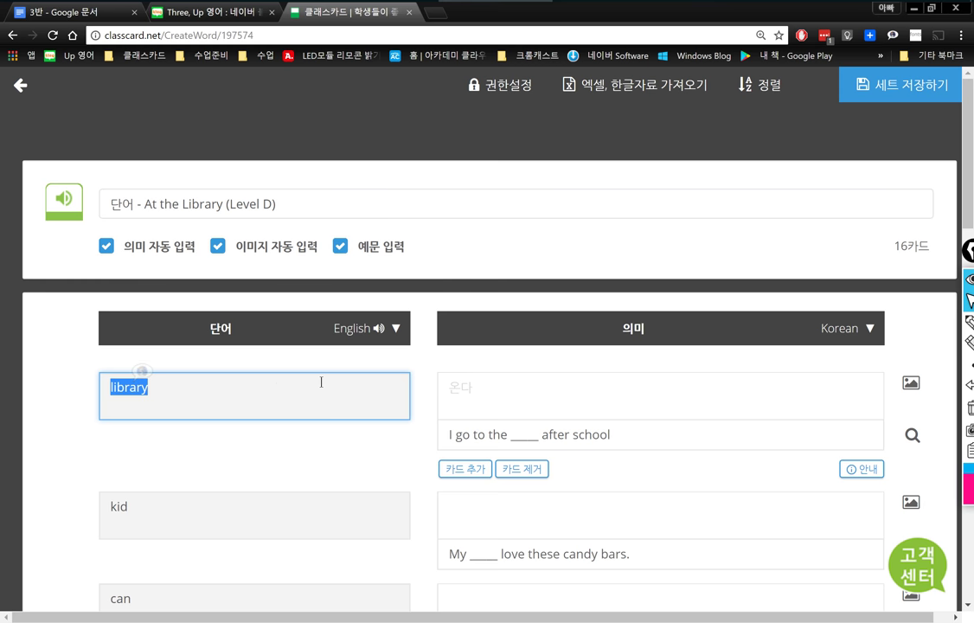
{"action": "key", "text": "Tab"}
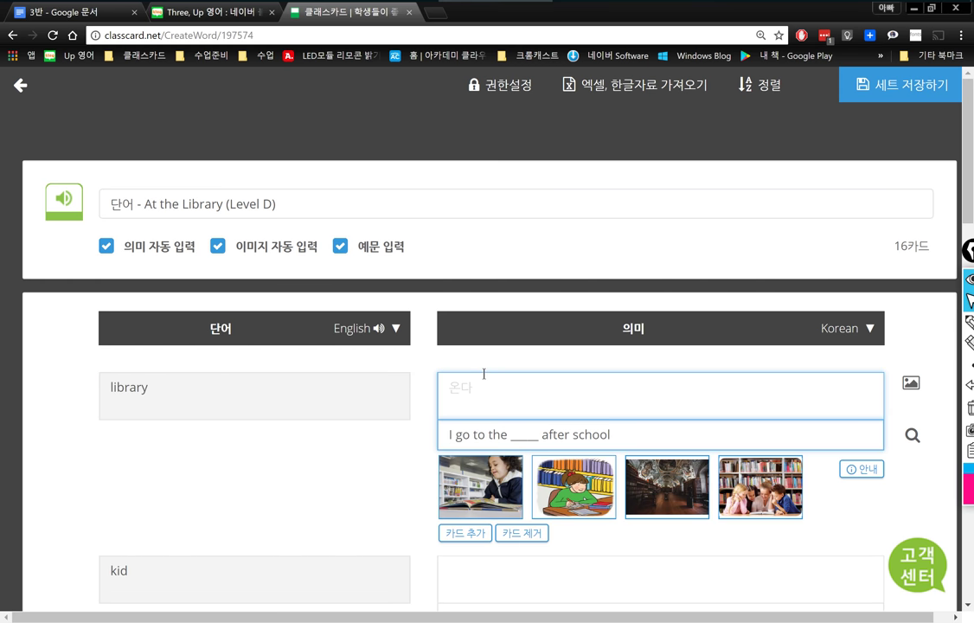
{"action": "type", "text": "도서관"}
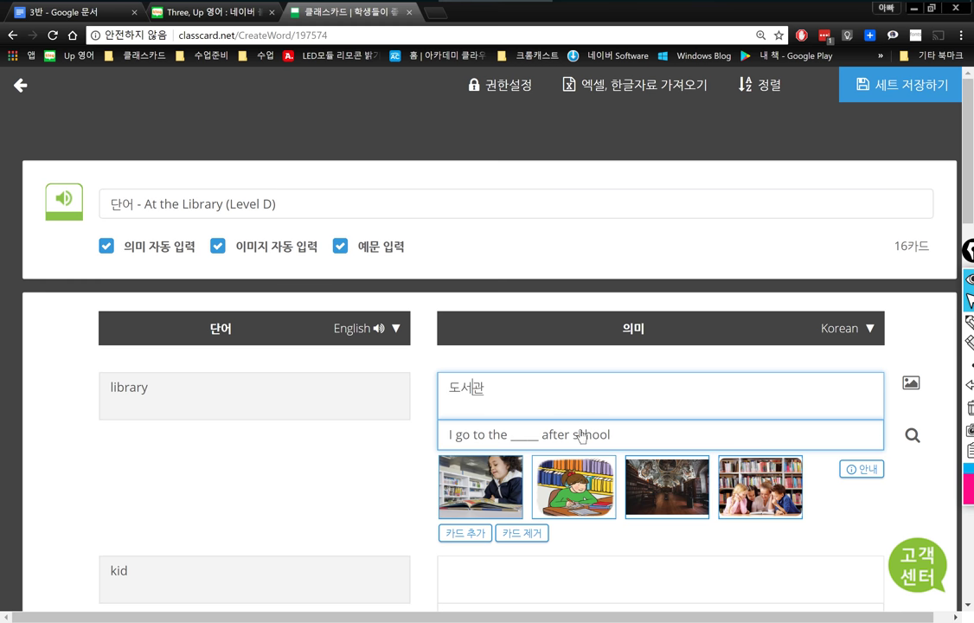
- Add a period to the end of the library card's example sentence, "I go to the {library} after school."
{"action": "left_click", "coordinate": [595, 441]}
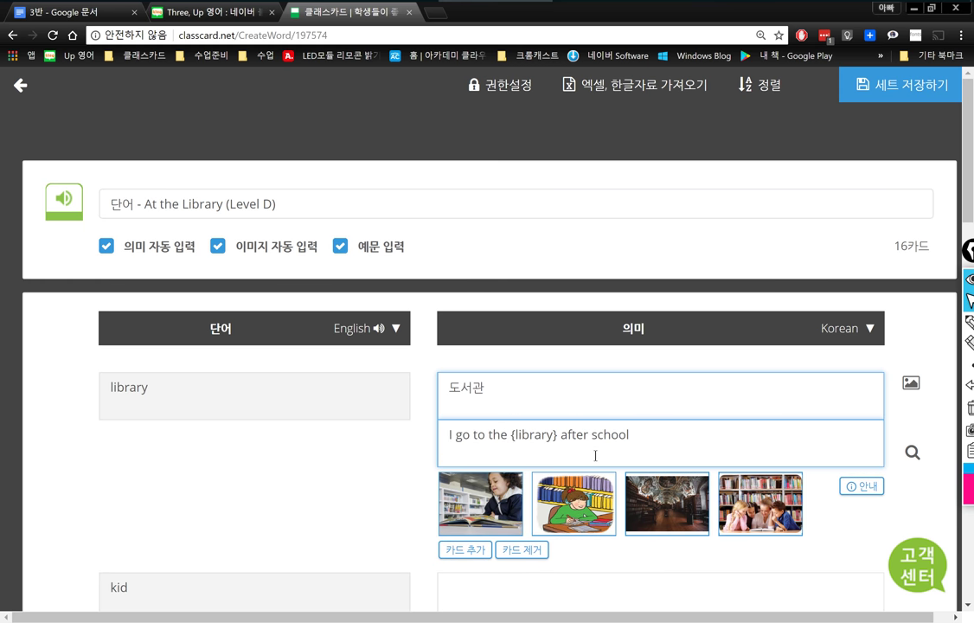
{"action": "left_click", "coordinate": [698, 450]}
{"action": "key", "text": "super+c"}
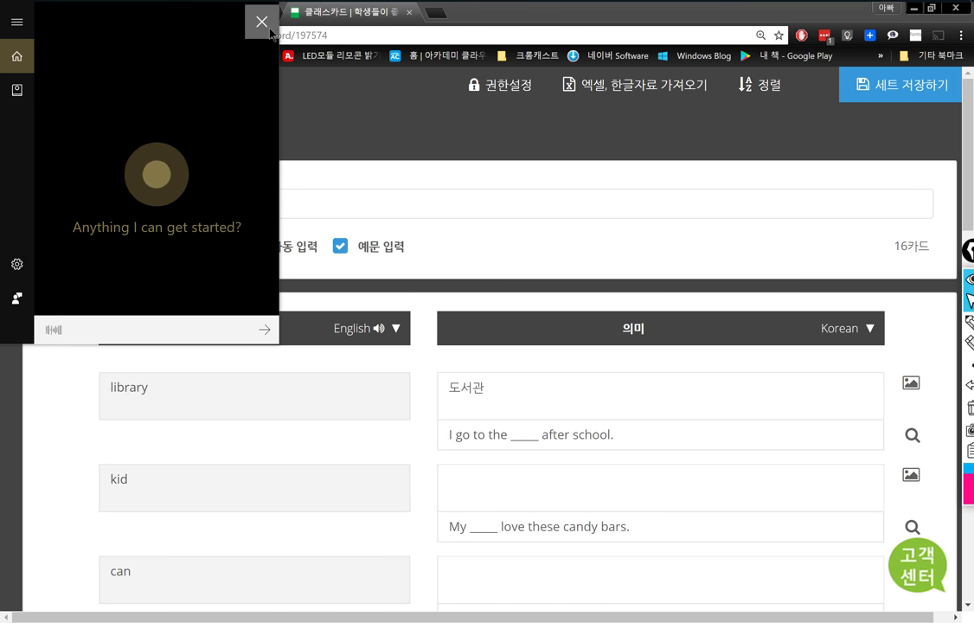
{"action": "left_click", "coordinate": [261, 22]}
{"action": "left_click", "coordinate": [505, 439]}
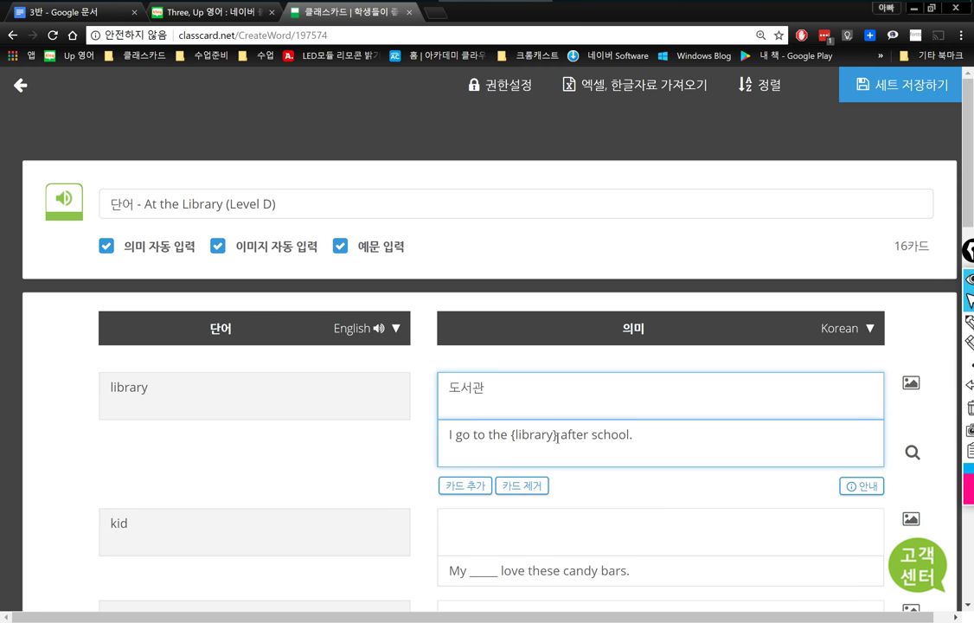
{"action": "left_click_drag", "start_coordinate": [559, 434], "coordinate": [436, 445]}
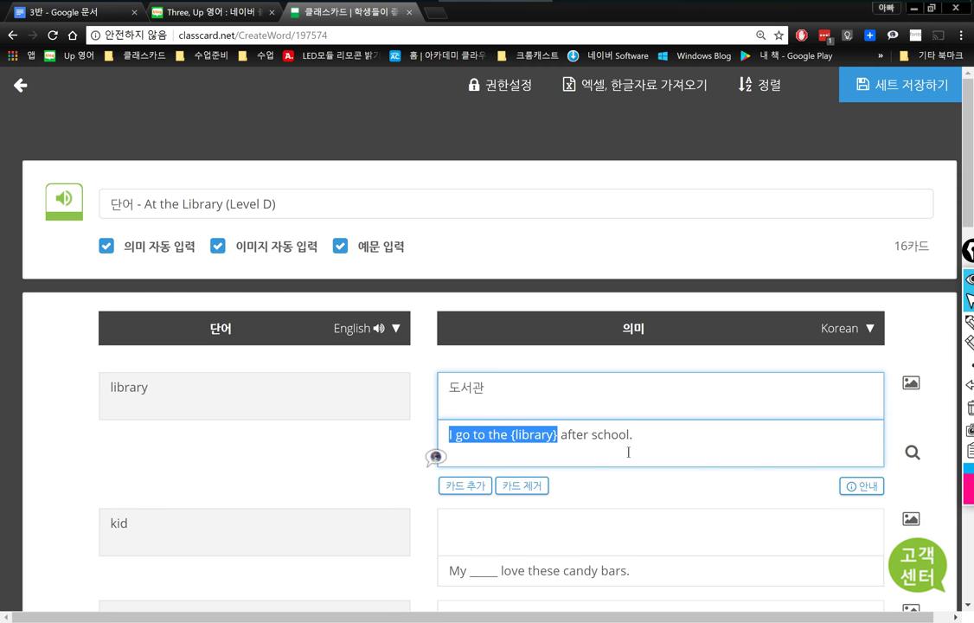
{"action": "left_click", "coordinate": [645, 425]}
{"action": "left_click", "coordinate": [649, 403]}
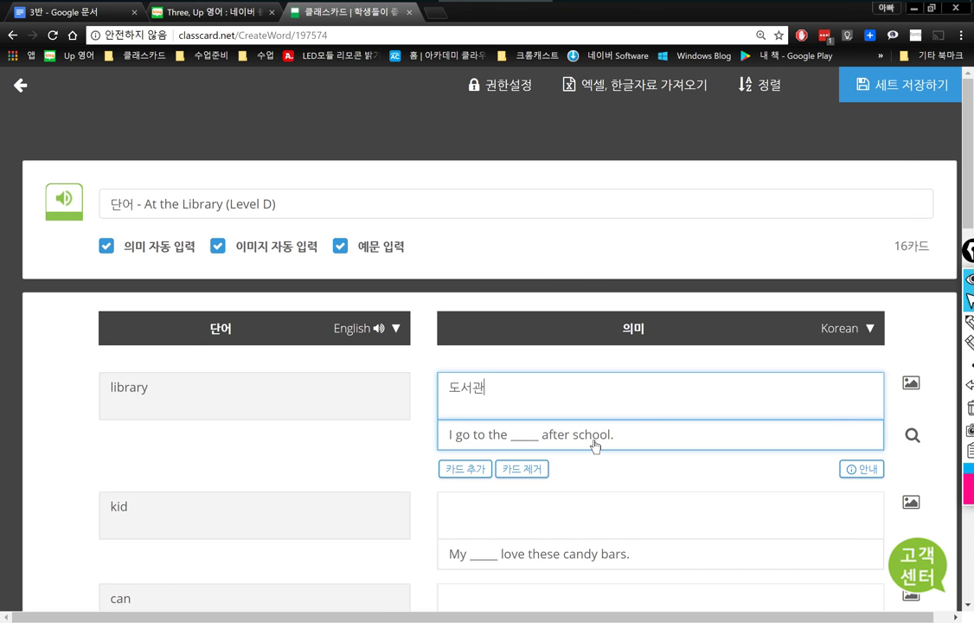
- Enter "아이, 어린이" as the Korean meaning of the kid card, keeping the word in its singular form
{"action": "left_click", "coordinate": [231, 504]}
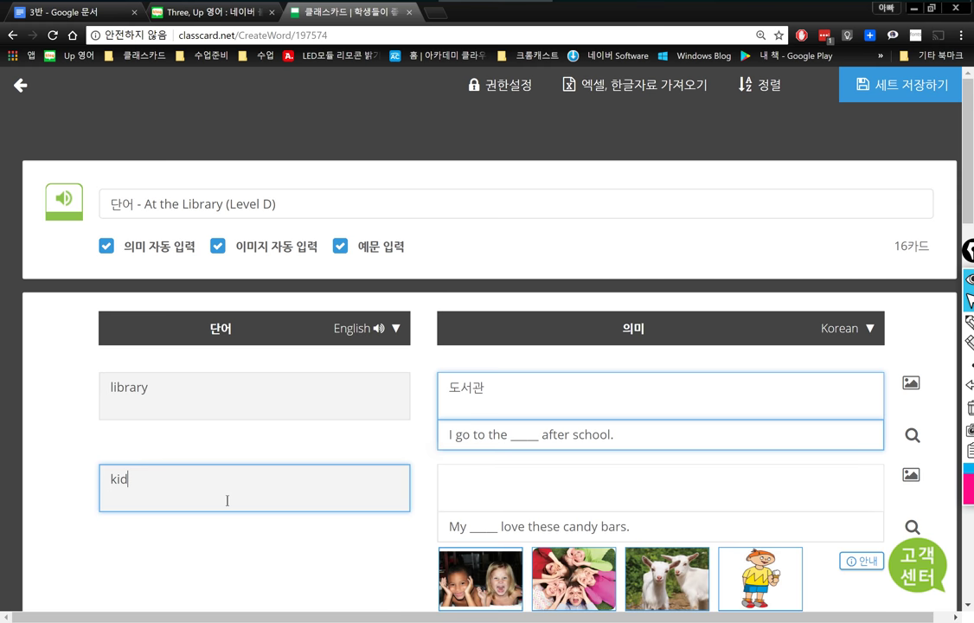
{"action": "key", "text": "Tab"}
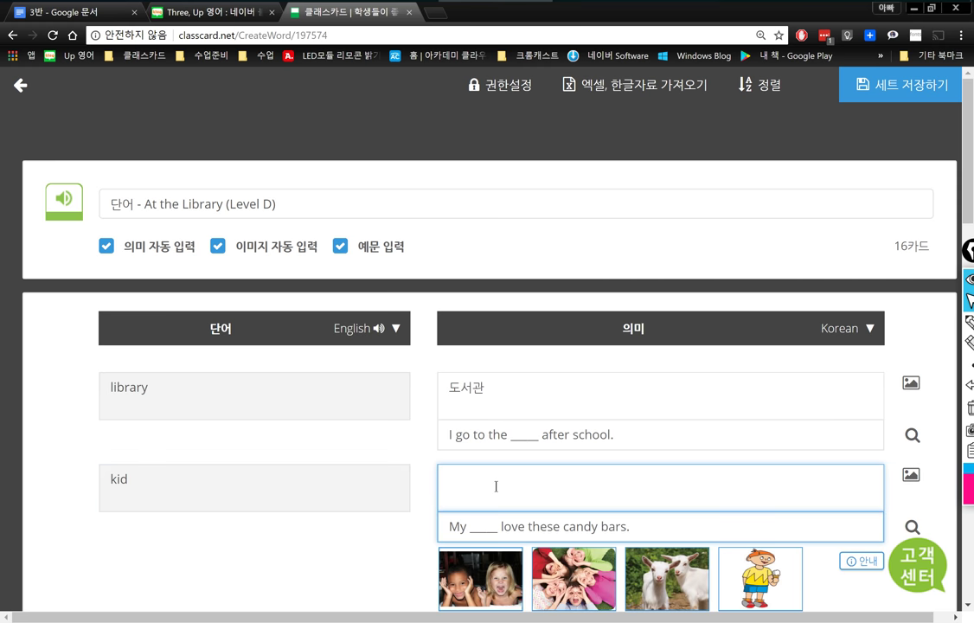
{"action": "type", "text": "아이, 어린이"}
{"action": "key", "text": "shift+Tab"}
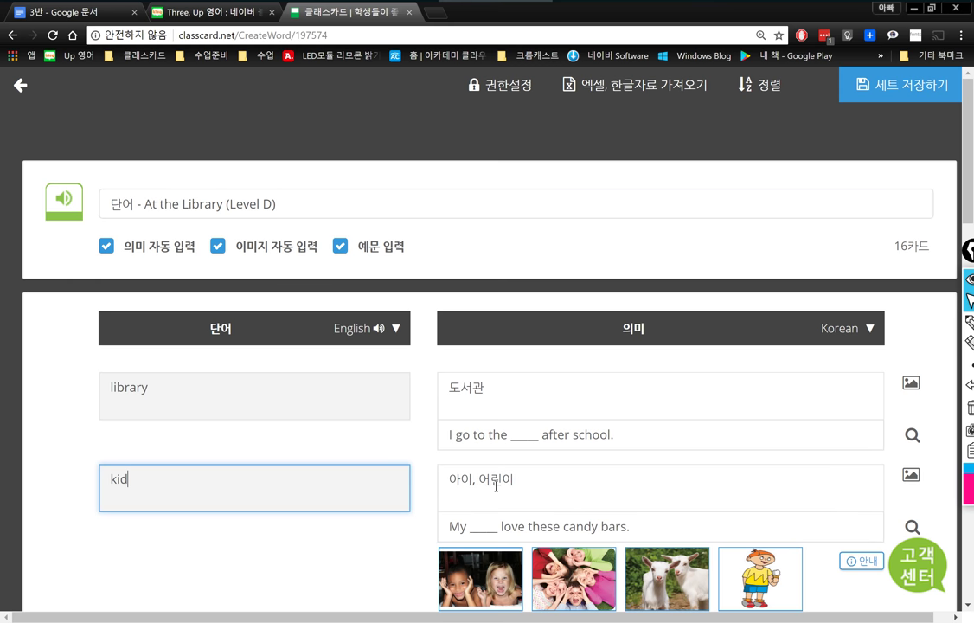
{"action": "type", "text": "s"}
{"action": "key", "text": "BackSpace"}
{"action": "left_click", "coordinate": [625, 491]}
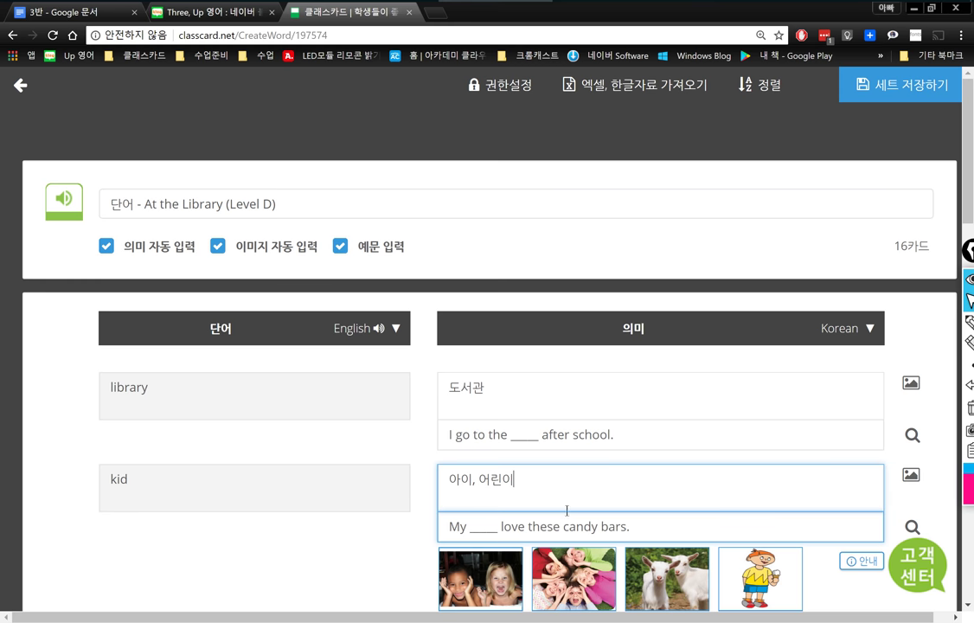
- Read through the kid card's example sentence phrase by phrase, including the answer word in braces
{"action": "left_click", "coordinate": [481, 527]}
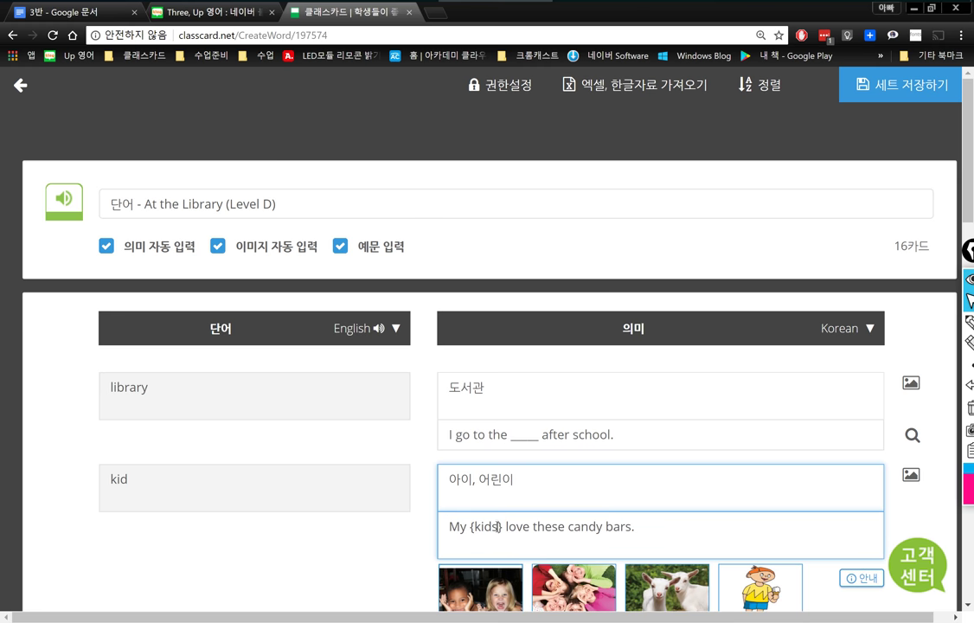
{"action": "left_click_drag", "start_coordinate": [497, 527], "coordinate": [449, 527]}
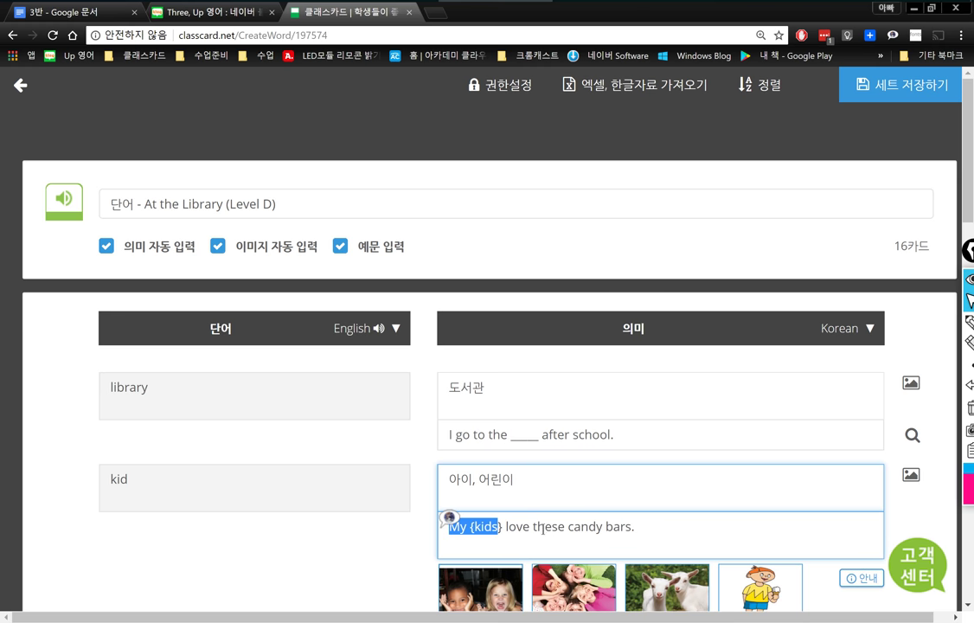
{"action": "left_click", "coordinate": [597, 527]}
{"action": "left_click_drag", "start_coordinate": [638, 527], "coordinate": [424, 537]}
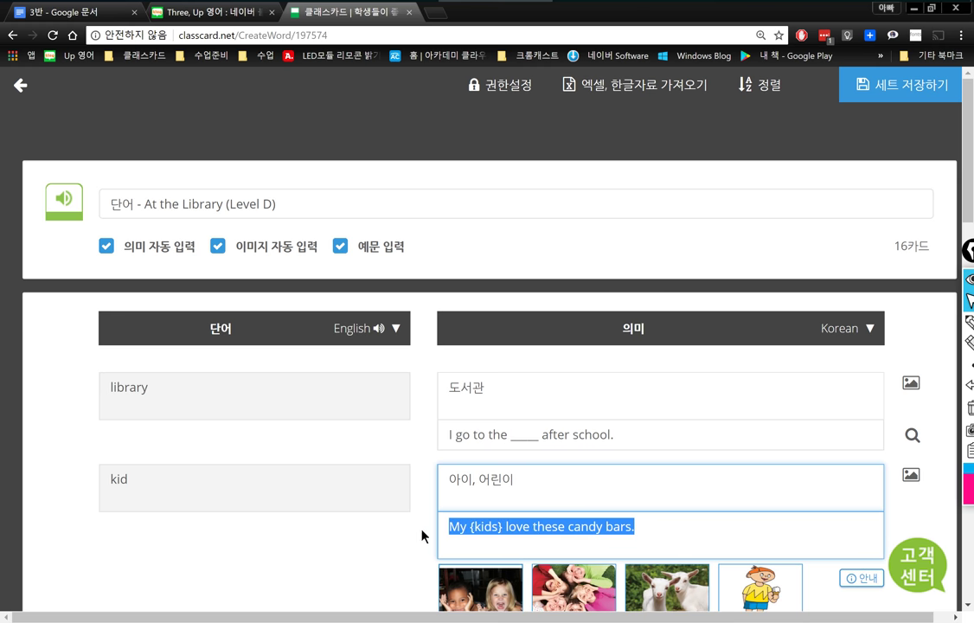
{"action": "left_click", "coordinate": [643, 494]}
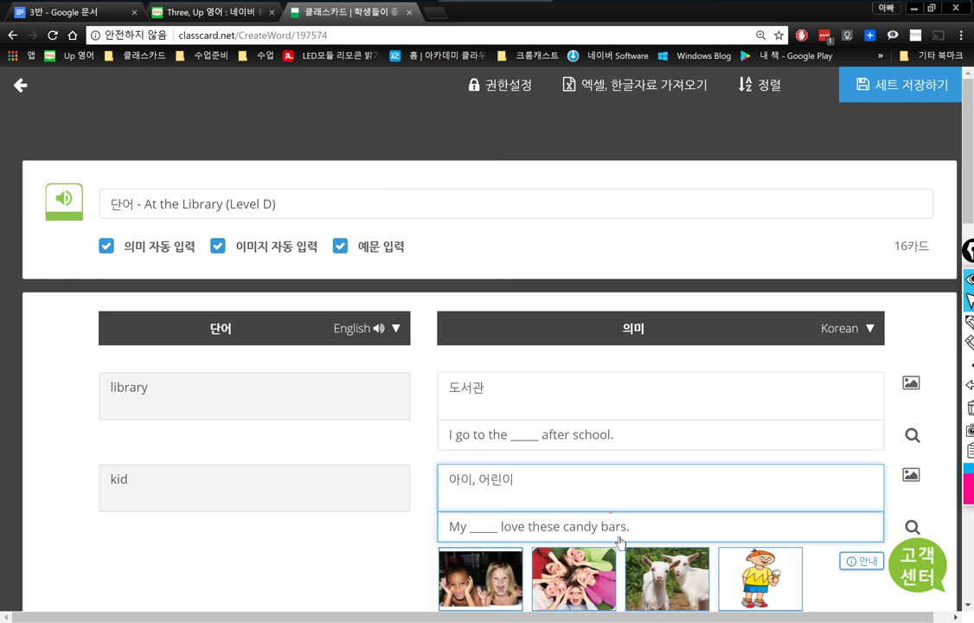
{"action": "left_click", "coordinate": [518, 529]}
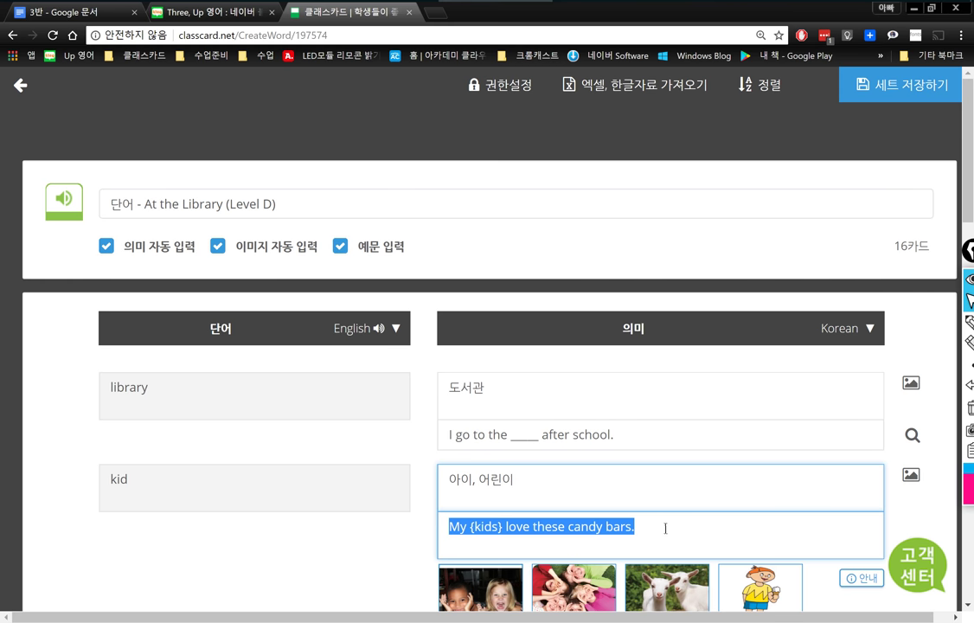
{"action": "left_click", "coordinate": [665, 526]}
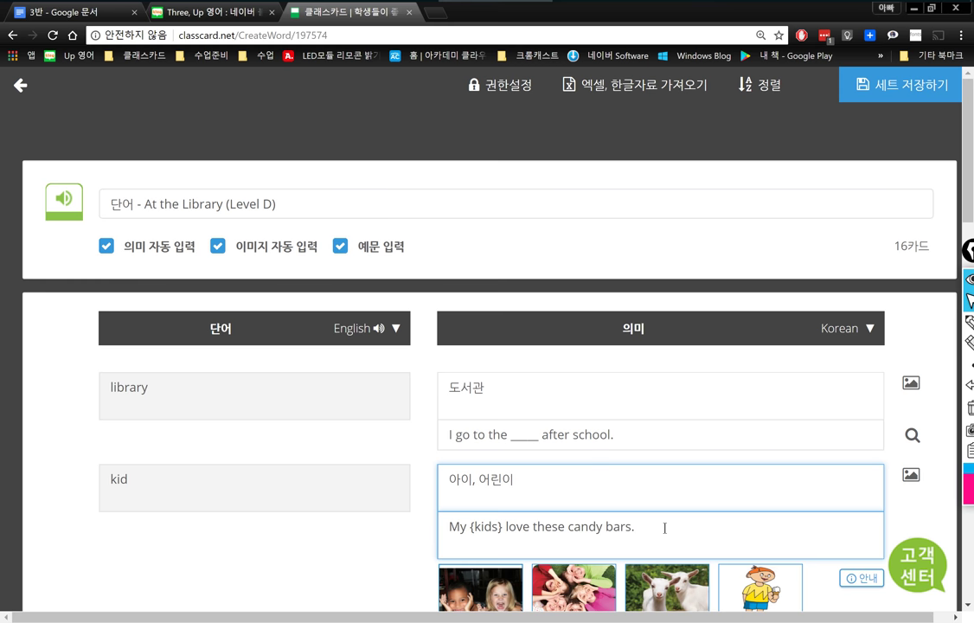
{"action": "scroll", "coordinate": [664, 527], "scroll_direction": "down", "scroll_amount": 3}
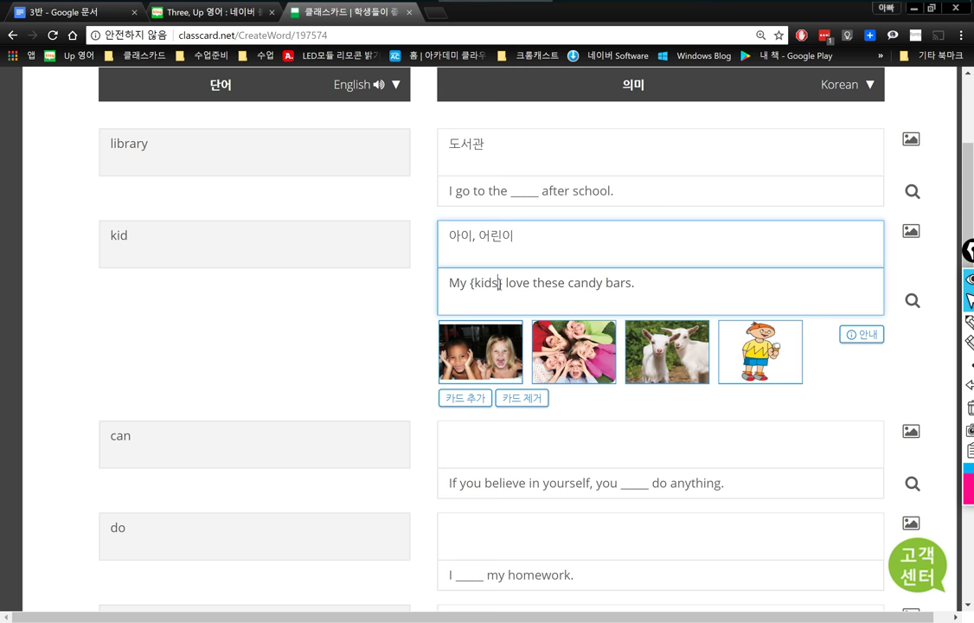
{"action": "left_click_drag", "start_coordinate": [497, 283], "coordinate": [438, 284]}
{"action": "left_click_drag", "start_coordinate": [530, 284], "coordinate": [448, 284]}
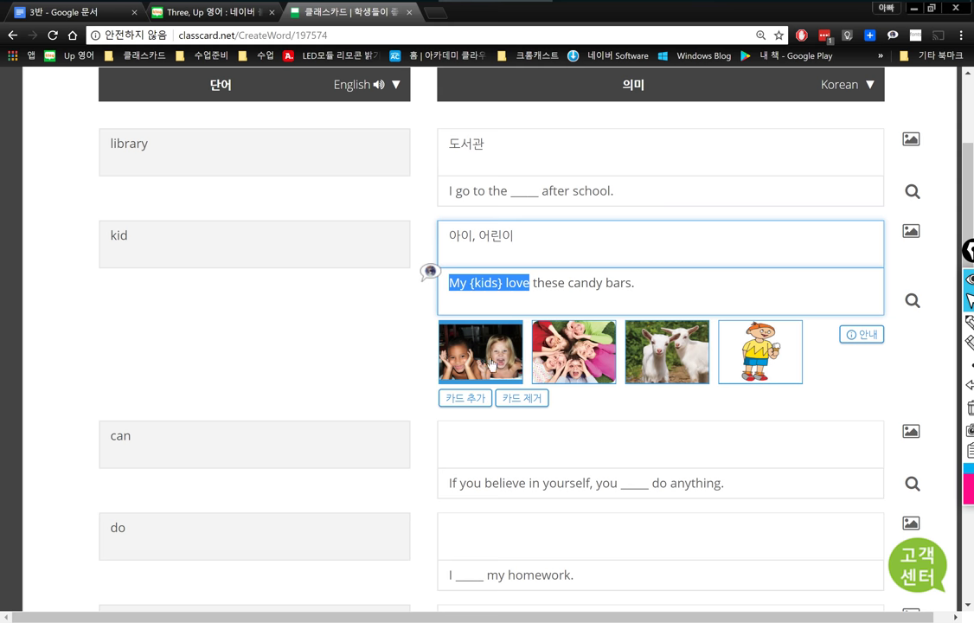
{"action": "left_click", "coordinate": [535, 282]}
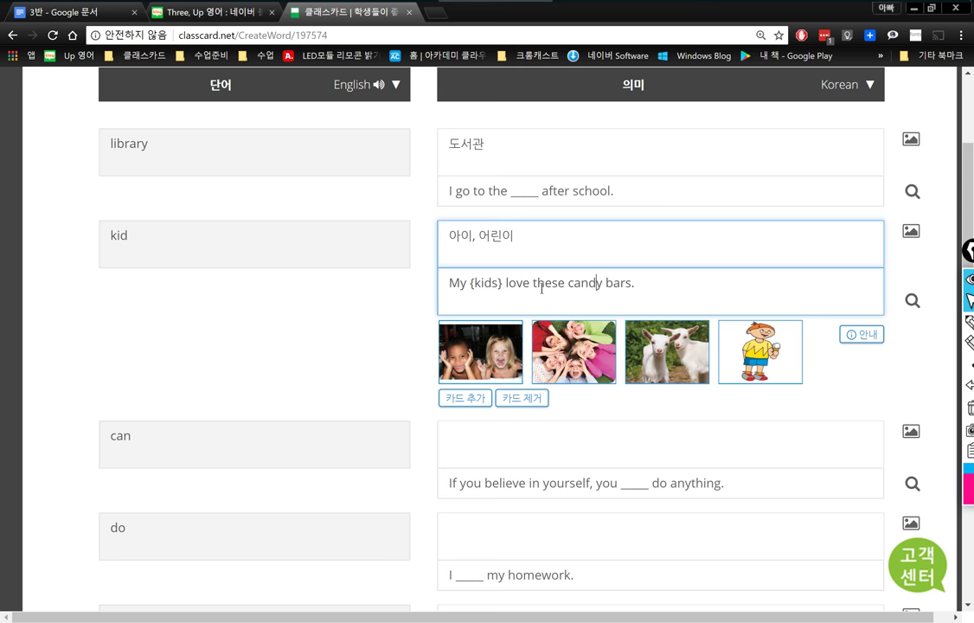
{"action": "left_click_drag", "start_coordinate": [536, 282], "coordinate": [632, 282]}
{"action": "left_click", "coordinate": [691, 282]}
{"action": "type", "text": "."}
- Enter "할 수 있다." as the Korean meaning of the can card
{"action": "left_click", "coordinate": [198, 440]}
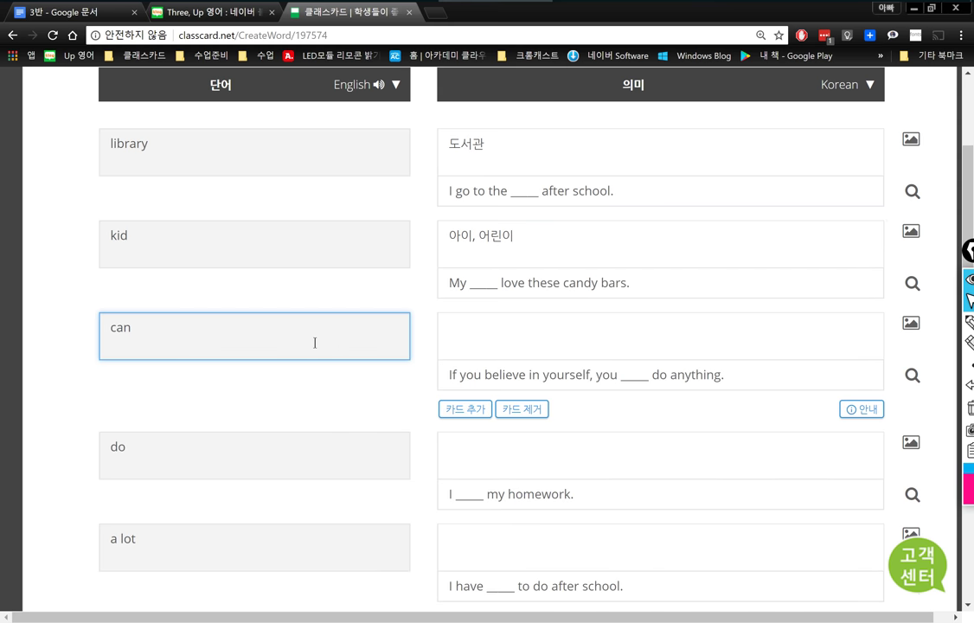
{"action": "left_click", "coordinate": [461, 344]}
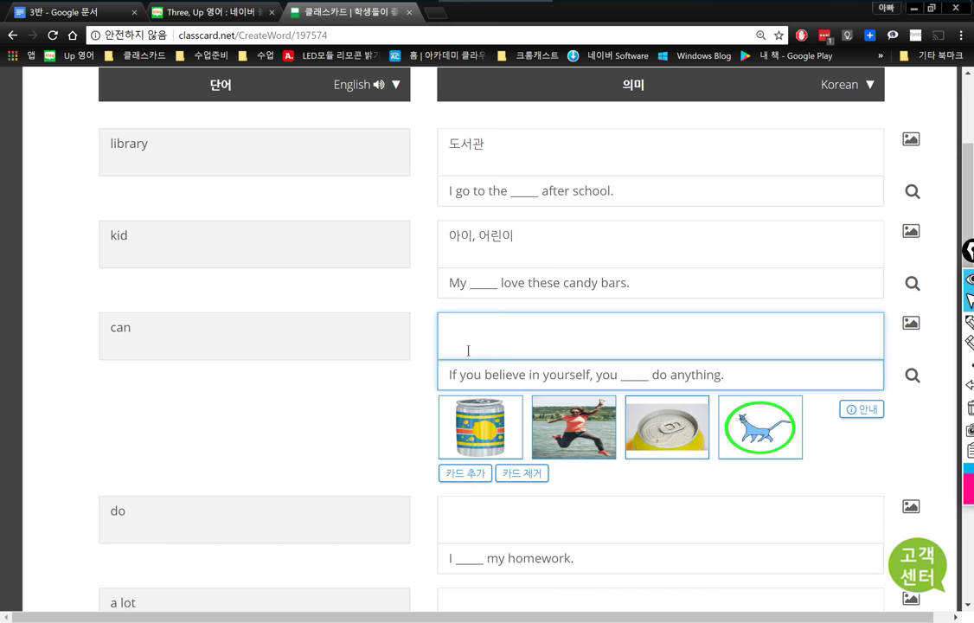
{"action": "type", "text": "할 수 있다."}
- Read through both clauses of the can card's example sentence, including the answer word in braces
{"action": "left_click", "coordinate": [508, 376]}
{"action": "double_click", "coordinate": [508, 376]}
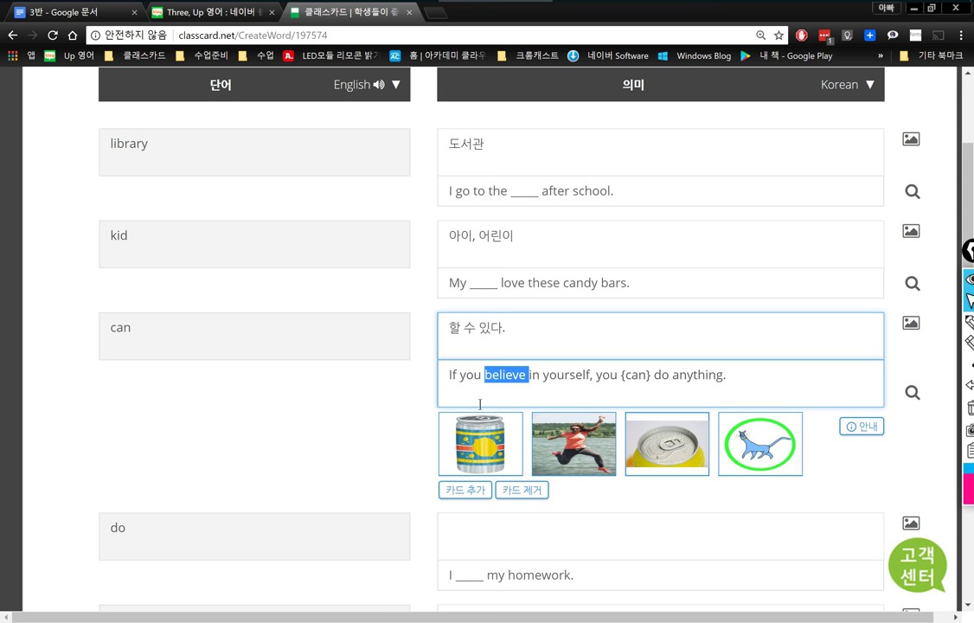
{"action": "left_click", "coordinate": [470, 374]}
{"action": "left_click_drag", "start_coordinate": [585, 374], "coordinate": [384, 374]}
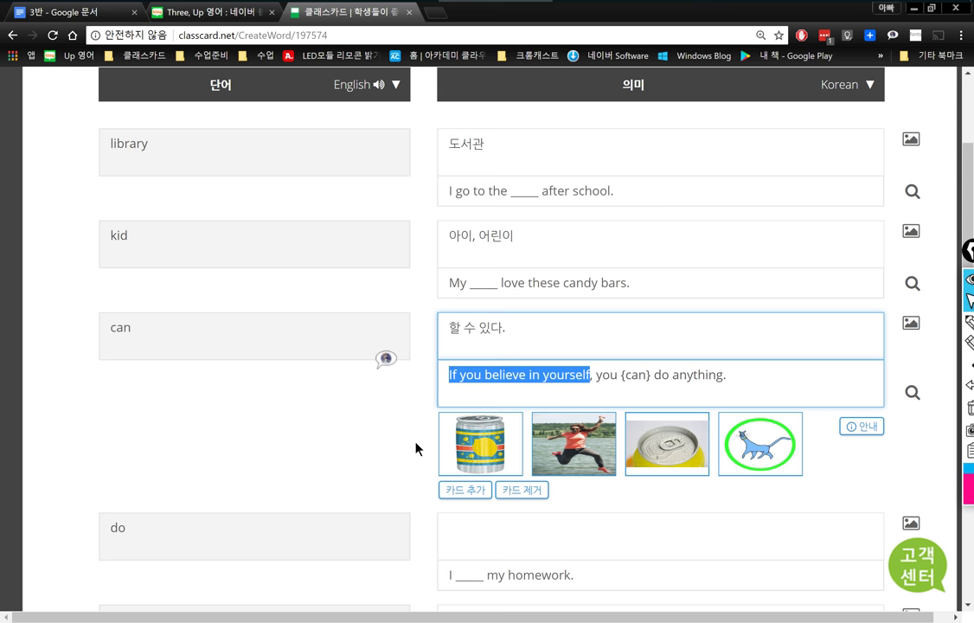
{"action": "left_click", "coordinate": [598, 377]}
{"action": "left_click_drag", "start_coordinate": [598, 378], "coordinate": [750, 382]}
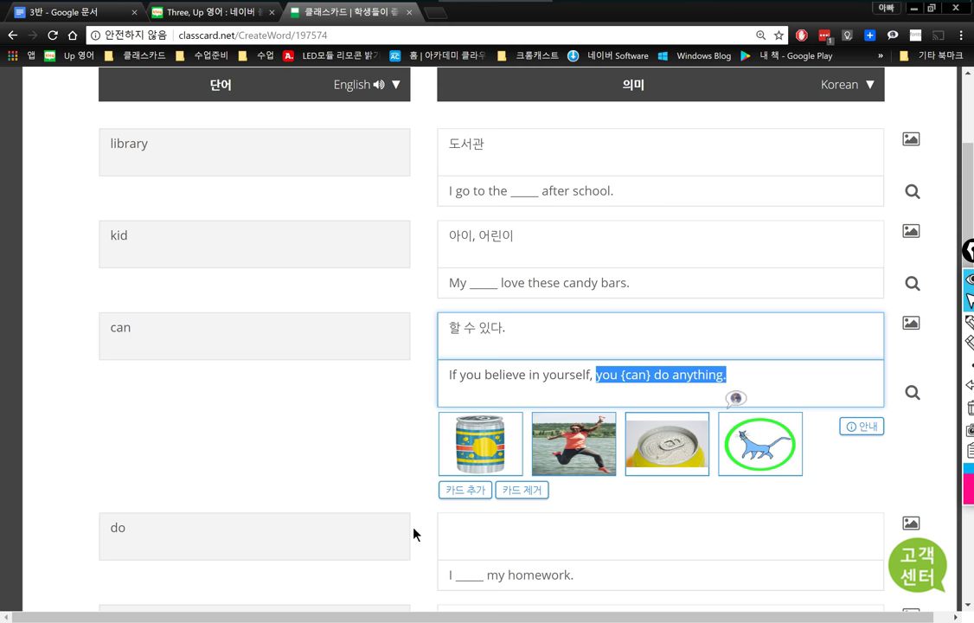
- Enter "하다." as the Korean meaning of the do card and check its example sentence with the answer word in braces
{"action": "left_click", "coordinate": [240, 528]}
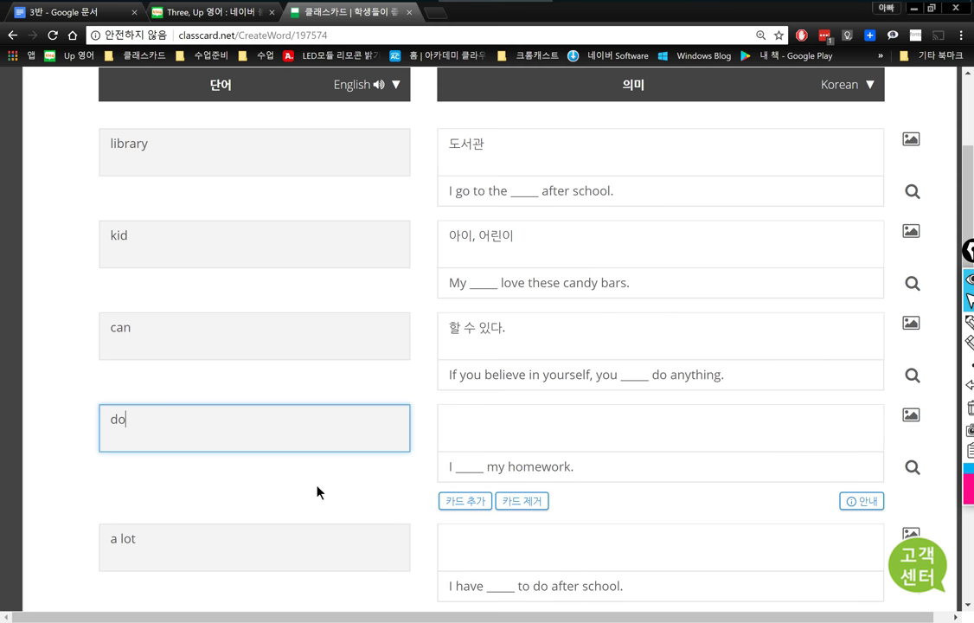
{"action": "left_click", "coordinate": [446, 415]}
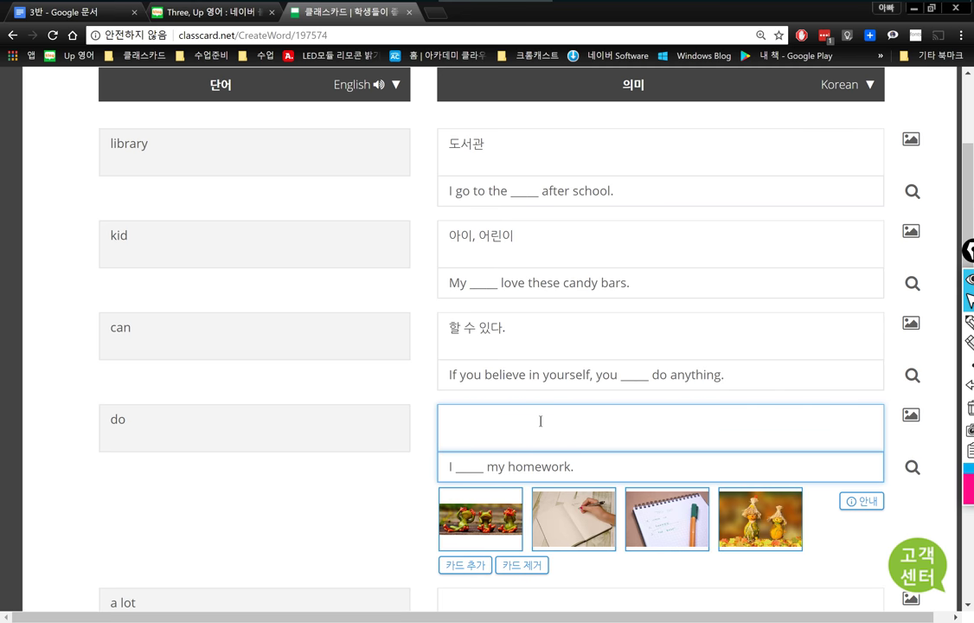
{"action": "type", "text": "하다."}
{"action": "key", "text": "Tab"}
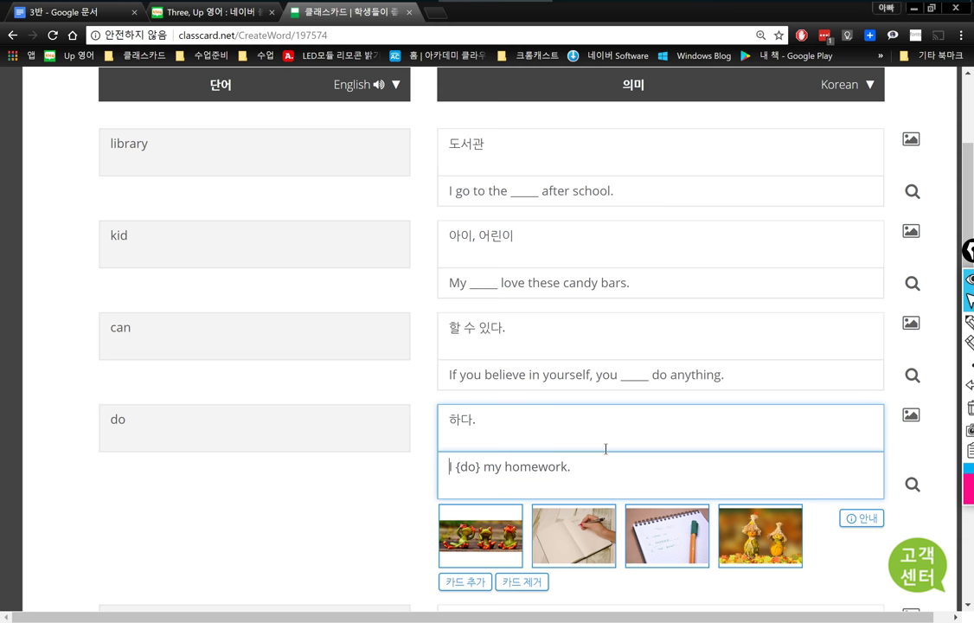
{"action": "left_click", "coordinate": [622, 422]}
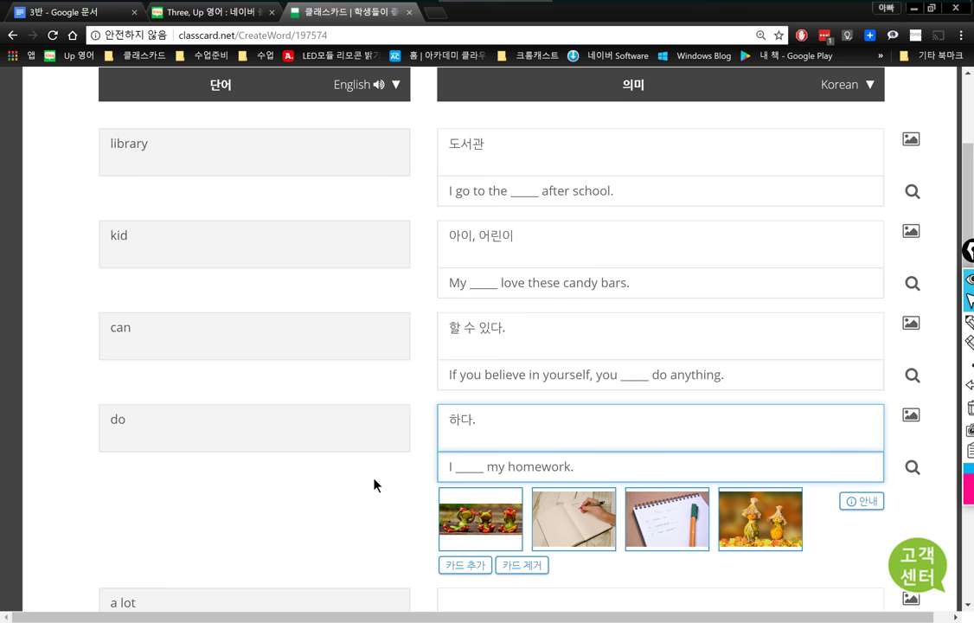
- Enter "많은 것; 많이" as the Korean meaning of the a lot card, separating the two senses with a semicolon
{"action": "scroll", "coordinate": [375, 485], "scroll_direction": "down", "scroll_amount": 3}
{"action": "left_click", "coordinate": [184, 316]}
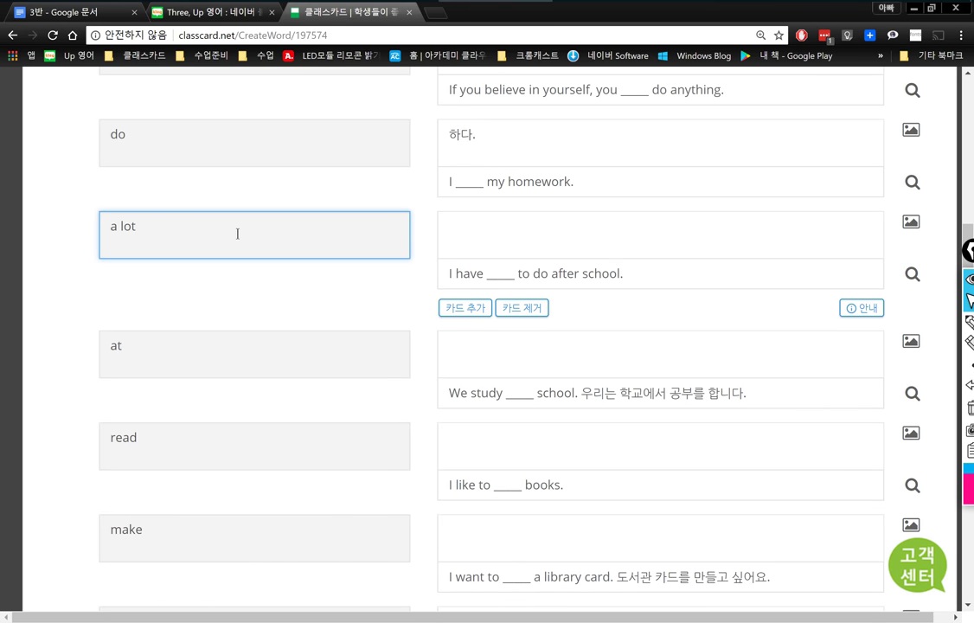
{"action": "left_click", "coordinate": [483, 233]}
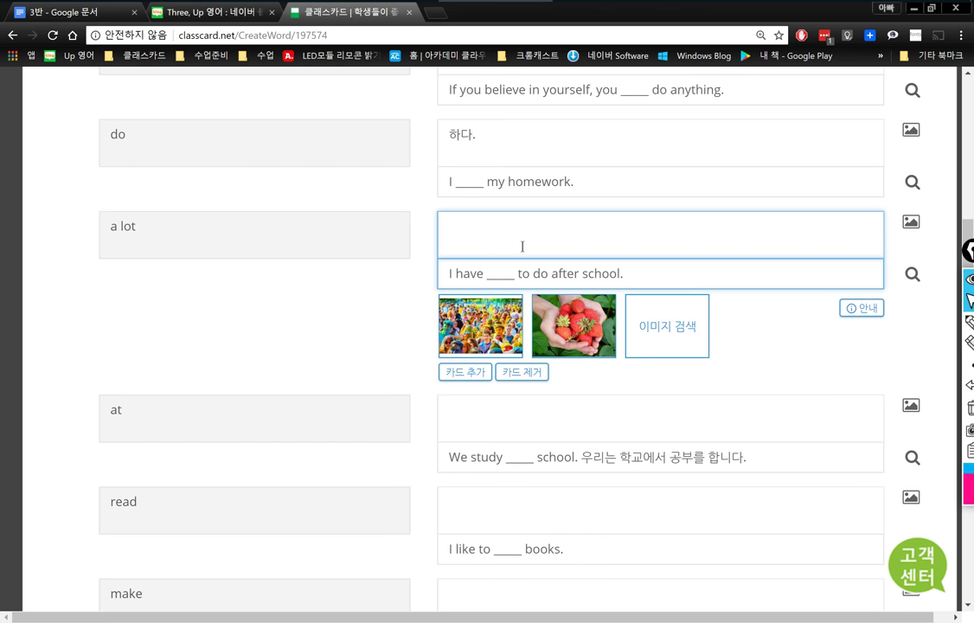
{"action": "type", "text": "마ㄶ은 것, 마ㄶ"}
{"action": "key", "text": "BackSpace"}
{"action": "key", "text": "BackSpace"}
{"action": "key", "text": "BackSpace"}
{"action": "key", "text": "BackSpace"}
{"action": "key", "text": "BackSpace"}
{"action": "key", "text": "BackSpace"}
{"action": "type", "text": "; 많이"}
- Read through the a lot card's example sentence, focusing on the phrase "a lot to do"
{"action": "left_click", "coordinate": [654, 279]}
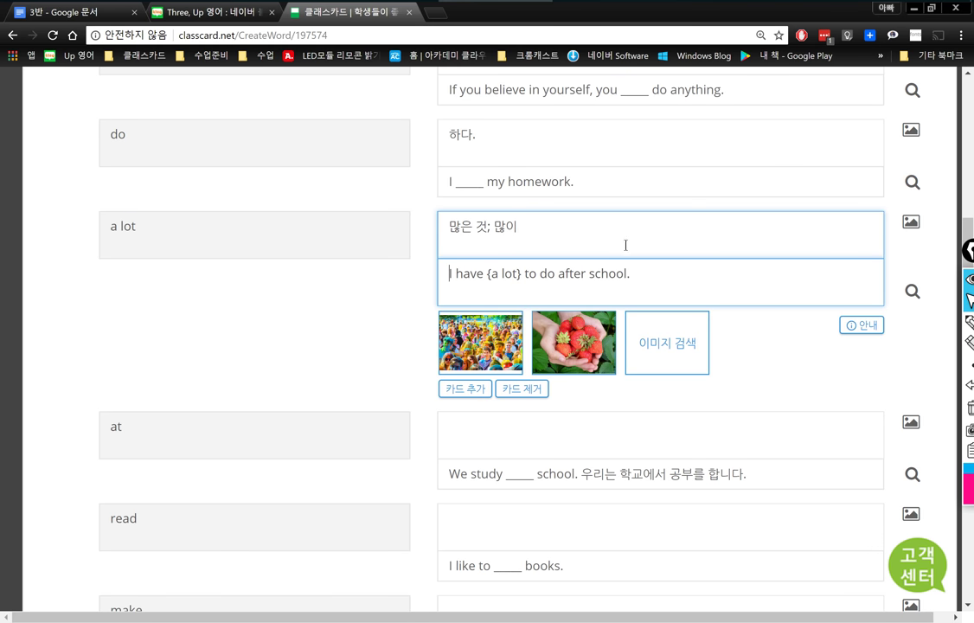
{"action": "left_click_drag", "start_coordinate": [490, 273], "coordinate": [555, 273]}
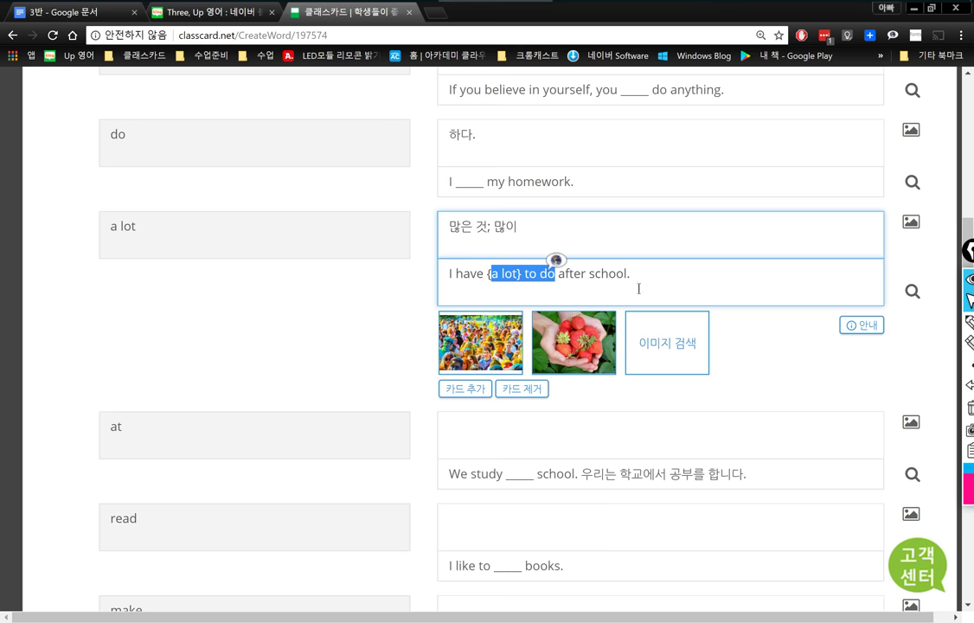
{"action": "left_click", "coordinate": [683, 277]}
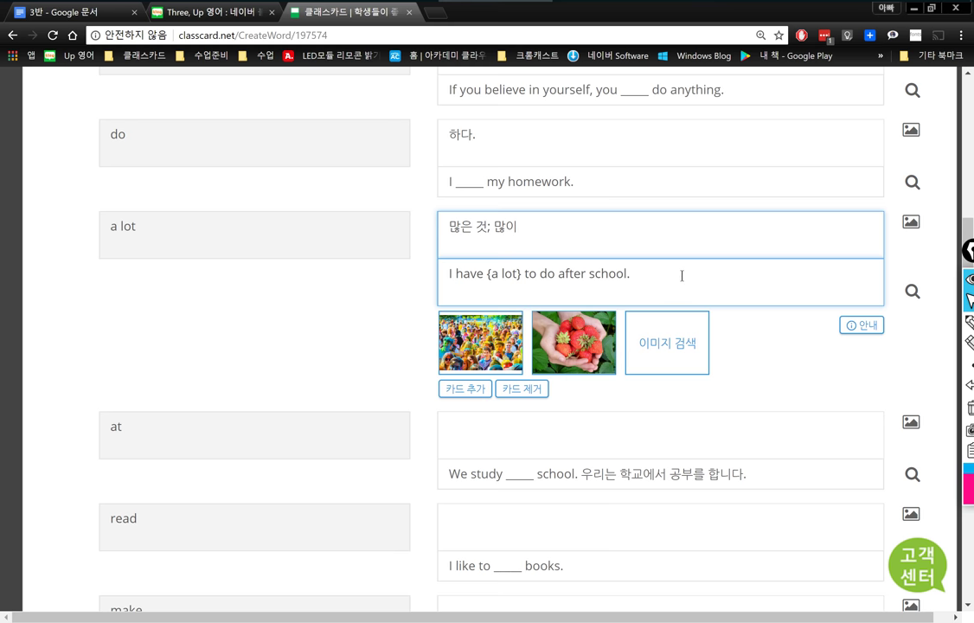
- Enter "~에서" as the Korean meaning of the at card
{"action": "left_click", "coordinate": [226, 431]}
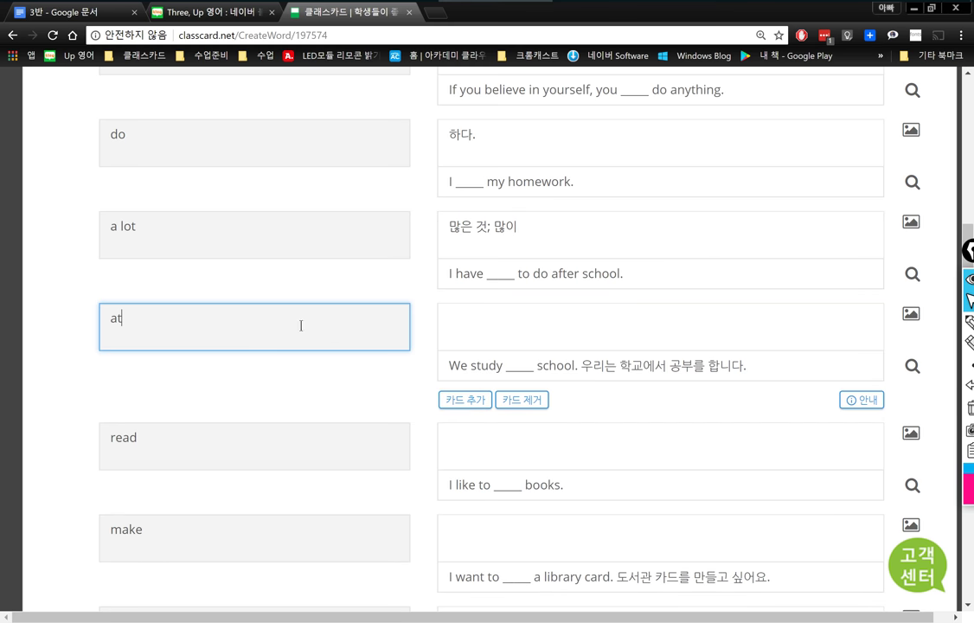
{"action": "left_click", "coordinate": [507, 322]}
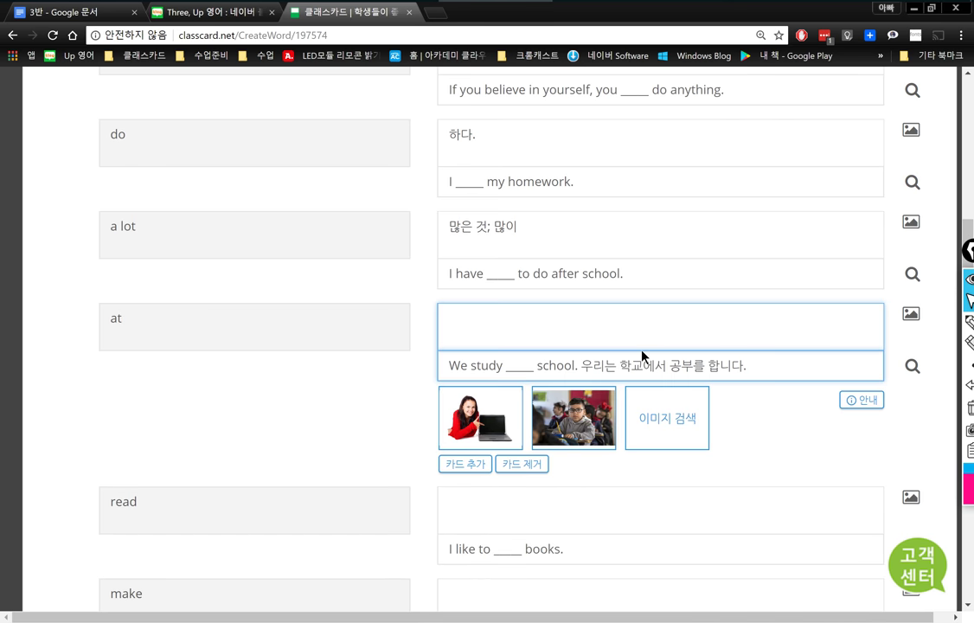
{"action": "type", "text": "~에서"}
- Read through the at card's example sentence phrase by phrase, comparing it with its Korean translation
{"action": "left_click", "coordinate": [502, 367]}
{"action": "left_click_drag", "start_coordinate": [502, 367], "coordinate": [435, 376]}
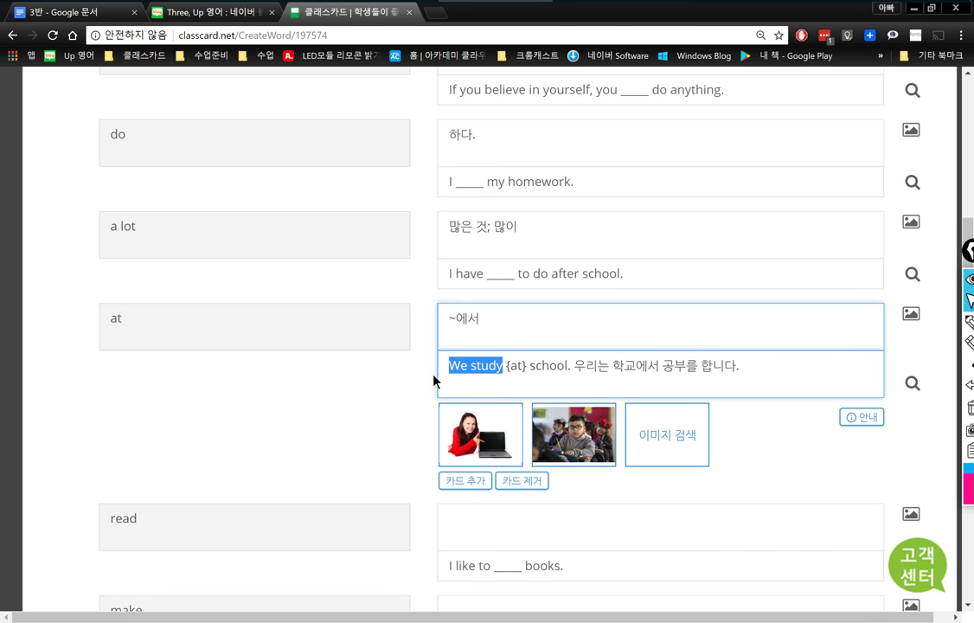
{"action": "left_click", "coordinate": [510, 365]}
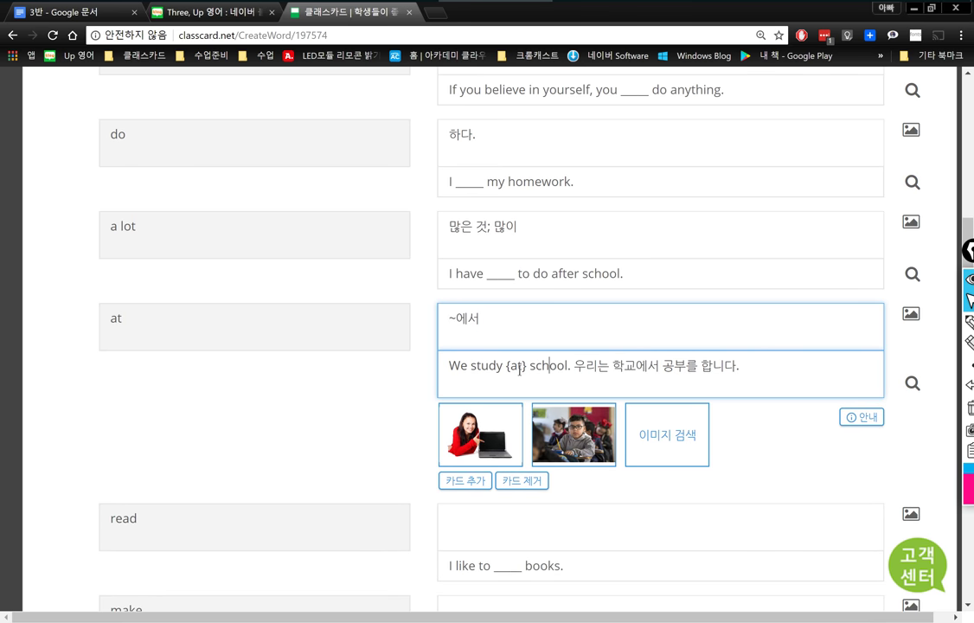
{"action": "left_click_drag", "start_coordinate": [509, 365], "coordinate": [573, 365]}
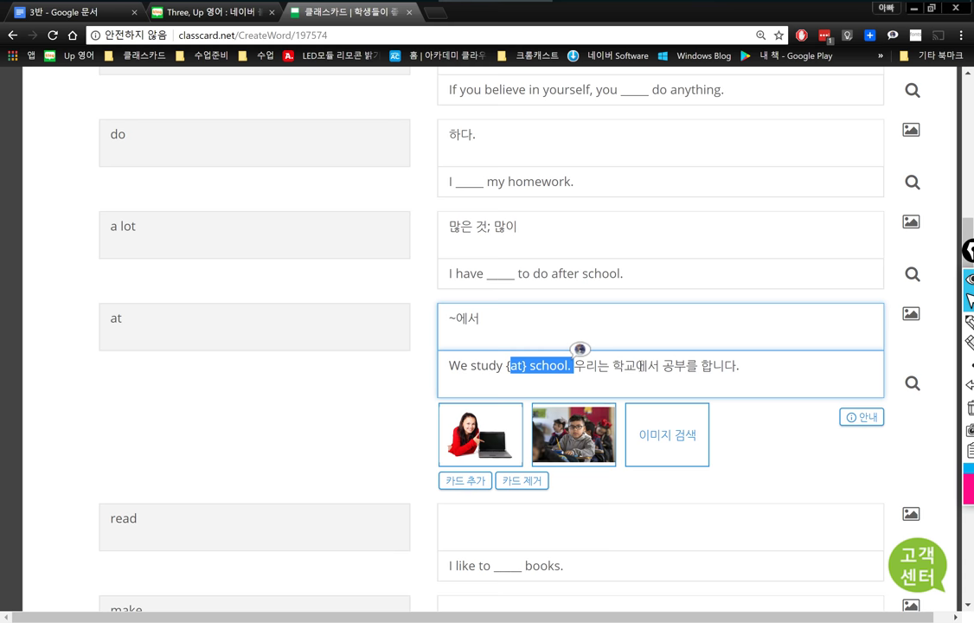
{"action": "left_click", "coordinate": [644, 363]}
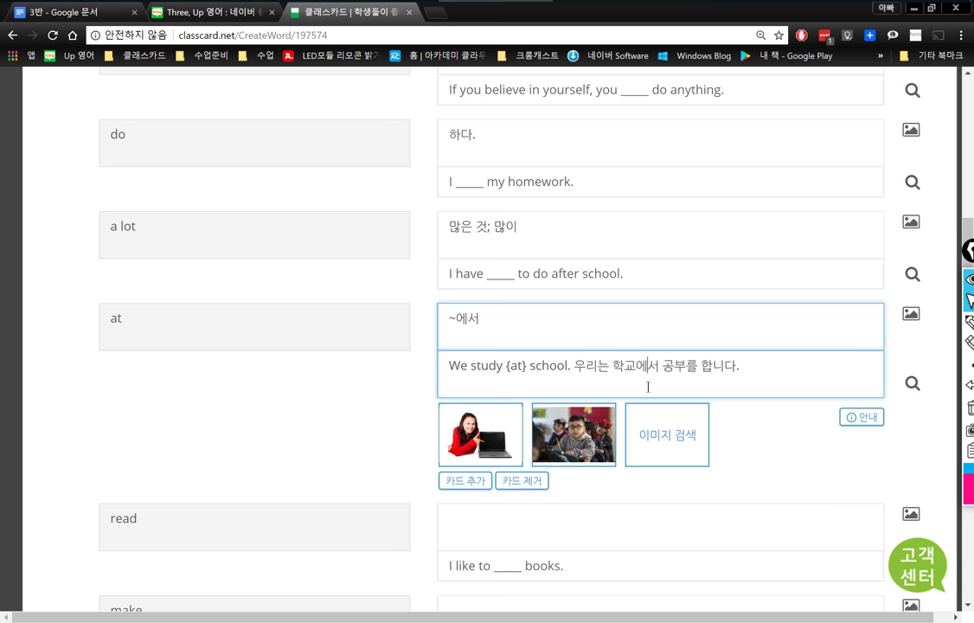
- Enter "읽다." as the Korean meaning of the read card and check its example sentence
{"action": "scroll", "coordinate": [268, 458], "scroll_direction": "down", "scroll_amount": 2}
{"action": "left_click", "coordinate": [183, 374]}
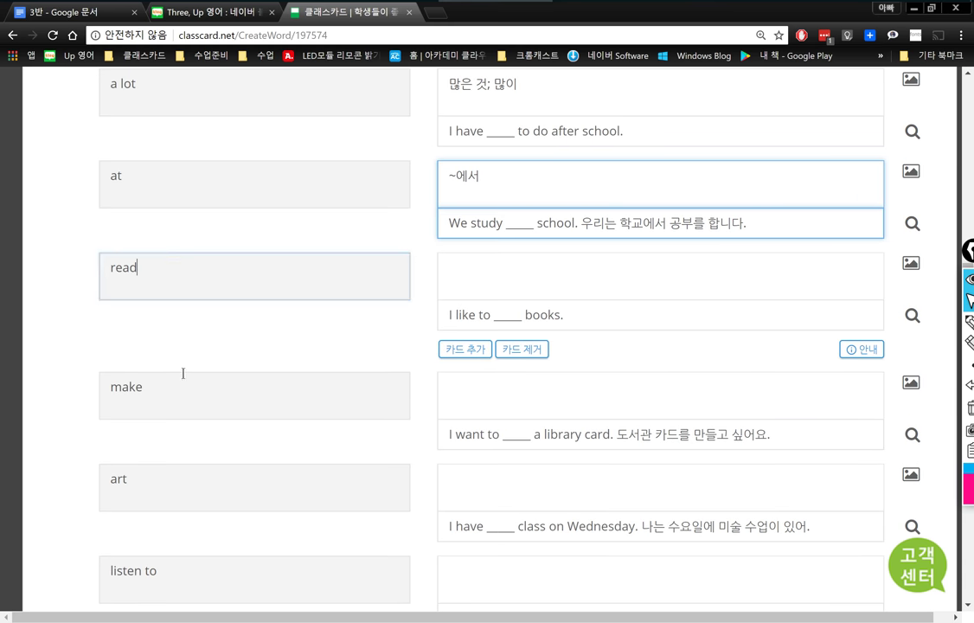
{"action": "key", "text": "Tab"}
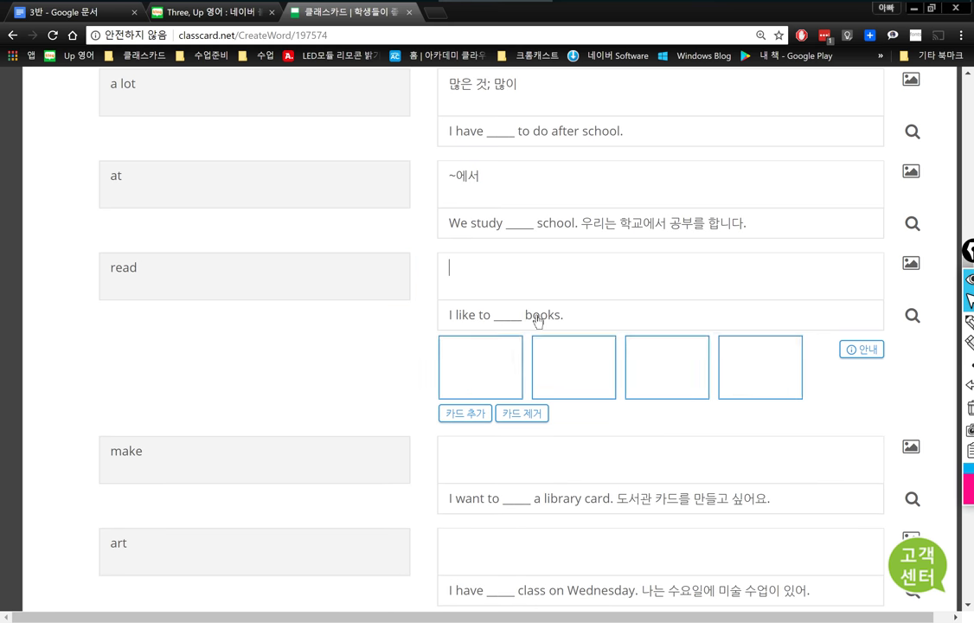
{"action": "type", "text": "이읽다."}
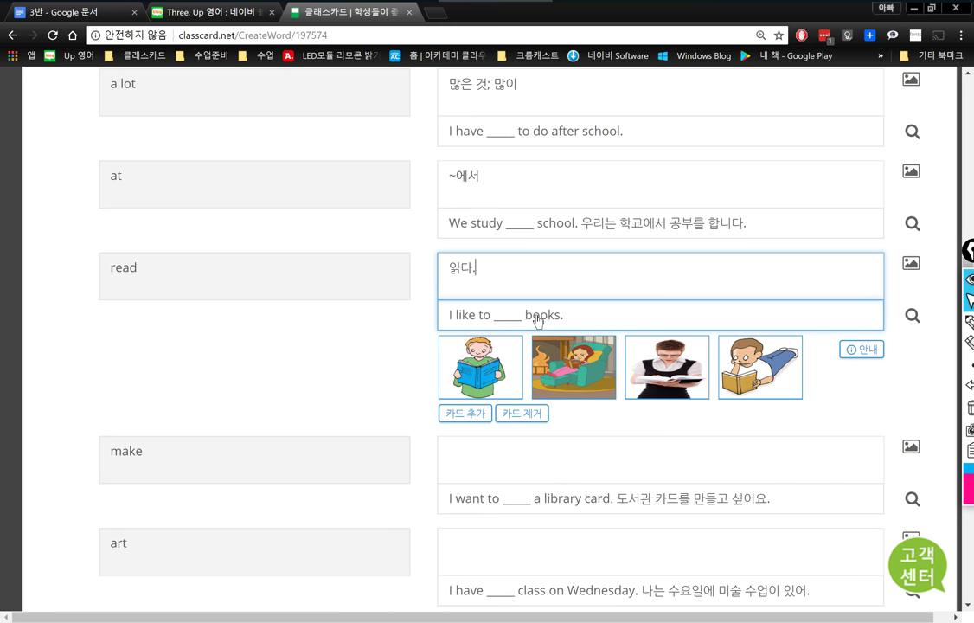
{"action": "key", "text": "Tab"}
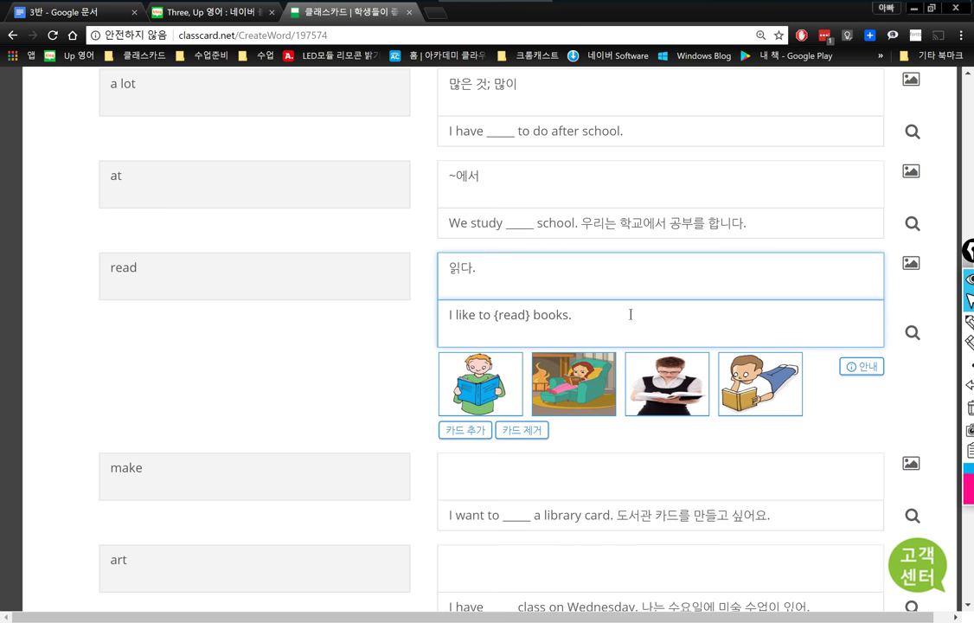
{"action": "left_click", "coordinate": [618, 283]}
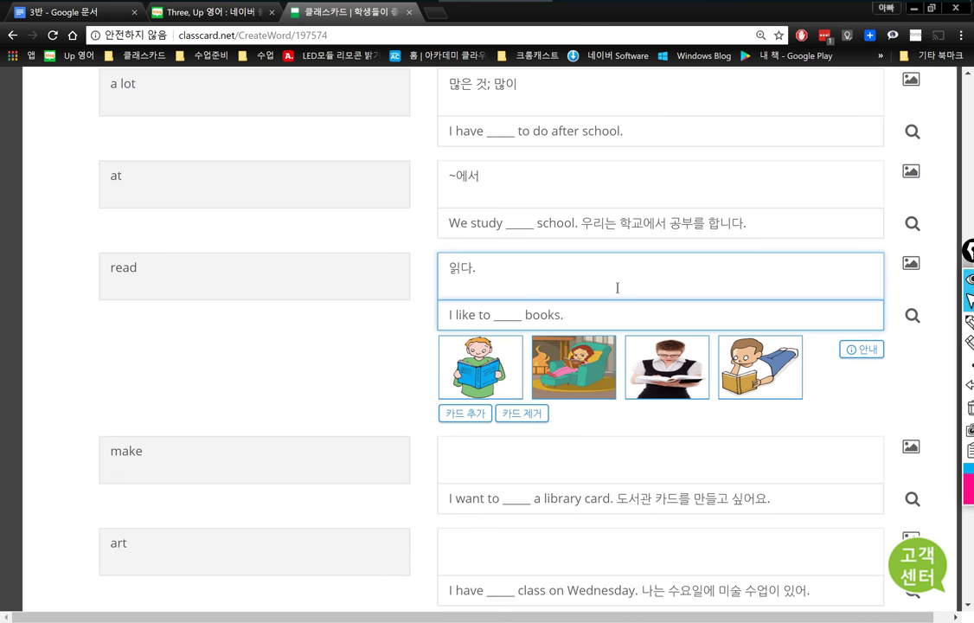
- Examine the read card's example sentence, focusing on the "to read books" phrase and the sentence as a whole
{"action": "left_click", "coordinate": [616, 319]}
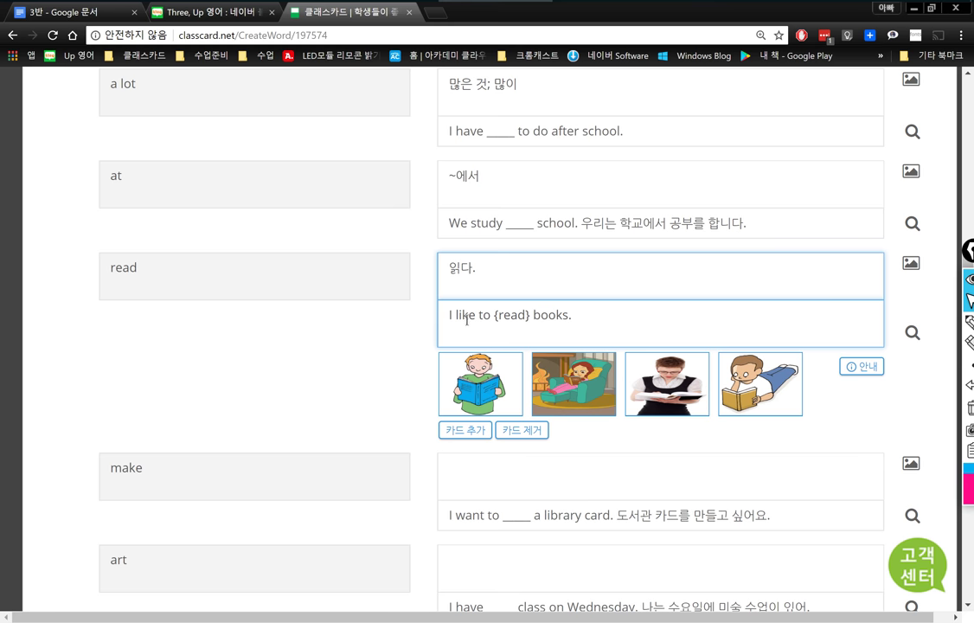
{"action": "left_click_drag", "start_coordinate": [449, 315], "coordinate": [572, 315]}
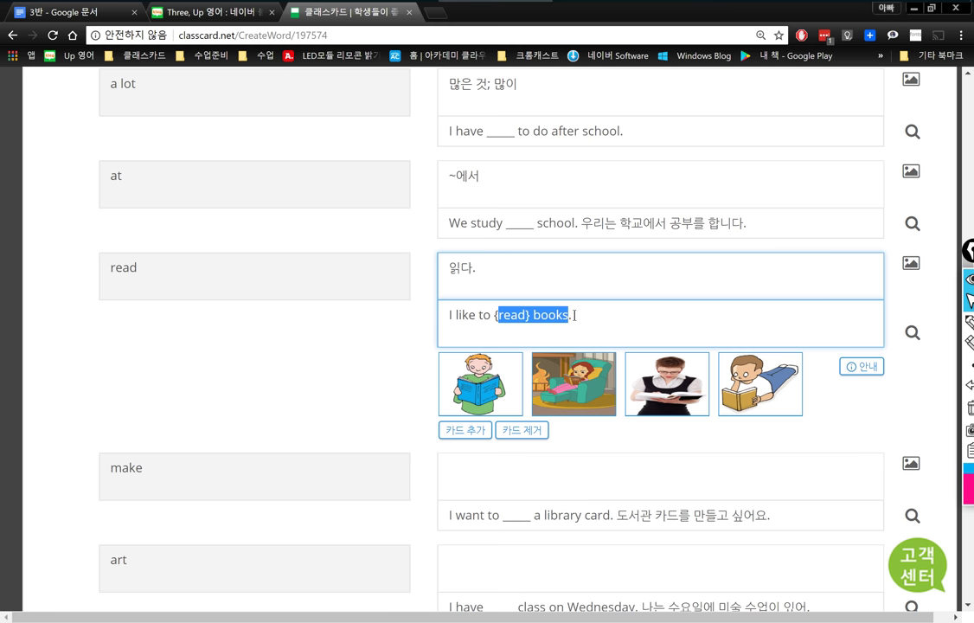
{"action": "left_click_drag", "start_coordinate": [480, 317], "coordinate": [556, 316]}
{"action": "left_click", "coordinate": [493, 317]}
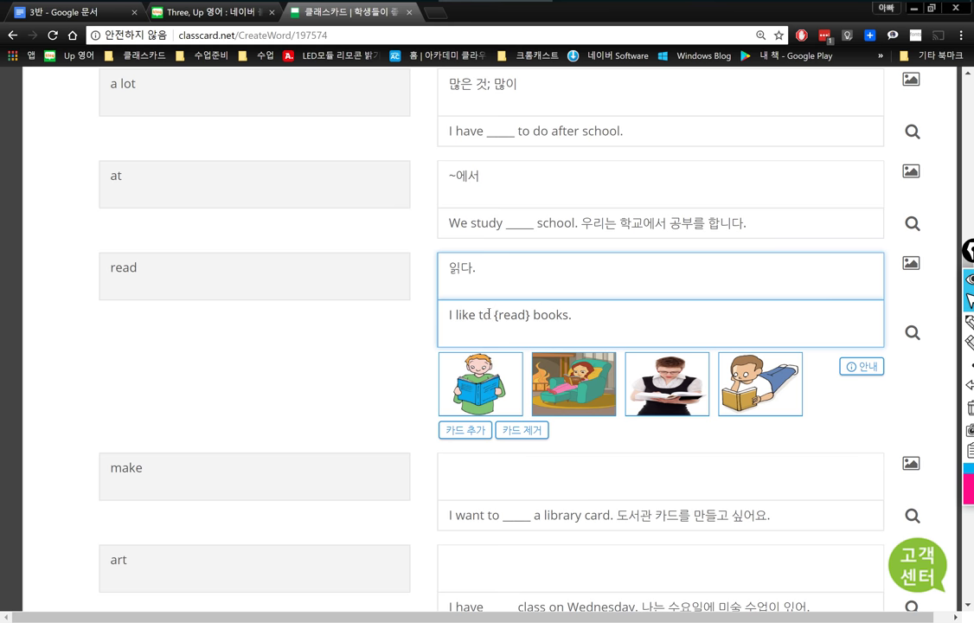
{"action": "left_click_drag", "start_coordinate": [478, 315], "coordinate": [570, 315]}
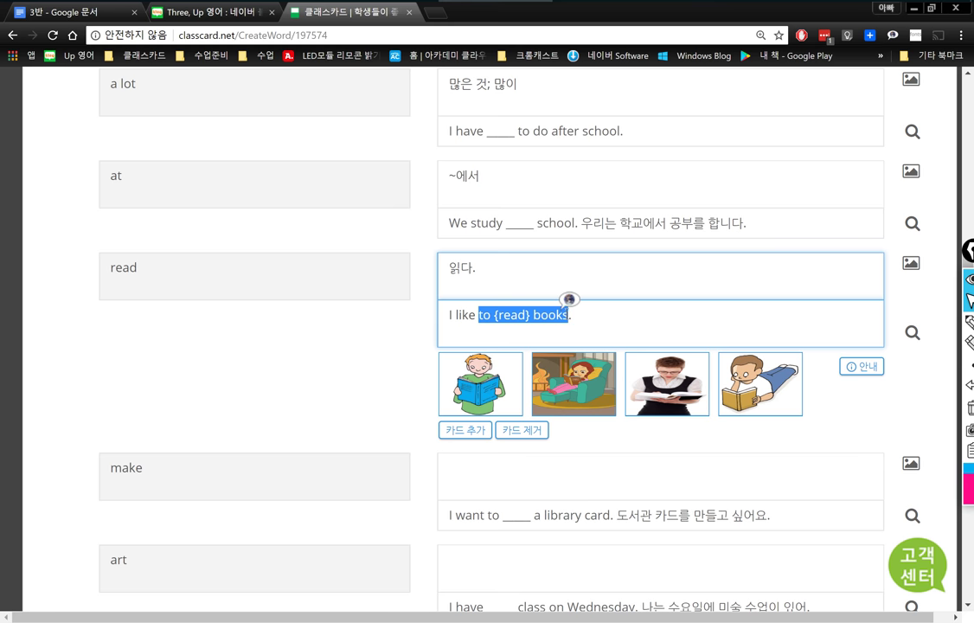
{"action": "left_click", "coordinate": [620, 315]}
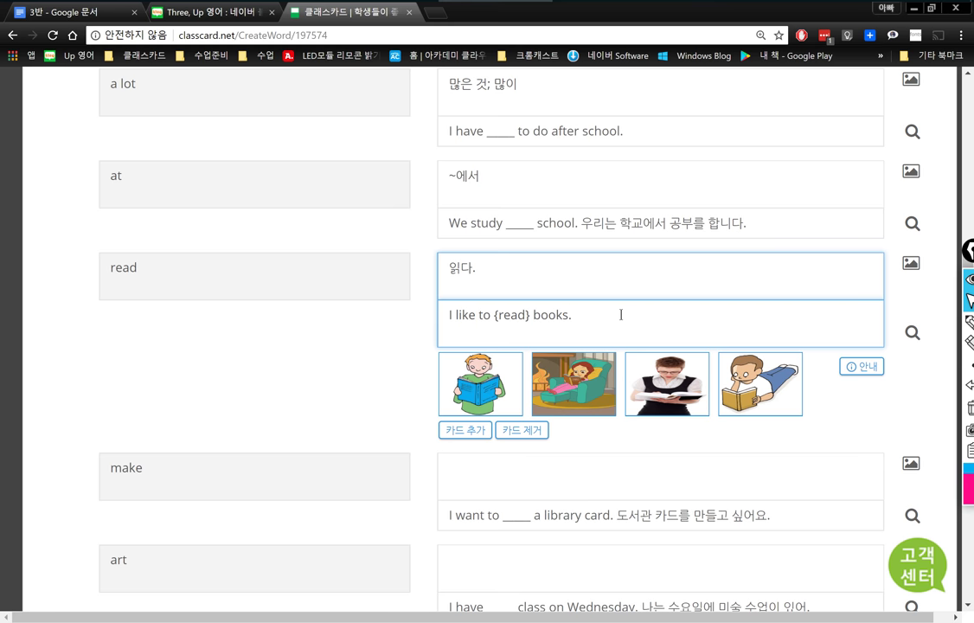
{"action": "left_click_drag", "start_coordinate": [620, 315], "coordinate": [443, 315]}
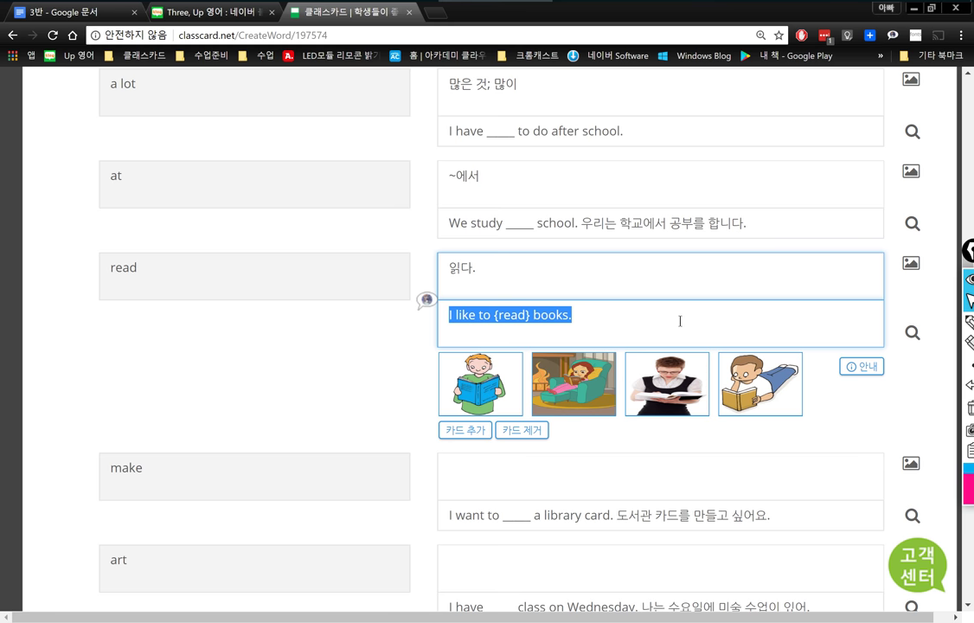
- Enter "만들다." as the Korean meaning of the make card
{"action": "left_click", "coordinate": [202, 469]}
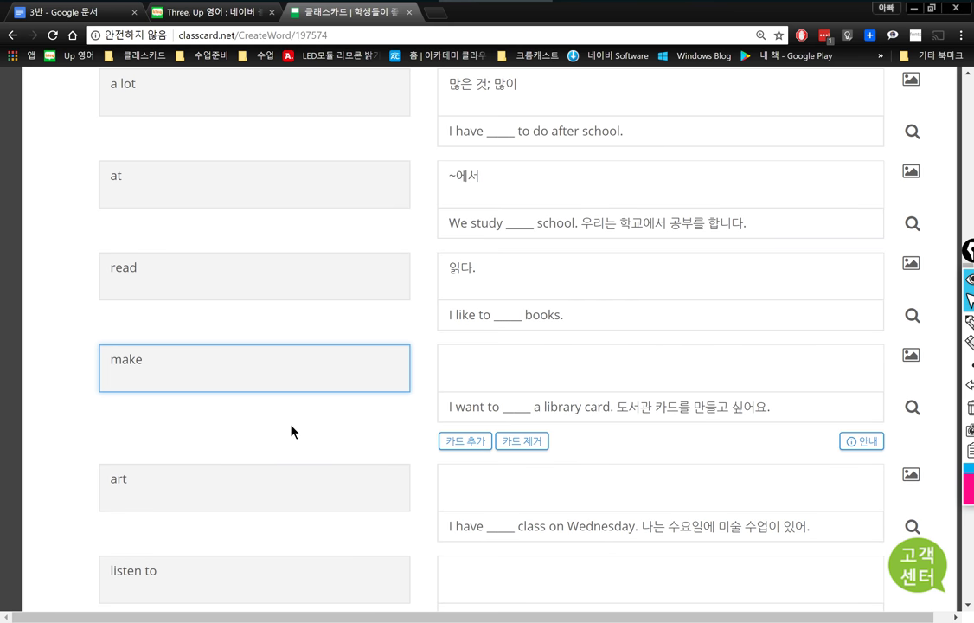
{"action": "left_click", "coordinate": [504, 364]}
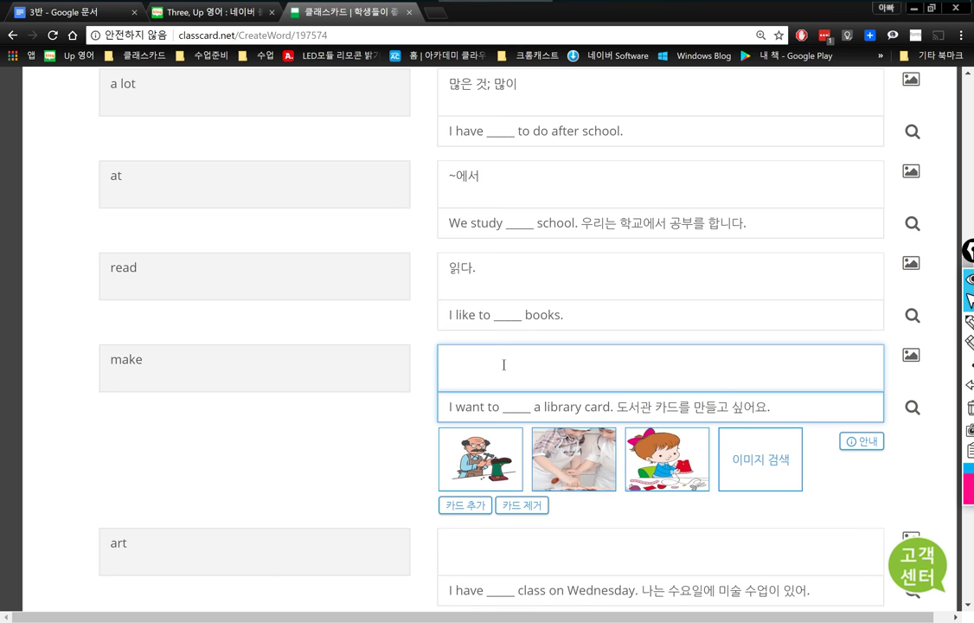
{"action": "type", "text": "만들다."}
- Read through the make card's example sentence phrase by phrase, including "library card" and the Korean translation
{"action": "left_click", "coordinate": [482, 414]}
{"action": "left_click_drag", "start_coordinate": [480, 406], "coordinate": [428, 424]}
{"action": "left_click_drag", "start_coordinate": [485, 408], "coordinate": [622, 410]}
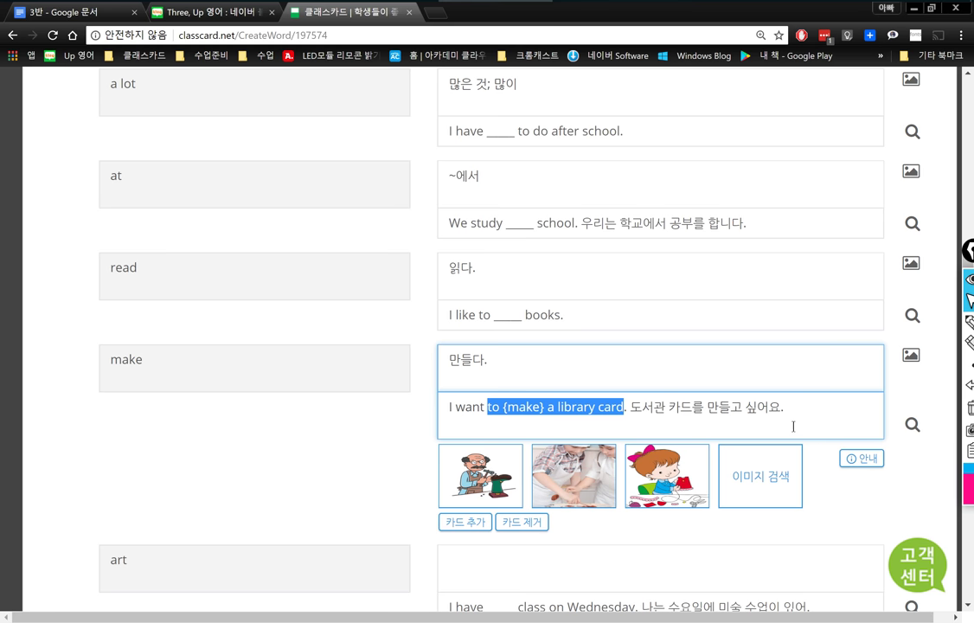
{"action": "left_click", "coordinate": [595, 410]}
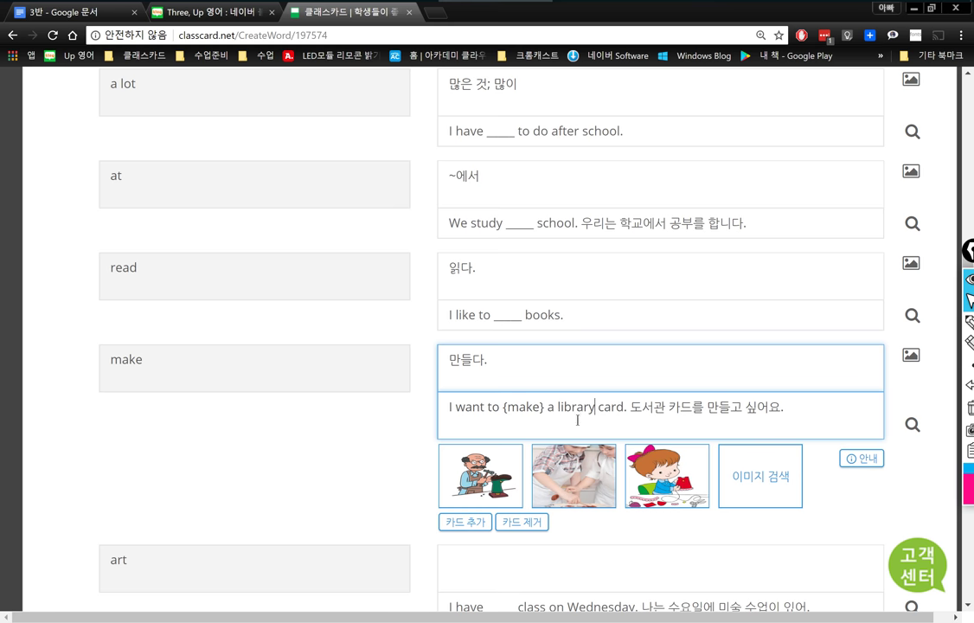
{"action": "left_click_drag", "start_coordinate": [557, 409], "coordinate": [628, 408]}
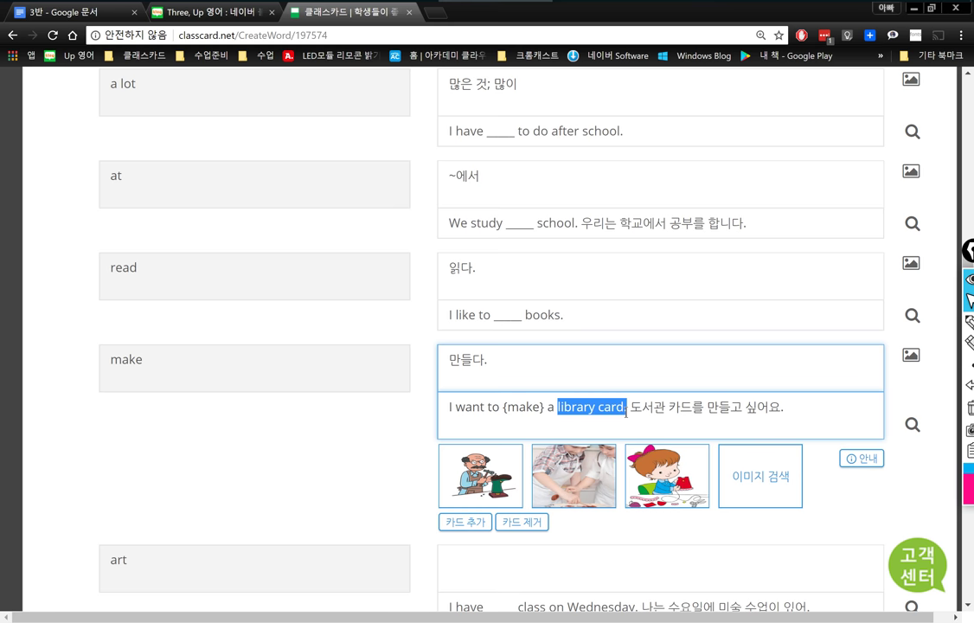
{"action": "left_click", "coordinate": [729, 415]}
- Enter "미술, 예술" as the Korean meaning of the art card
{"action": "scroll", "coordinate": [645, 444], "scroll_direction": "down", "scroll_amount": 3}
{"action": "left_click", "coordinate": [188, 279]}
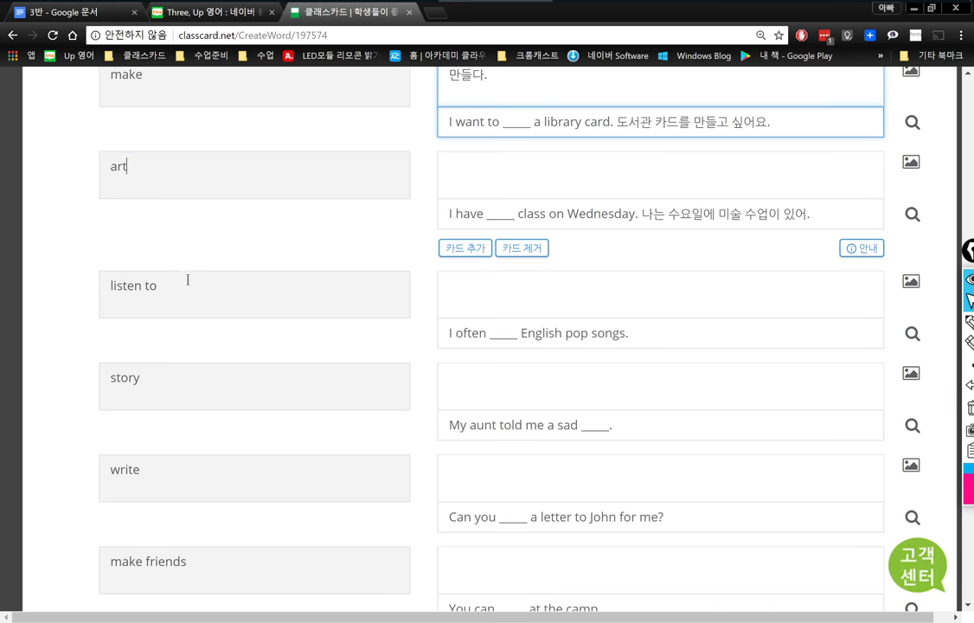
{"action": "left_click", "coordinate": [530, 173]}
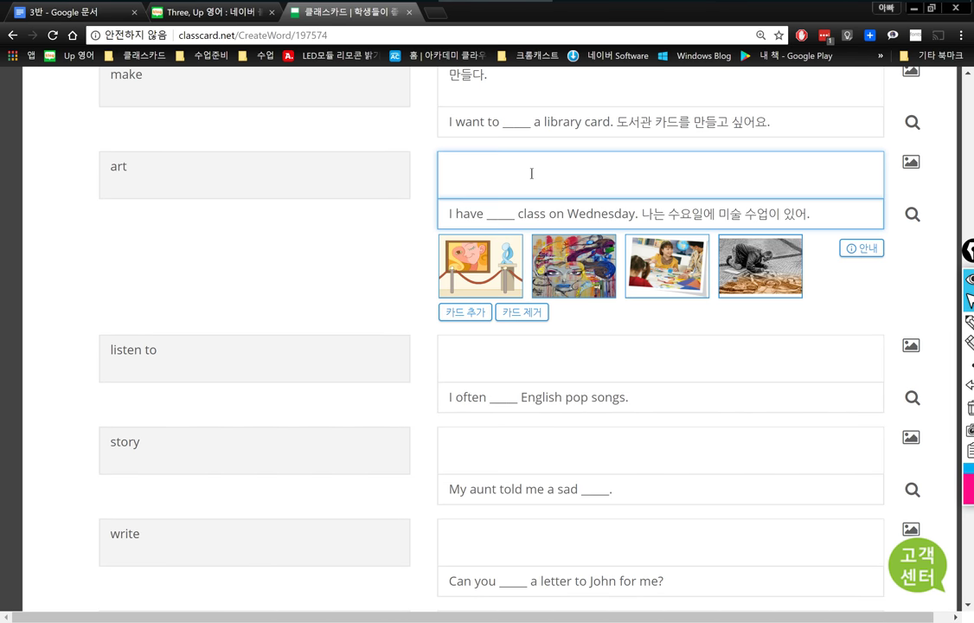
{"action": "type", "text": "미술, 예술"}
- Examine the art card's example sentence, focusing on the opening phrase "I have {art} class"
{"action": "key", "text": "Tab"}
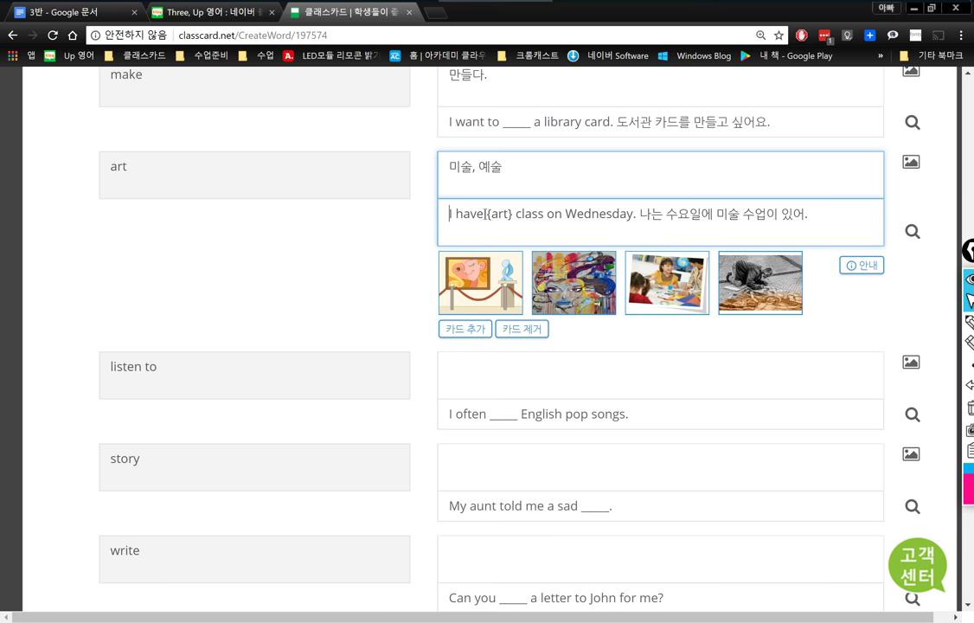
{"action": "left_click_drag", "start_coordinate": [544, 213], "coordinate": [449, 214]}
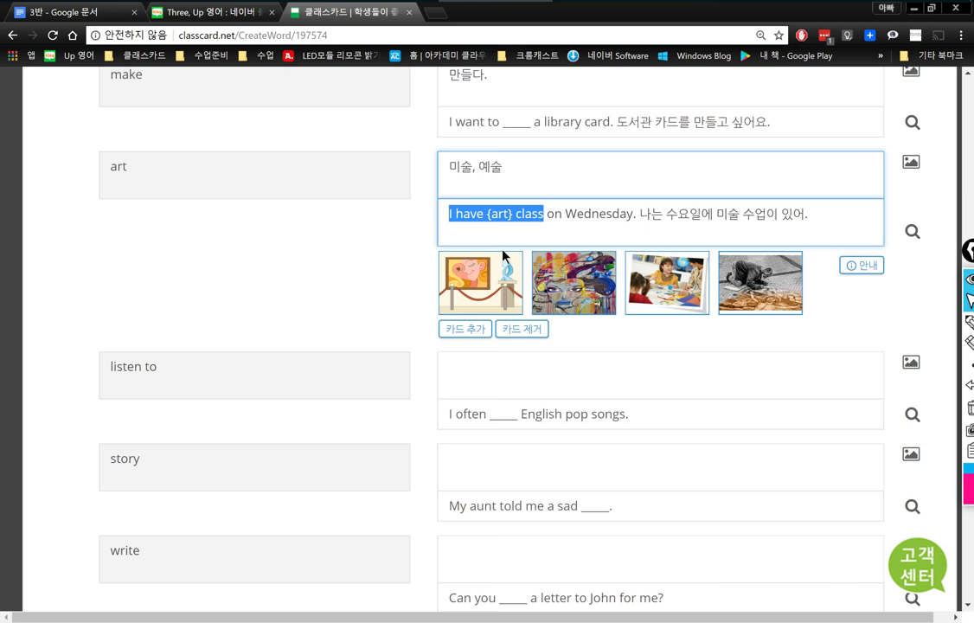
- Enter "~을 듣다." as the Korean meaning of the listen to card
{"action": "left_click", "coordinate": [202, 372]}
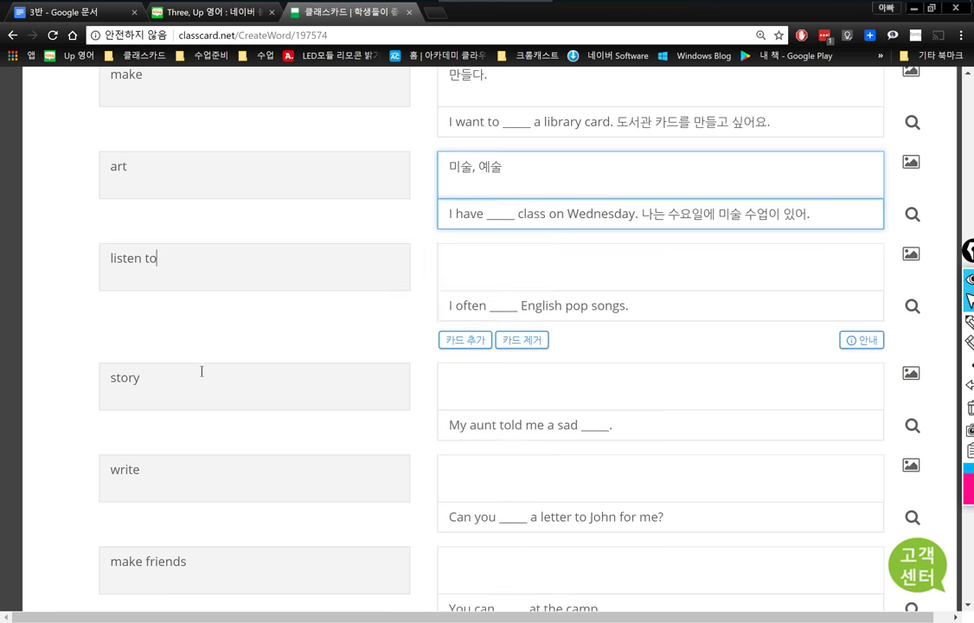
{"action": "left_click", "coordinate": [554, 265]}
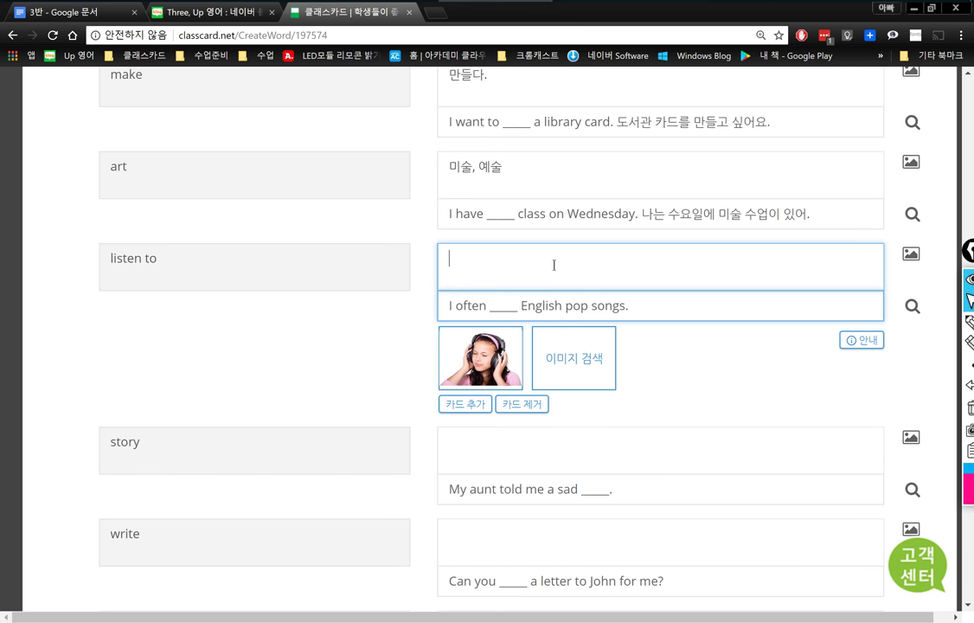
{"action": "type", "text": "~을 듣다."}
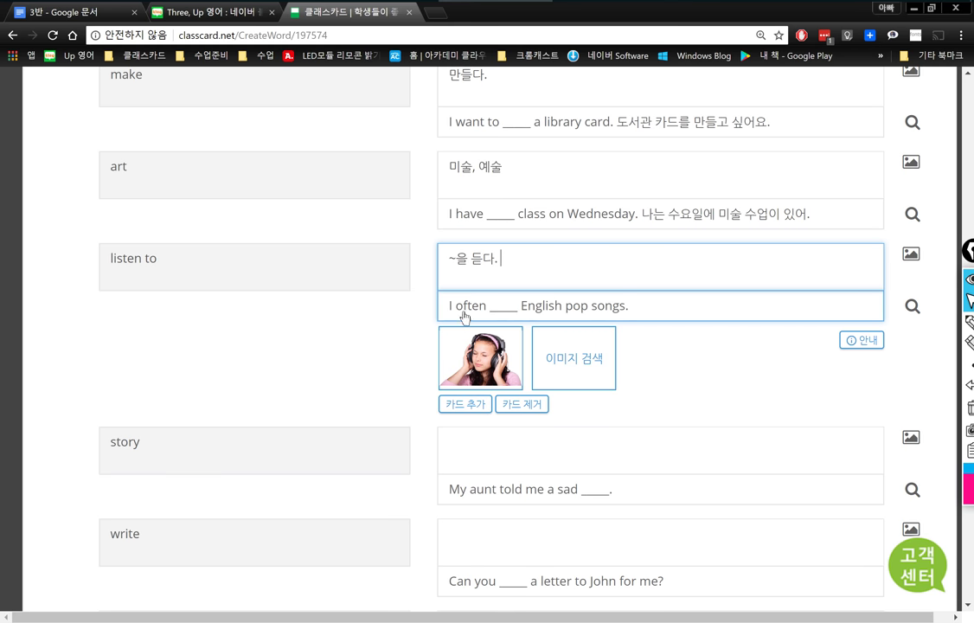
- Examine the word "often" in the listen to card's example sentence and dismiss the voice assistant
{"action": "left_click", "coordinate": [658, 315]}
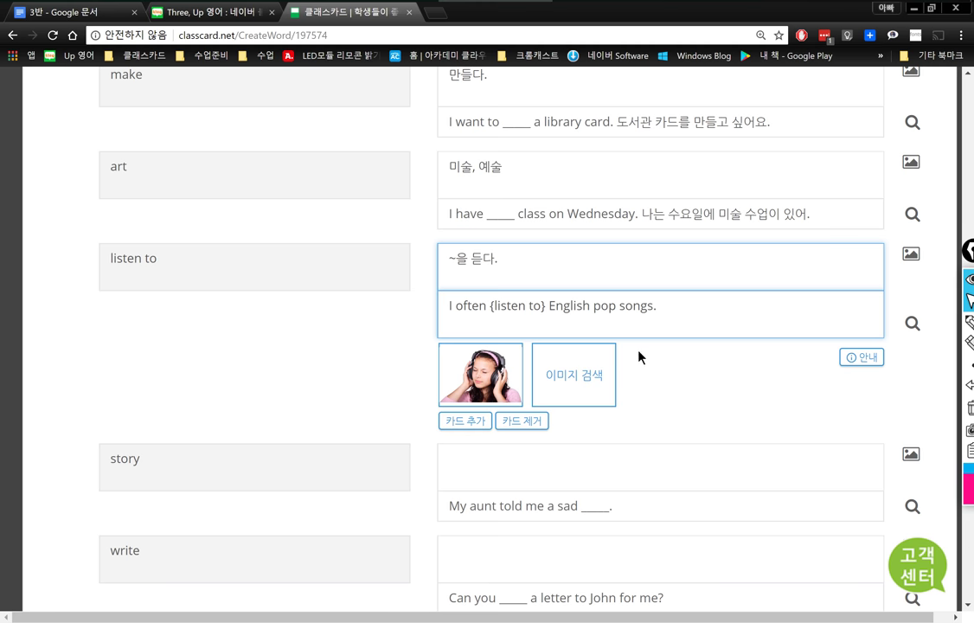
{"action": "double_click", "coordinate": [467, 306]}
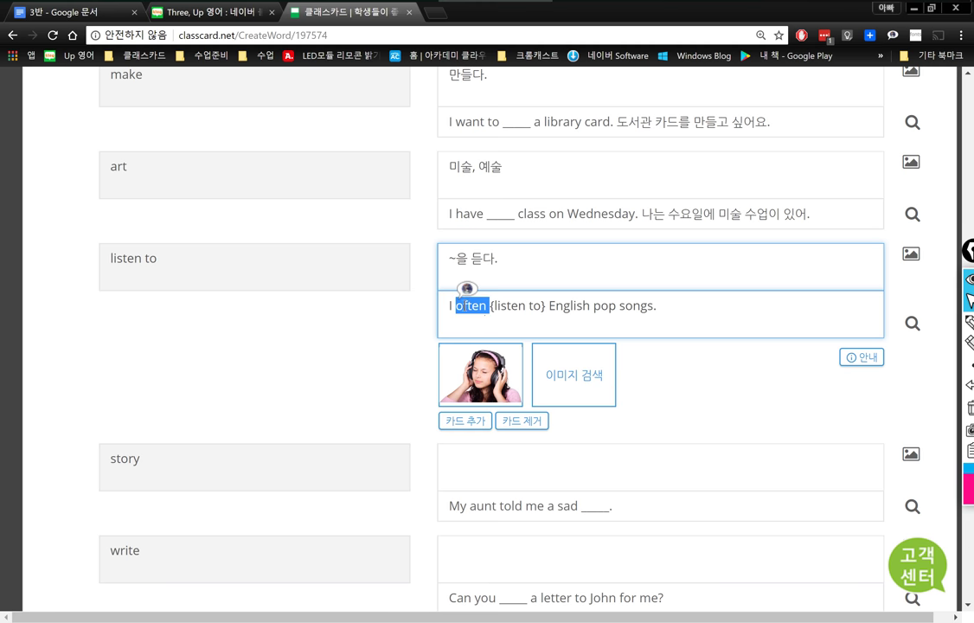
{"action": "left_click", "coordinate": [531, 337]}
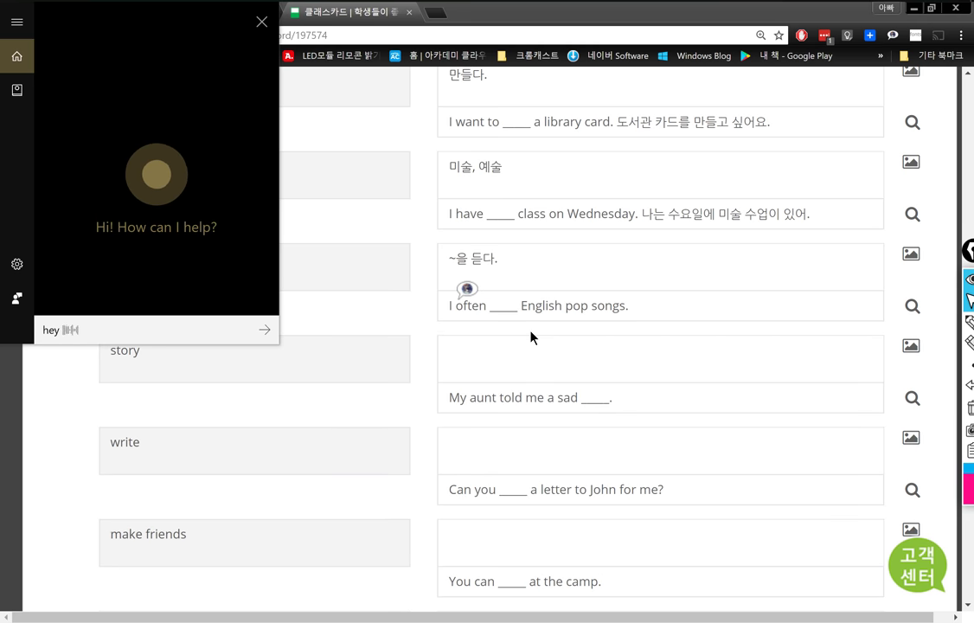
{"action": "left_click", "coordinate": [261, 22]}
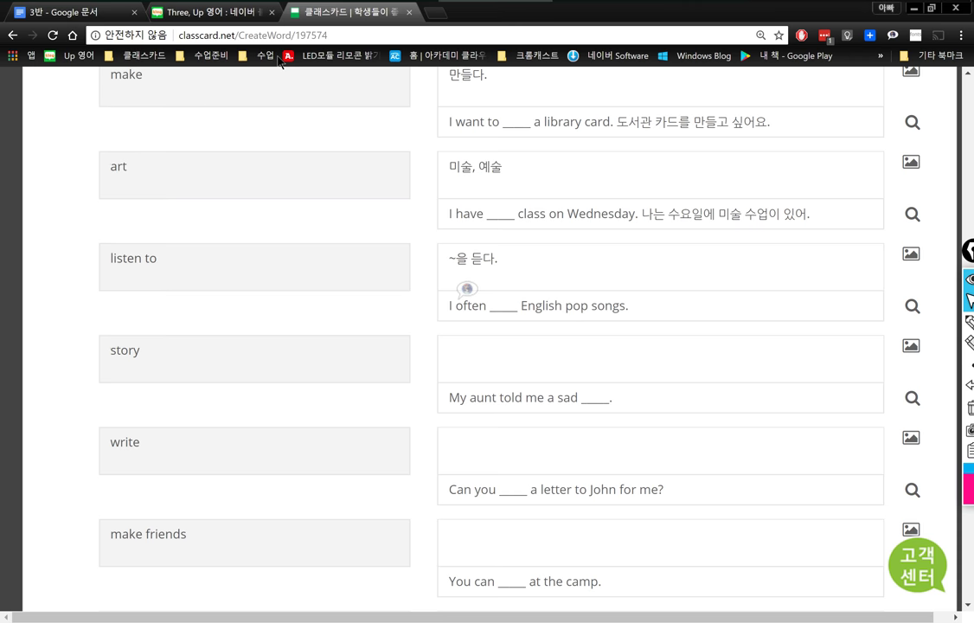
{"action": "left_click", "coordinate": [598, 259]}
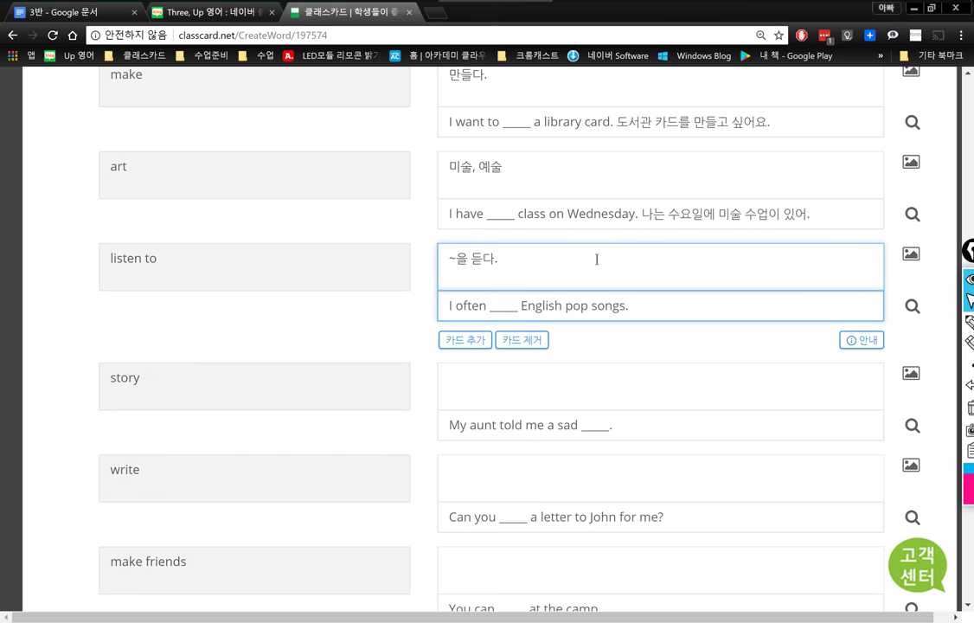
{"action": "type", "text": "open"}
{"action": "key", "text": "shift+Left"}
{"action": "key", "text": "shift+Left"}
{"action": "key", "text": "shift+Left"}
{"action": "key", "text": "shift+Left"}
{"action": "key", "text": "shift+Left"}
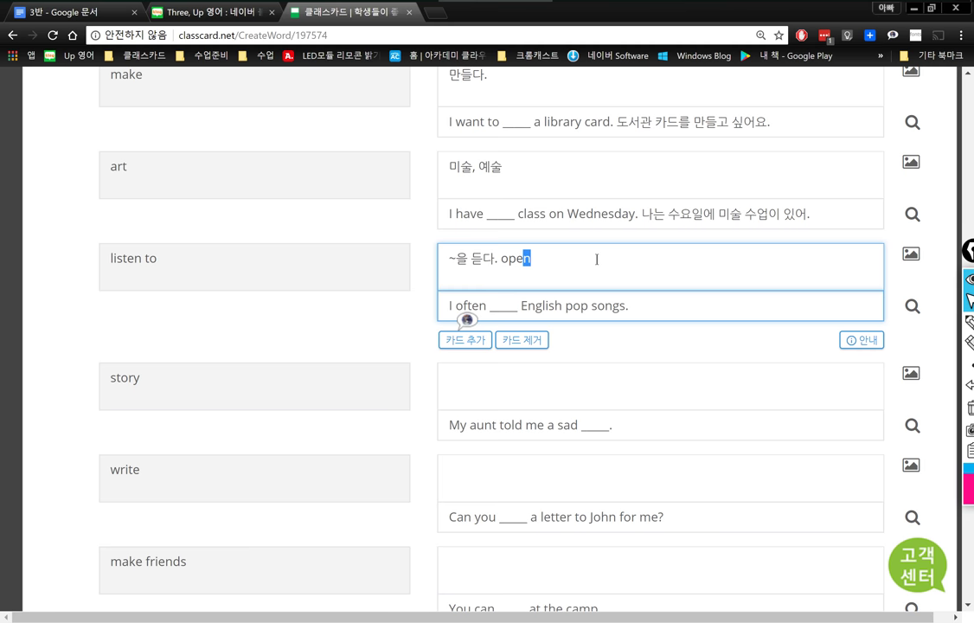
{"action": "key", "text": "BackSpace"}
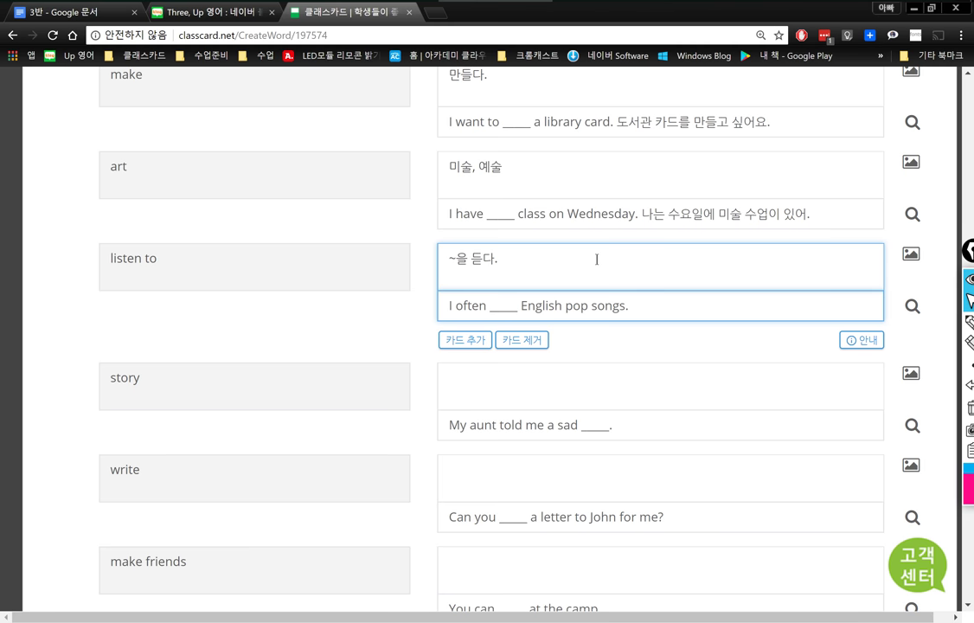
- Read through the listen to card's term and example sentence phrase by phrase, including "often" and "English pop songs"
{"action": "left_click", "coordinate": [146, 259]}
{"action": "key", "text": "ctrl+a"}
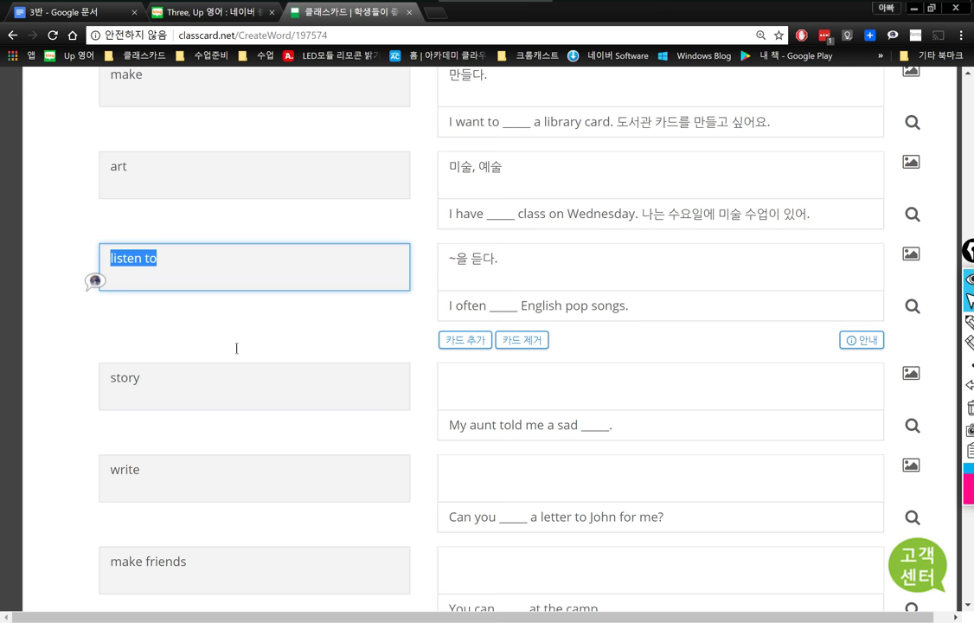
{"action": "double_click", "coordinate": [470, 304]}
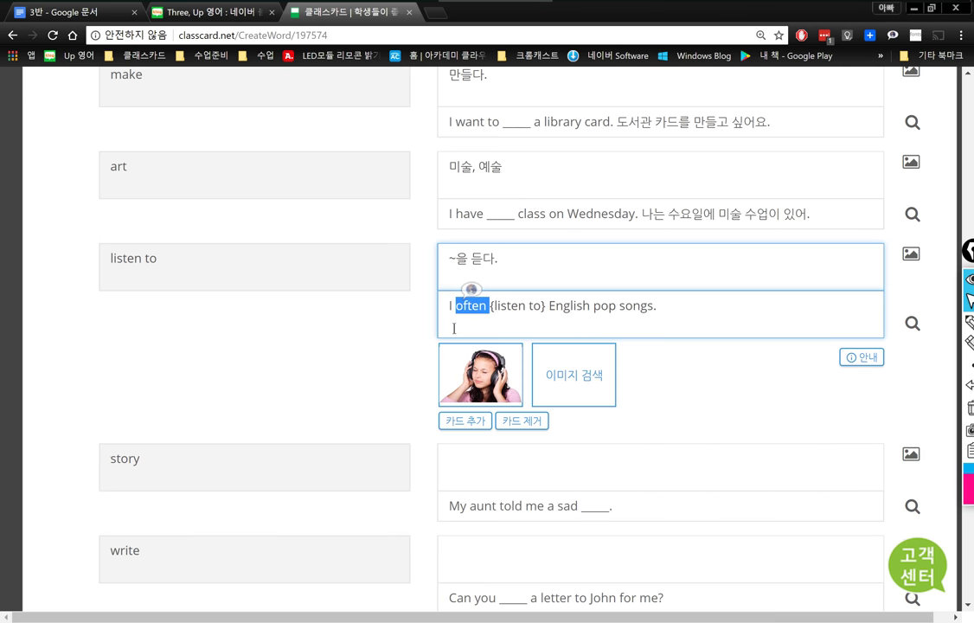
{"action": "left_click_drag", "start_coordinate": [525, 305], "coordinate": [474, 313]}
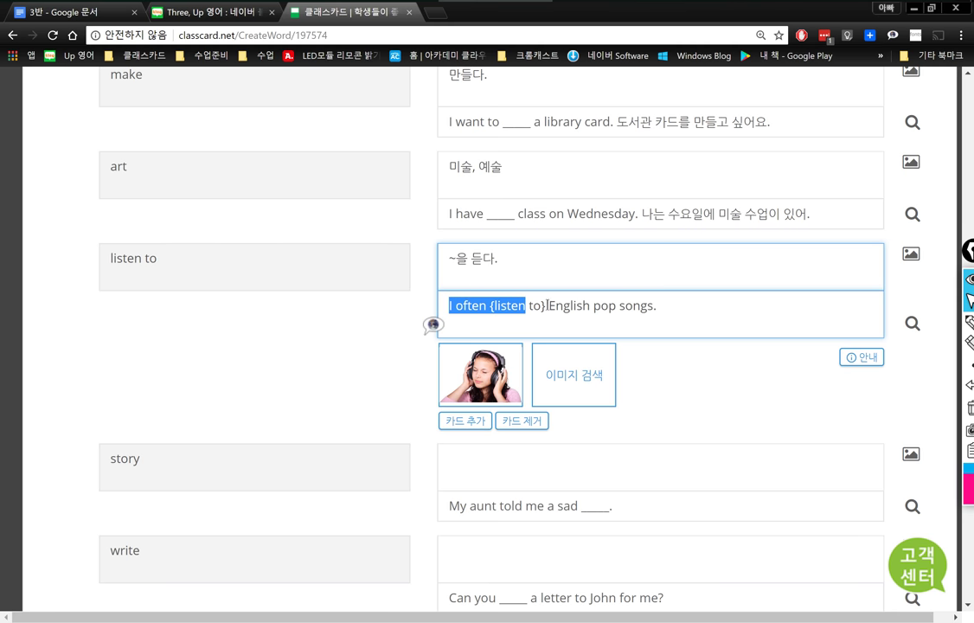
{"action": "left_click_drag", "start_coordinate": [548, 305], "coordinate": [654, 305]}
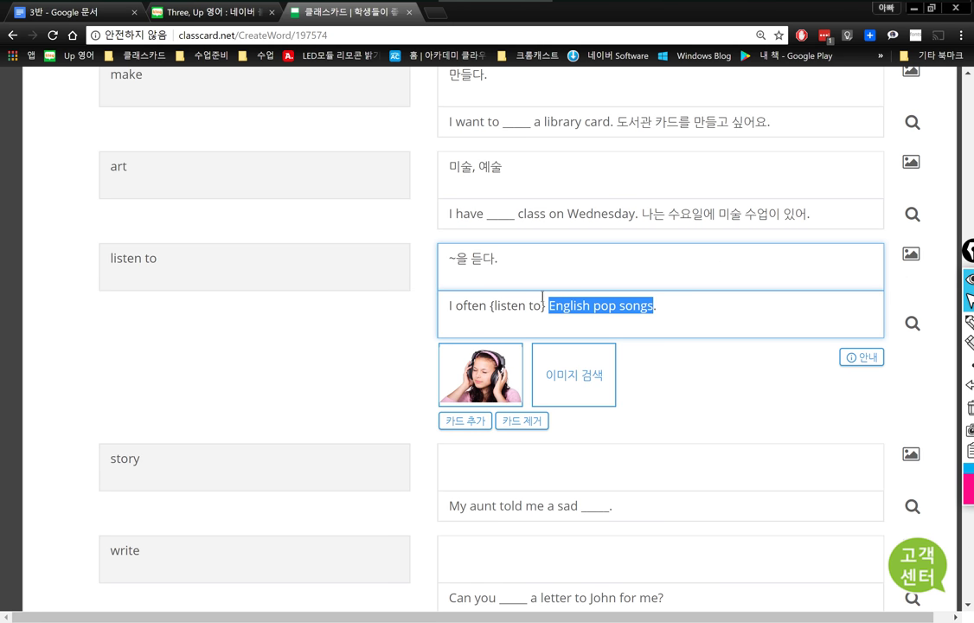
{"action": "left_click_drag", "start_coordinate": [542, 306], "coordinate": [438, 313]}
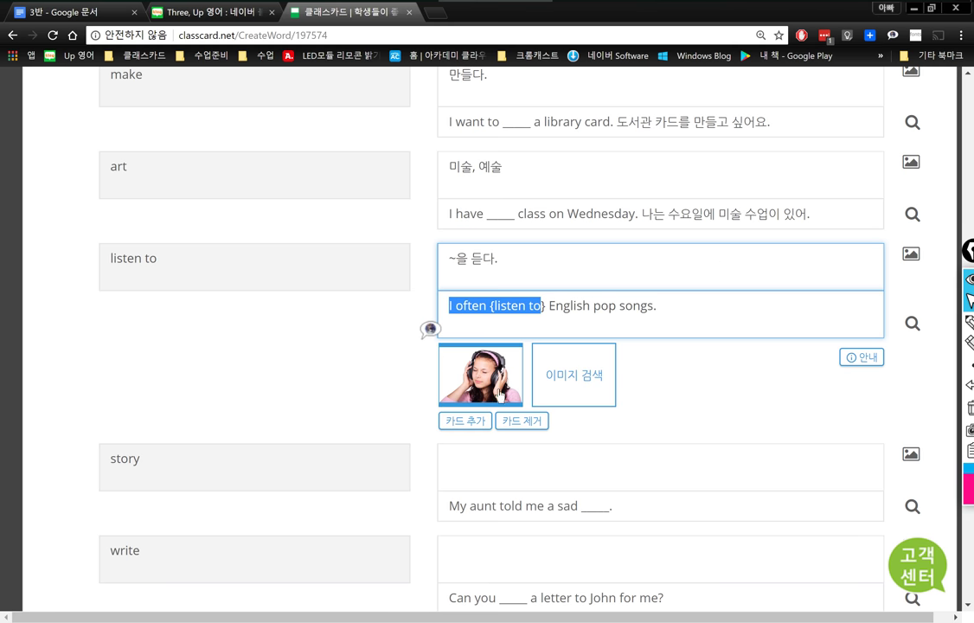
{"action": "left_click_drag", "start_coordinate": [549, 306], "coordinate": [658, 307]}
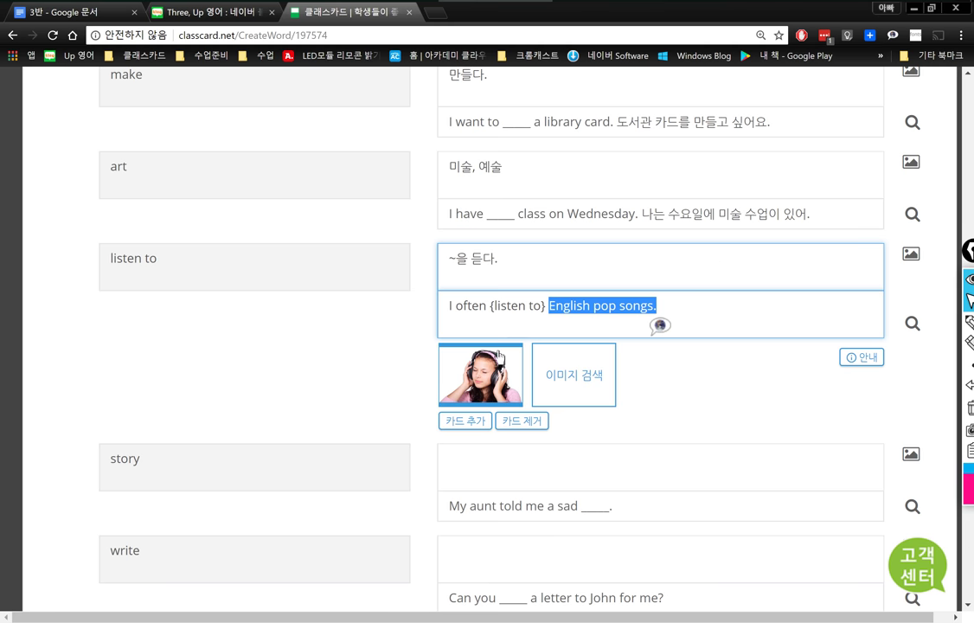
- Enter "이야기" as the Korean meaning of the story card
{"action": "left_click", "coordinate": [202, 463]}
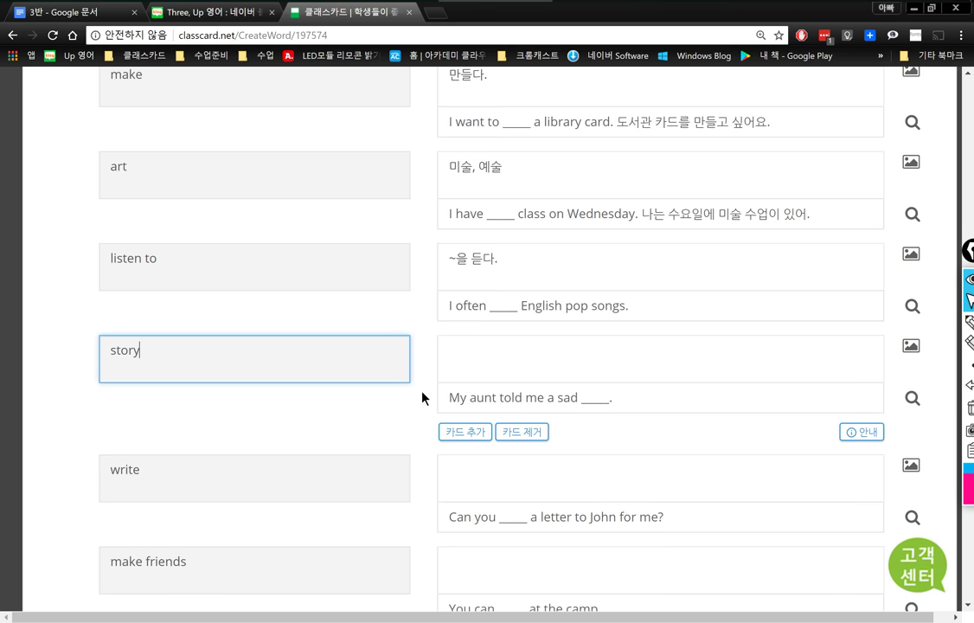
{"action": "left_click", "coordinate": [640, 372]}
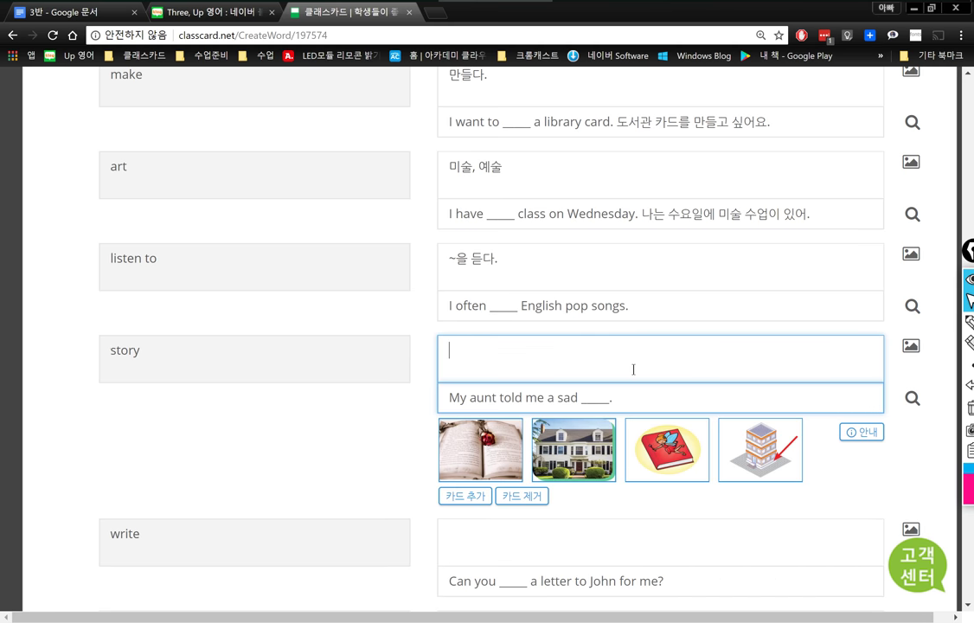
{"action": "type", "text": "이야기,"}
{"action": "left_click", "coordinate": [696, 398]}
{"action": "left_click", "coordinate": [643, 370]}
- Read through the story card's example sentence, covering "My aunt", "a sad {story}" and the sentence as a whole
{"action": "left_click", "coordinate": [655, 406]}
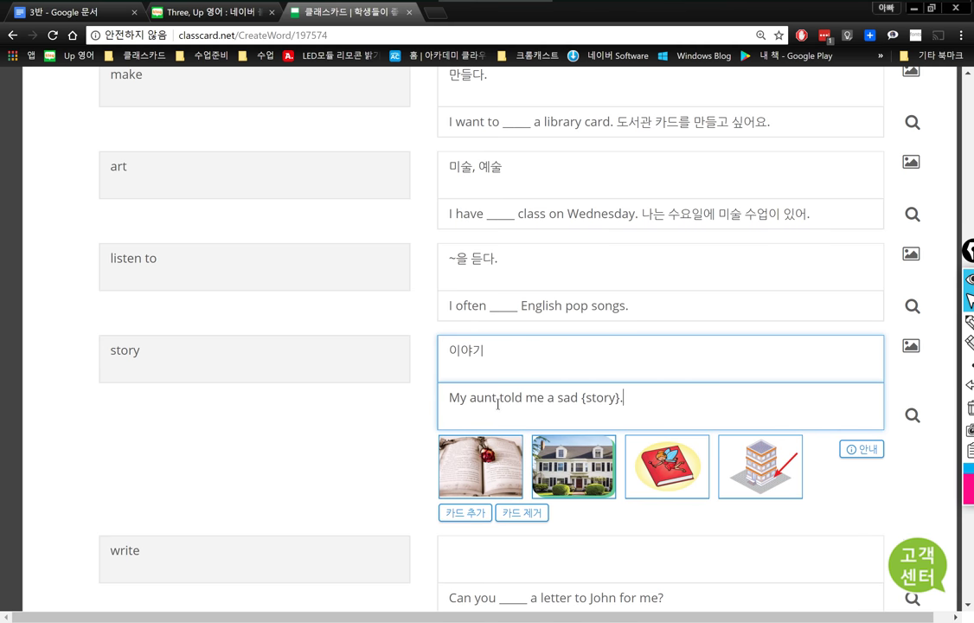
{"action": "left_click_drag", "start_coordinate": [495, 401], "coordinate": [437, 405]}
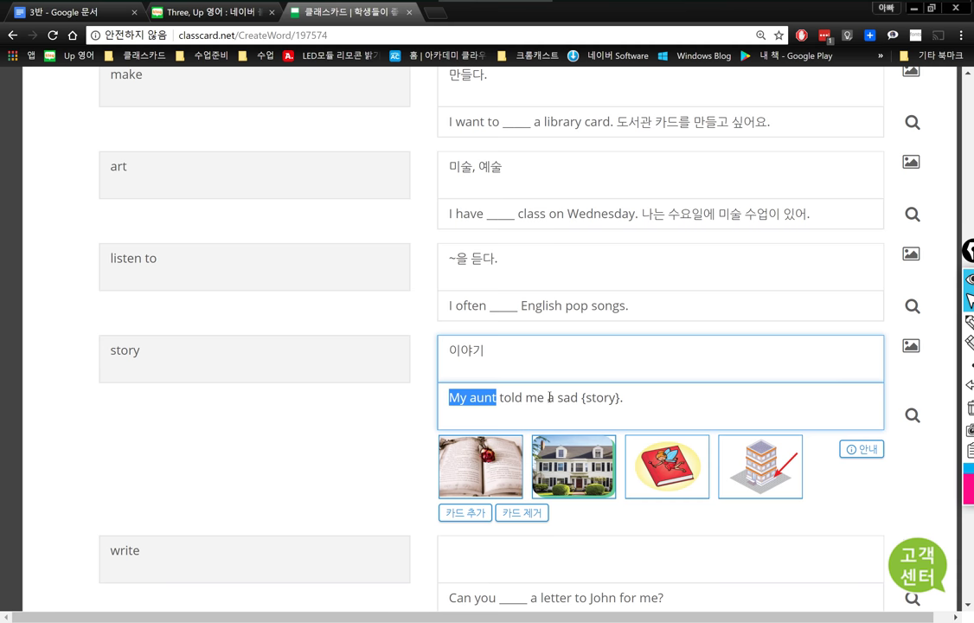
{"action": "left_click_drag", "start_coordinate": [545, 398], "coordinate": [630, 398]}
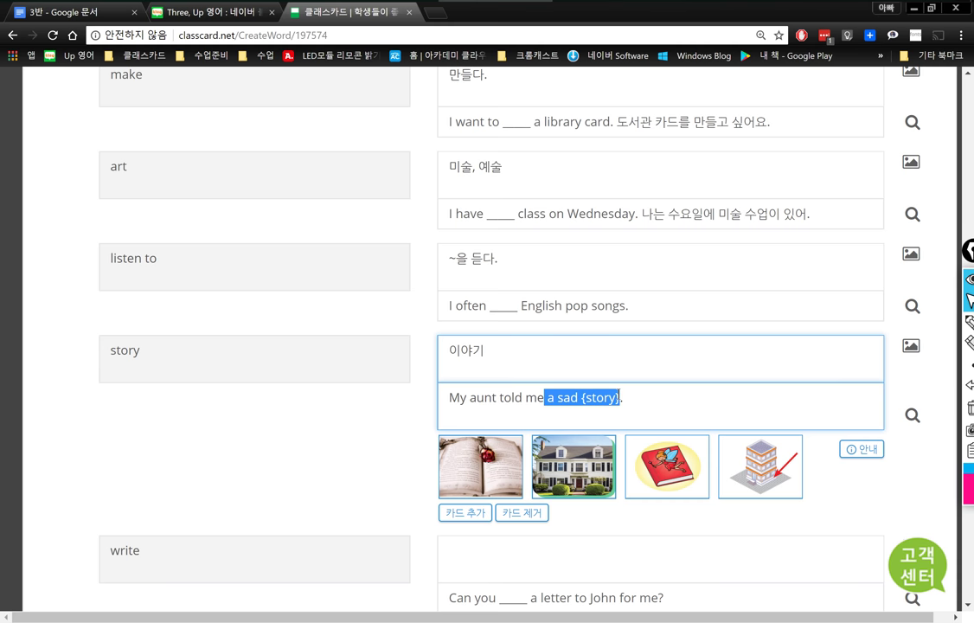
{"action": "left_click", "coordinate": [647, 401]}
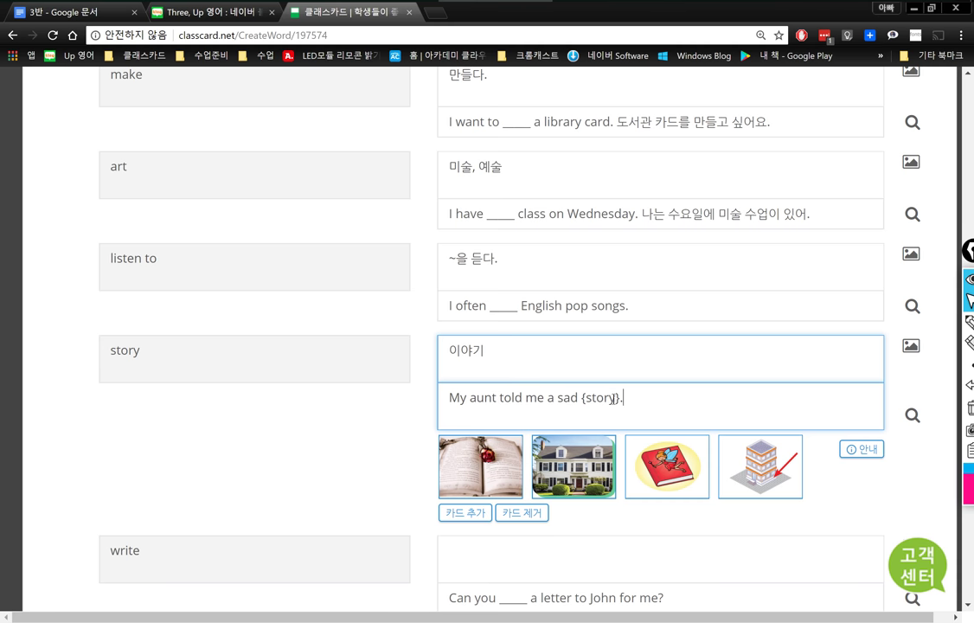
{"action": "left_click_drag", "start_coordinate": [621, 399], "coordinate": [439, 424]}
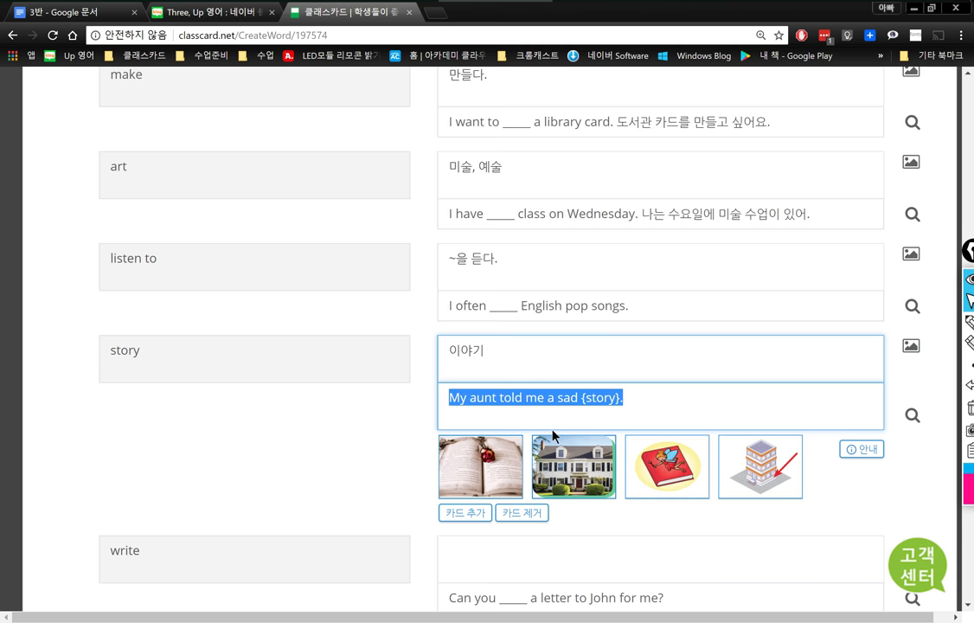
- Enter "쓰다." as the Korean meaning of the write card
{"action": "scroll", "coordinate": [393, 409], "scroll_direction": "down", "scroll_amount": 3}
{"action": "left_click", "coordinate": [198, 255]}
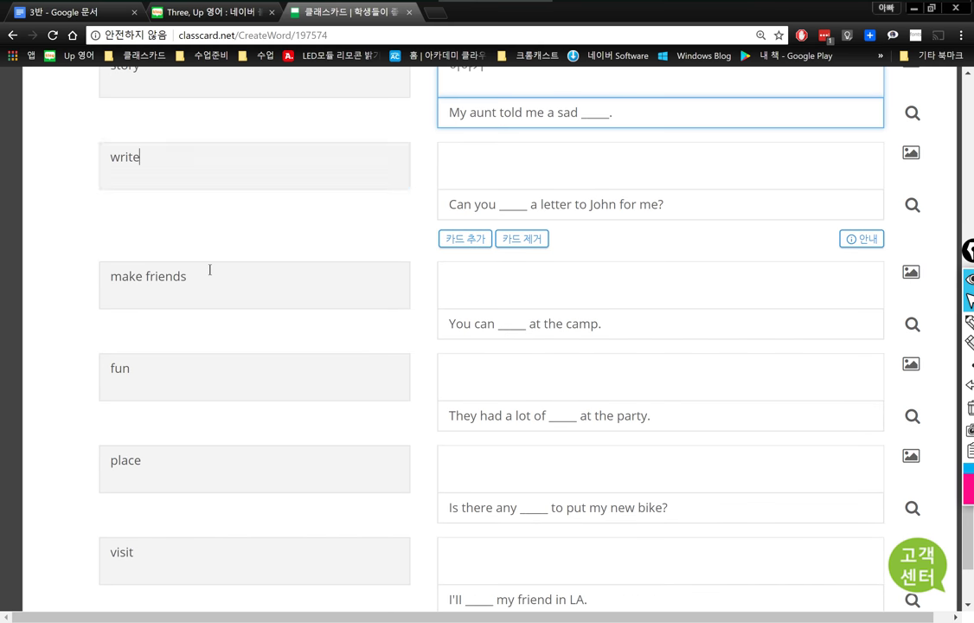
{"action": "double_click", "coordinate": [209, 165]}
{"action": "left_click", "coordinate": [533, 160]}
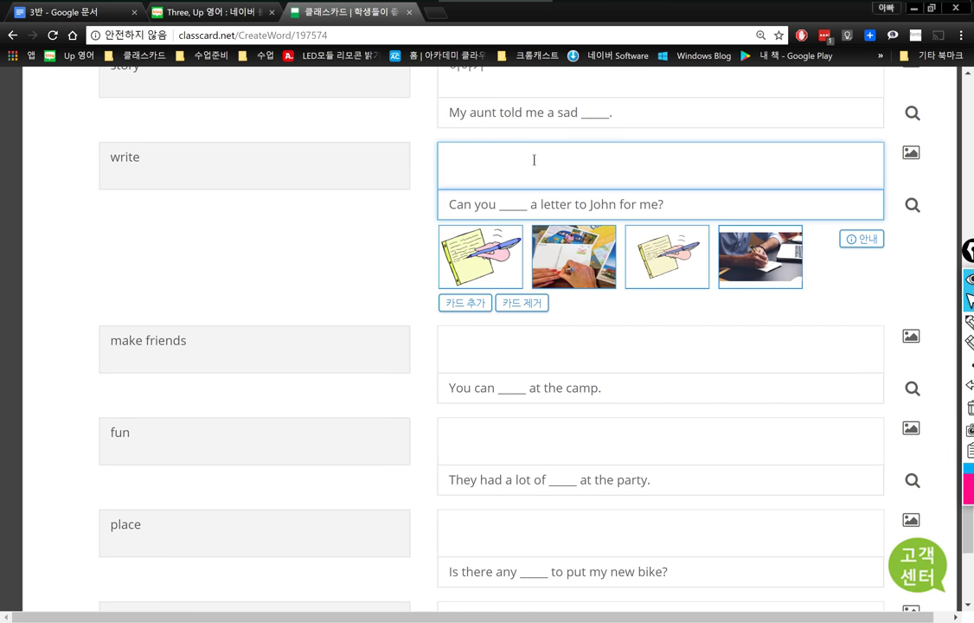
{"action": "type", "text": "쓰다."}
{"action": "left_click", "coordinate": [720, 207]}
{"action": "left_click", "coordinate": [727, 171]}
- Read through the write card's example sentence phrase by phrase, from "Can you {write} a letter" to "for me"
{"action": "double_click", "coordinate": [555, 204]}
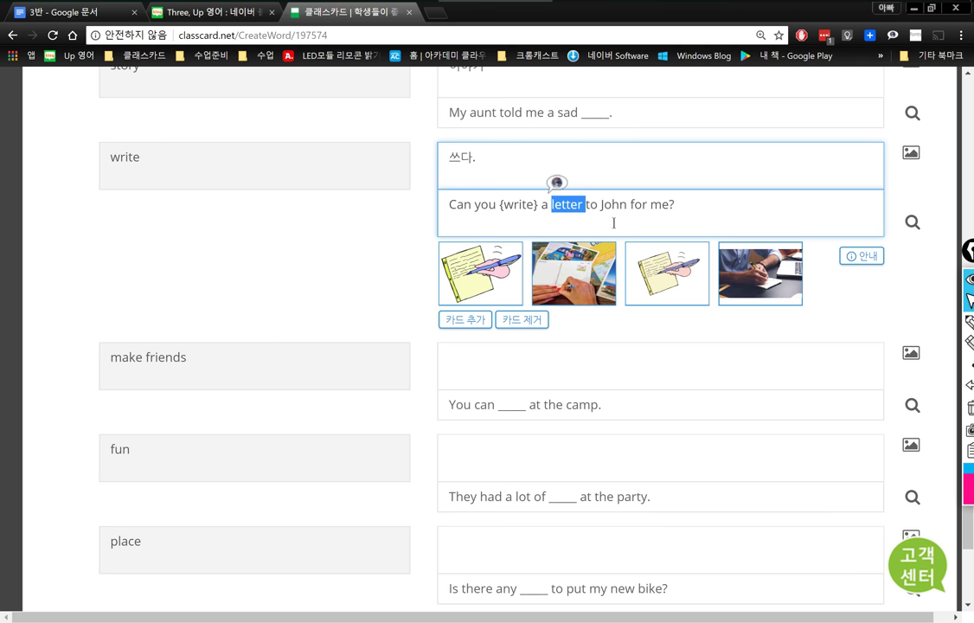
{"action": "left_click", "coordinate": [735, 206]}
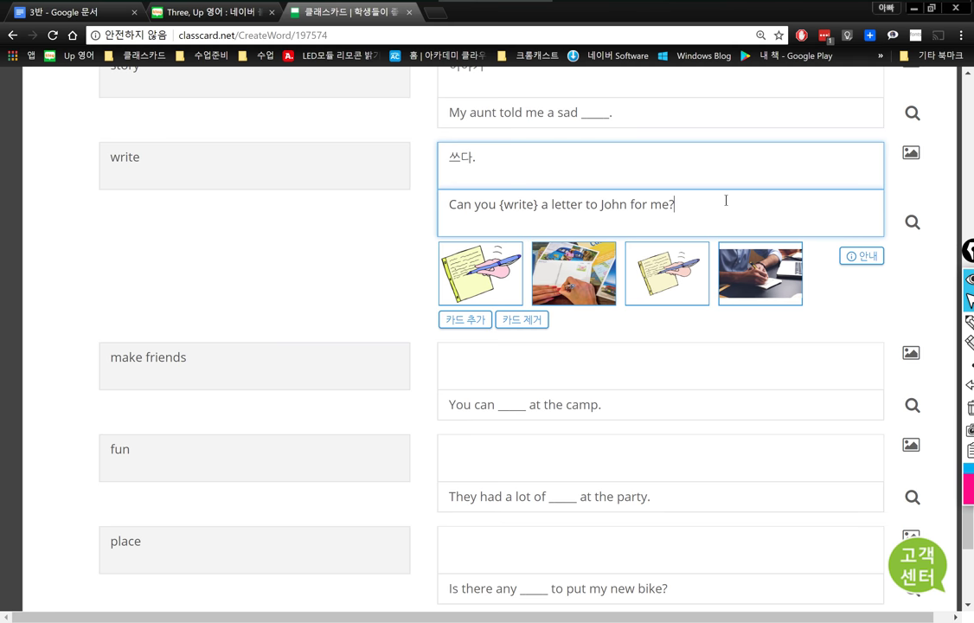
{"action": "left_click_drag", "start_coordinate": [582, 204], "coordinate": [444, 218]}
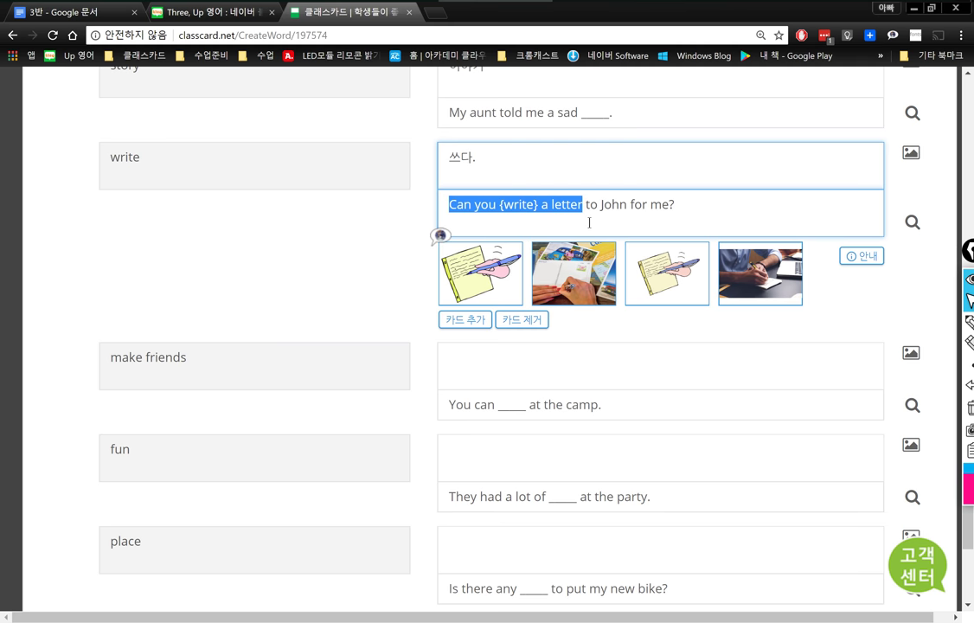
{"action": "left_click", "coordinate": [609, 204]}
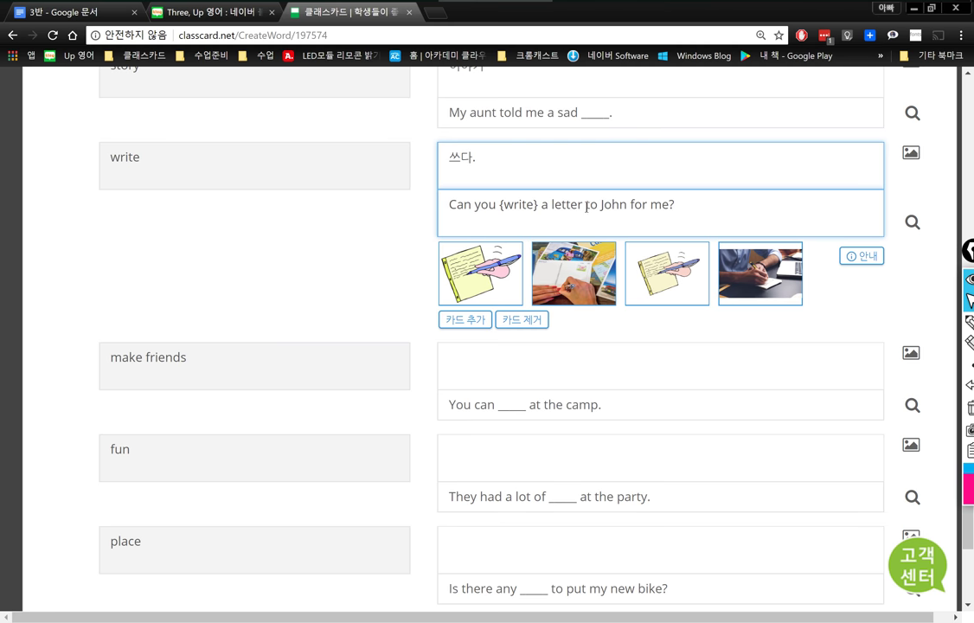
{"action": "left_click_drag", "start_coordinate": [584, 204], "coordinate": [670, 204]}
{"action": "left_click", "coordinate": [635, 205]}
{"action": "double_click", "coordinate": [640, 204]}
{"action": "left_click", "coordinate": [672, 204]}
- Enter "친구를 사귀다." as the Korean meaning of the make friends card and check it against the English term
{"action": "left_click", "coordinate": [212, 362]}
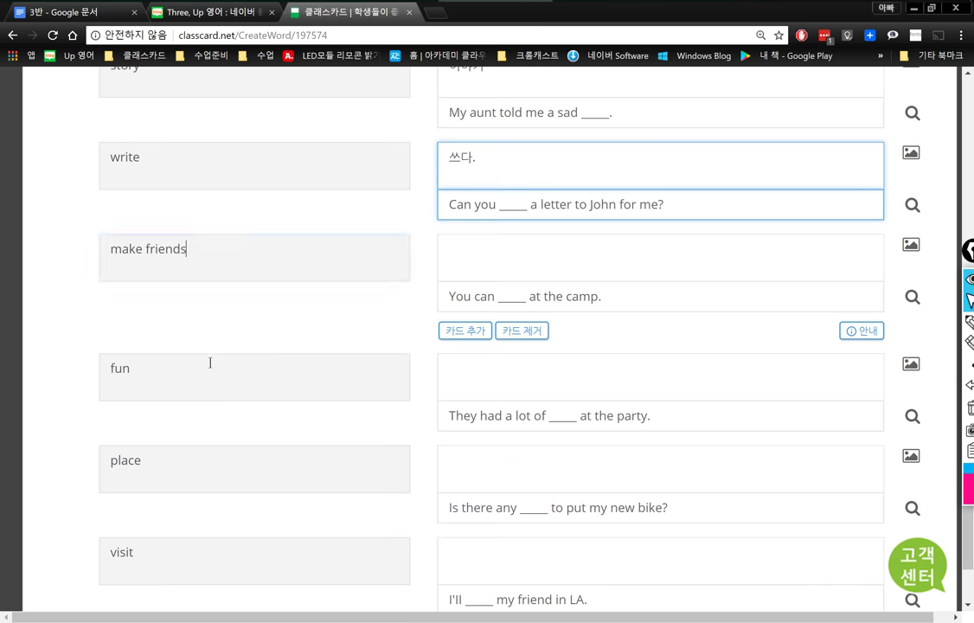
{"action": "left_click", "coordinate": [558, 254]}
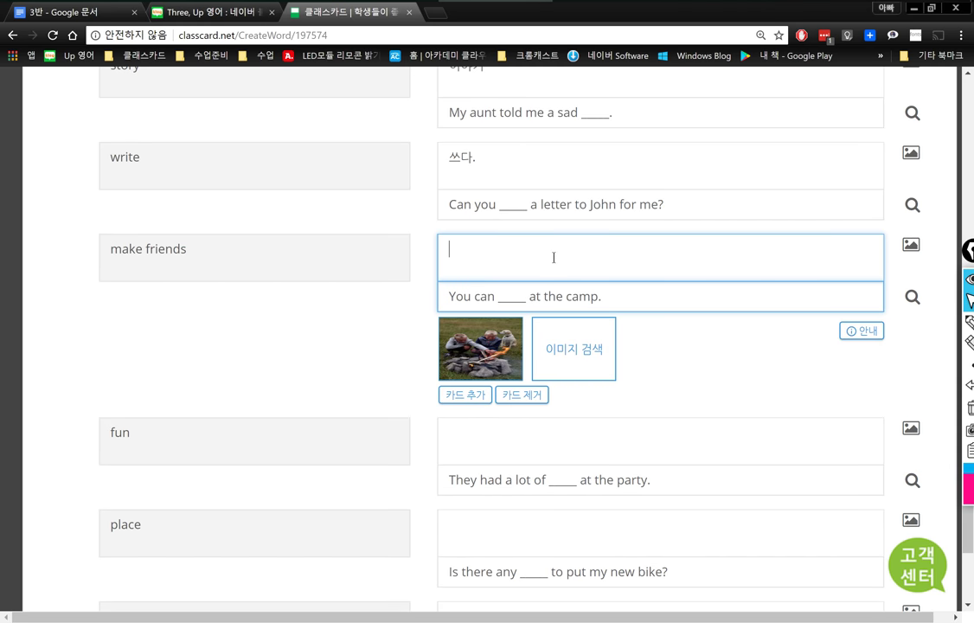
{"action": "type", "text": "친구를 사귀다."}
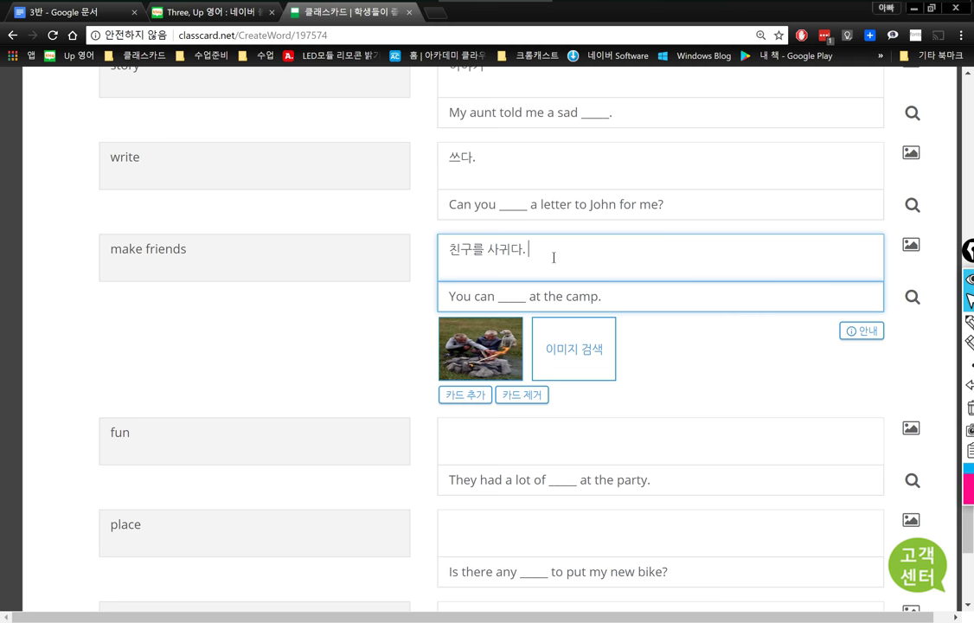
{"action": "triple_click", "coordinate": [207, 250]}
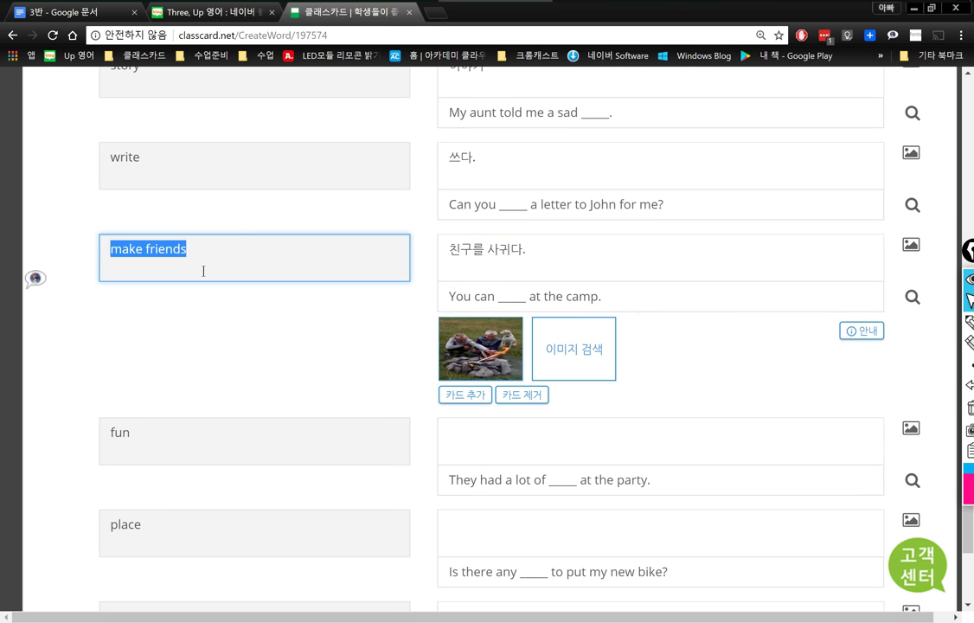
- Read through the make friends card's example sentence phrase by phrase, covering "You can {make friends}" and "at the camp"
{"action": "left_click", "coordinate": [659, 300]}
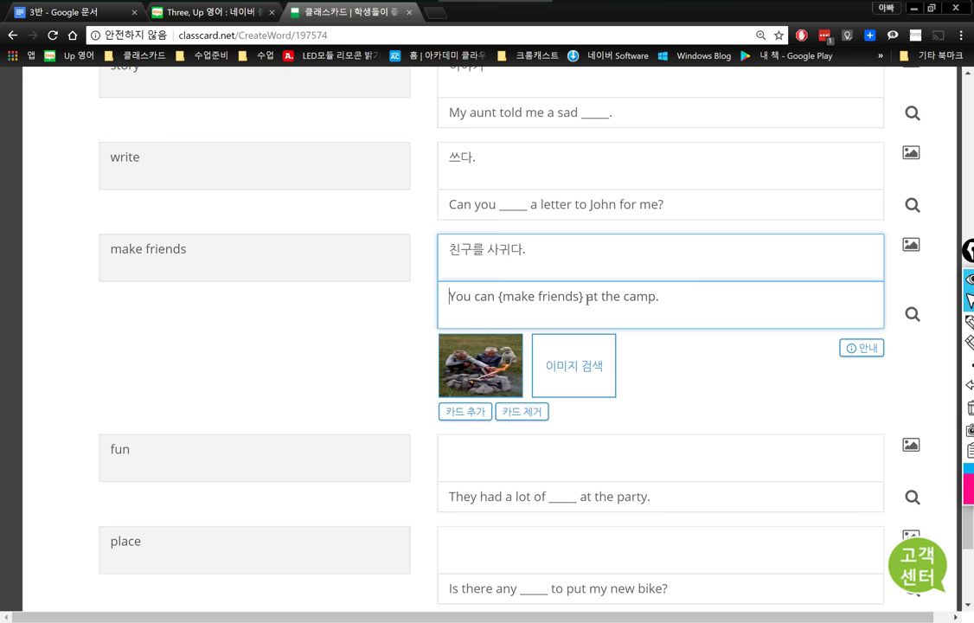
{"action": "left_click_drag", "start_coordinate": [583, 297], "coordinate": [435, 299]}
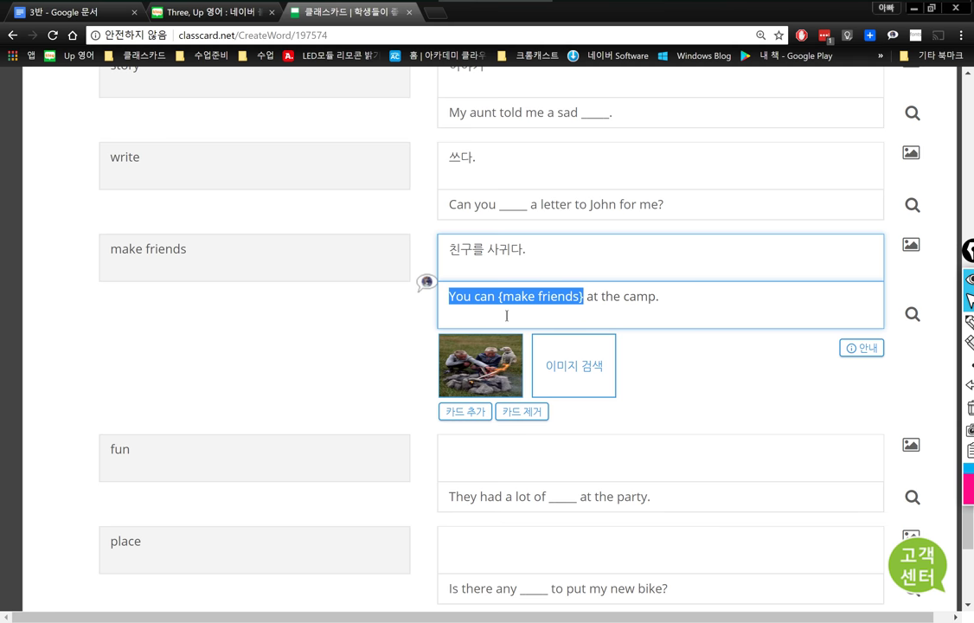
{"action": "left_click", "coordinate": [704, 305]}
{"action": "key", "text": "Left"}
{"action": "key", "text": "Left"}
{"action": "key", "text": "Left"}
{"action": "key", "text": "Left"}
{"action": "key", "text": "Left"}
{"action": "key", "text": "Left"}
{"action": "key", "text": "Left"}
{"action": "key", "text": "Left"}
{"action": "key", "text": "Left"}
{"action": "key", "text": "Left"}
{"action": "key", "text": "Left"}
{"action": "key", "text": "Left"}
{"action": "key", "text": "shift+Right"}
{"action": "key", "text": "shift+Right"}
{"action": "key", "text": "shift+Right"}
{"action": "key", "text": "shift+Right"}
{"action": "key", "text": "shift+Right"}
{"action": "key", "text": "shift+Right"}
{"action": "key", "text": "shift+Right"}
{"action": "key", "text": "shift+Right"}
{"action": "key", "text": "shift+Right"}
{"action": "key", "text": "shift+Right"}
{"action": "key", "text": "shift+Right"}
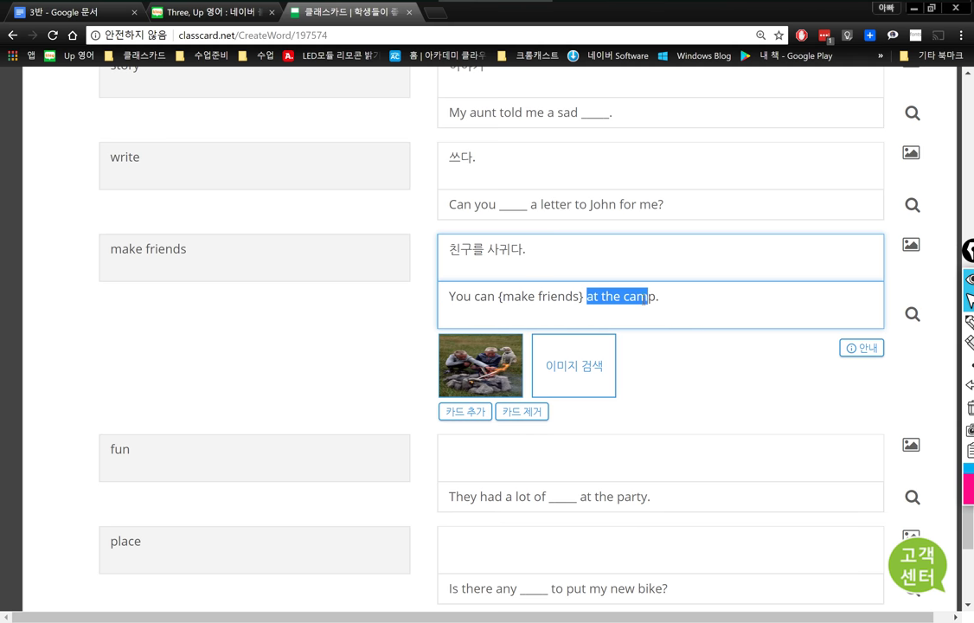
{"action": "left_click", "coordinate": [696, 302]}
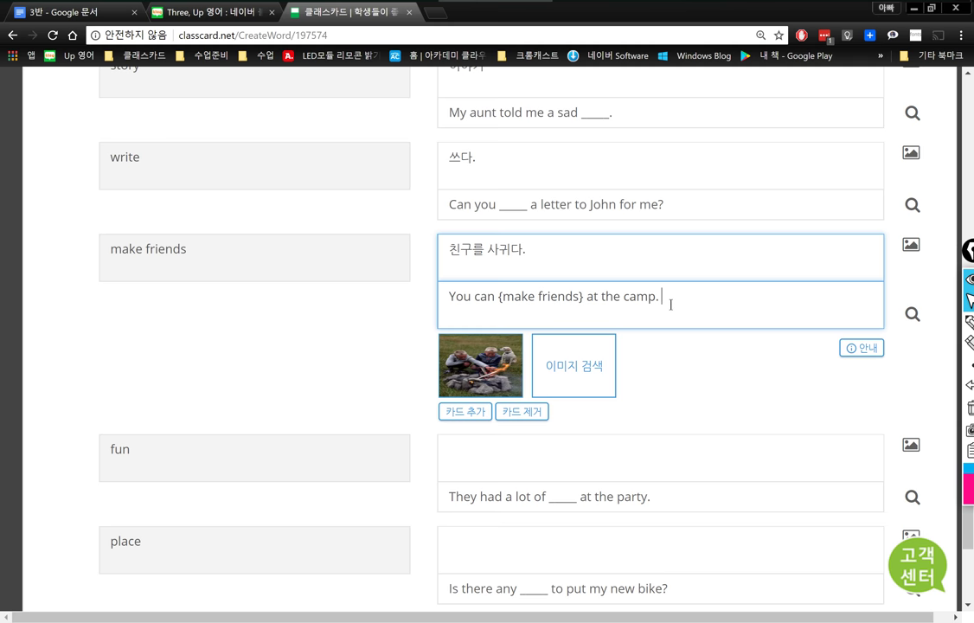
- Review the make friends example sentence as a whole and once more in its two phrases
{"action": "left_click_drag", "start_coordinate": [684, 298], "coordinate": [425, 295]}
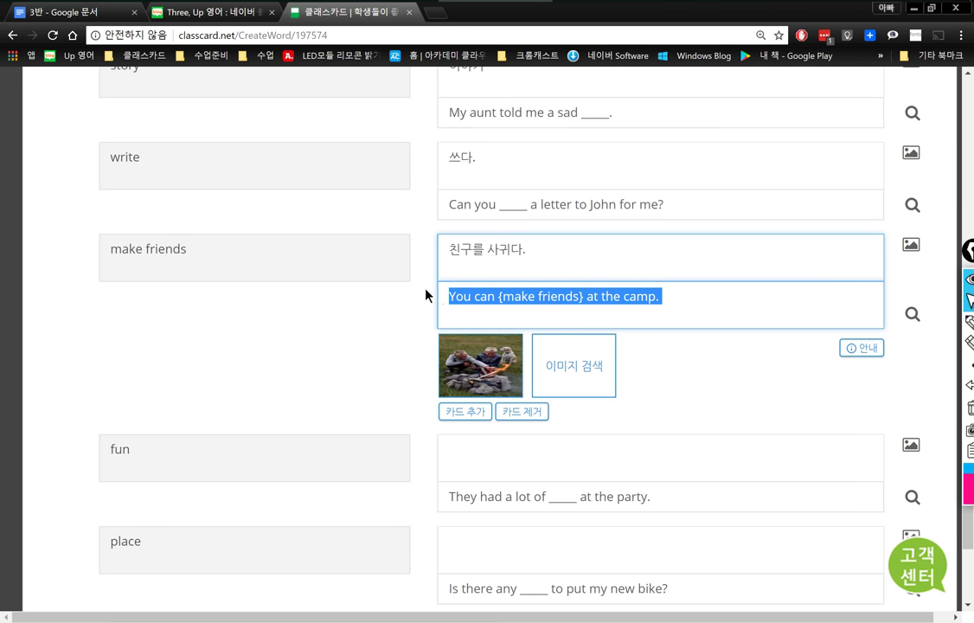
{"action": "left_click", "coordinate": [542, 294]}
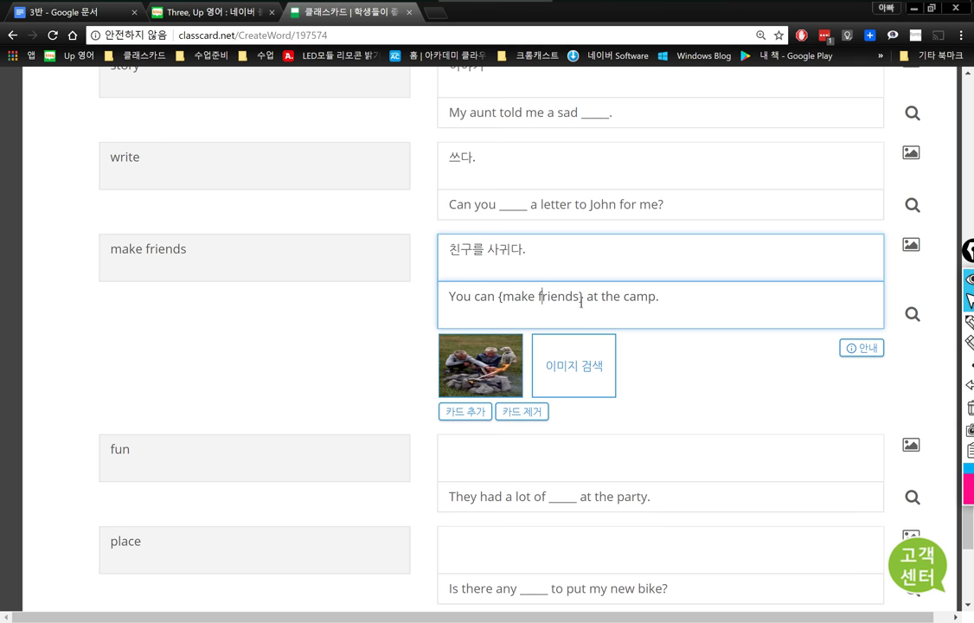
{"action": "left_click_drag", "start_coordinate": [582, 296], "coordinate": [430, 298]}
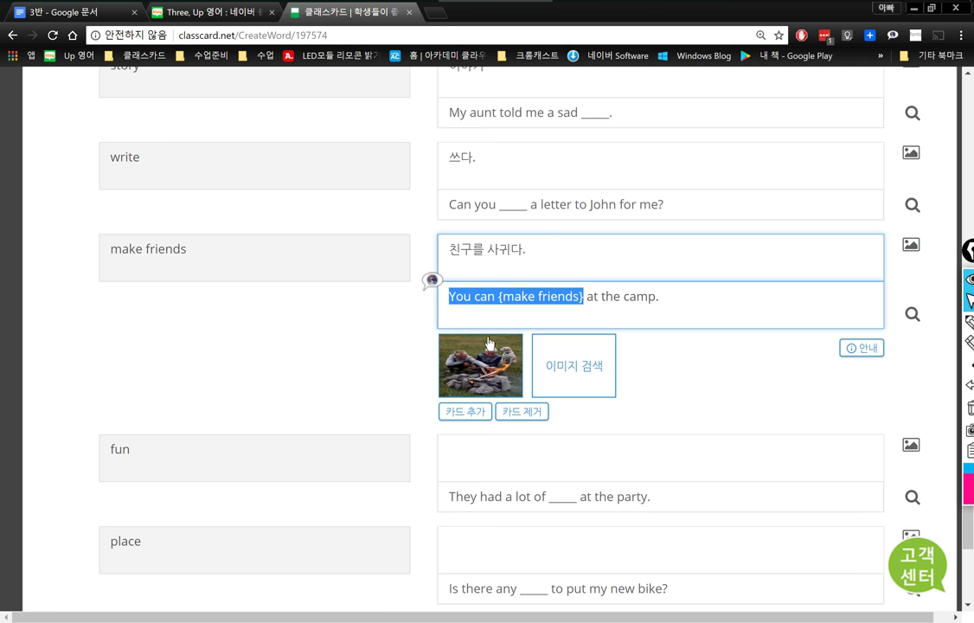
{"action": "left_click", "coordinate": [628, 296]}
{"action": "left_click_drag", "start_coordinate": [586, 295], "coordinate": [659, 296]}
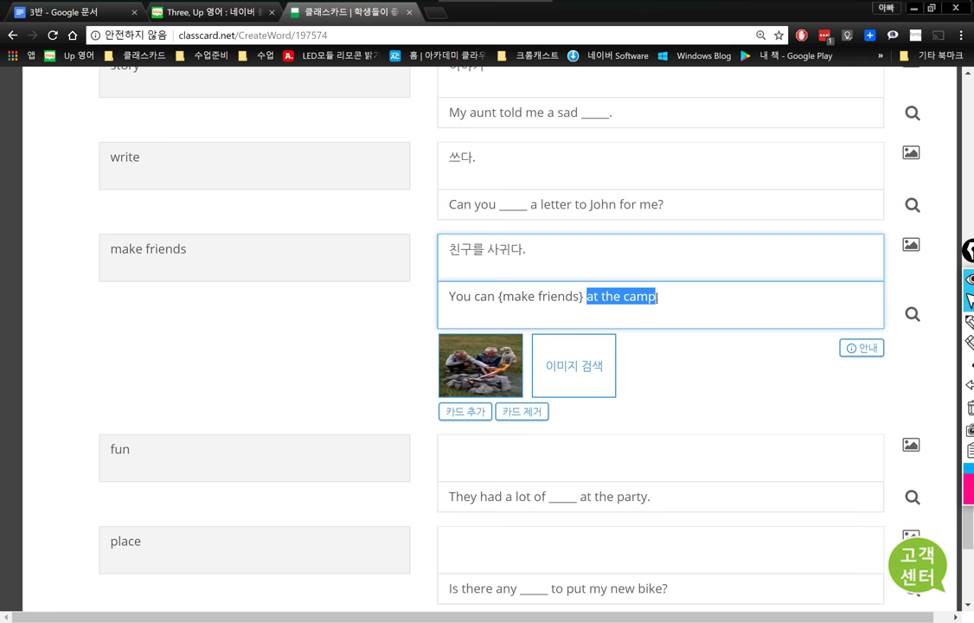
{"action": "left_click", "coordinate": [695, 302]}
- Enter "재미" as the Korean meaning of the fun card
{"action": "left_click", "coordinate": [191, 454]}
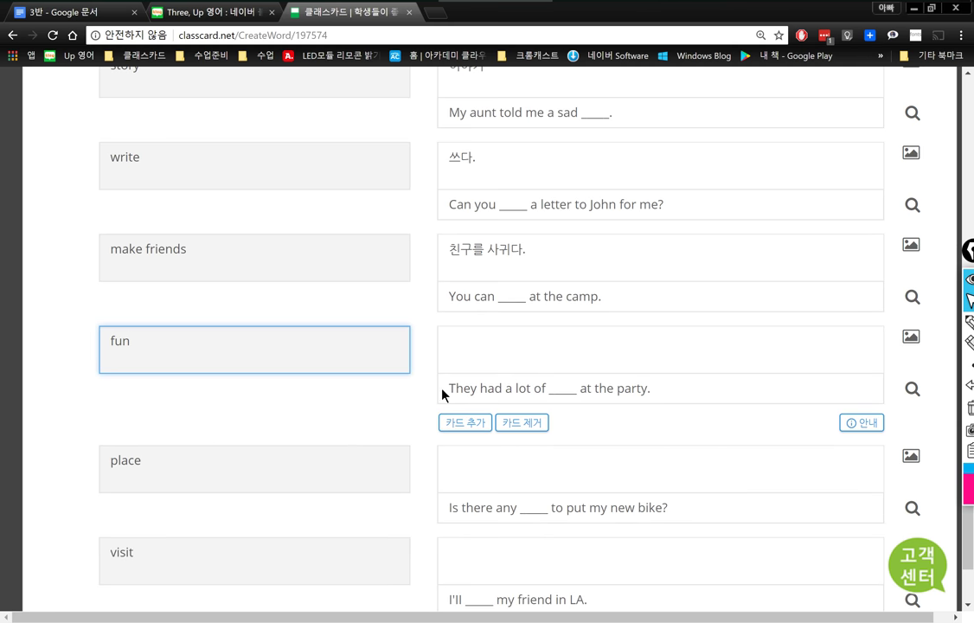
{"action": "left_click", "coordinate": [557, 350]}
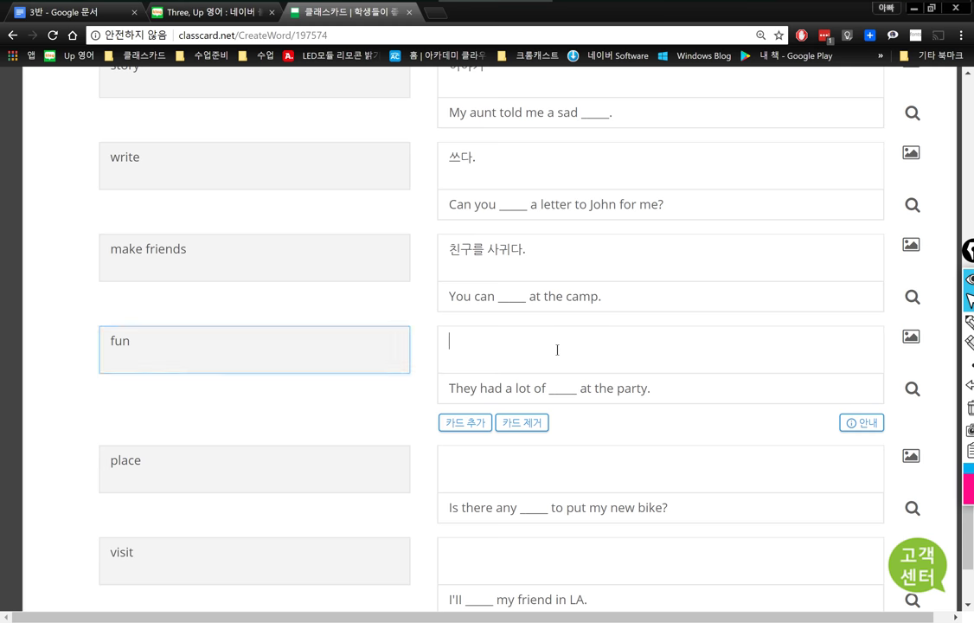
{"action": "type", "text": "재미"}
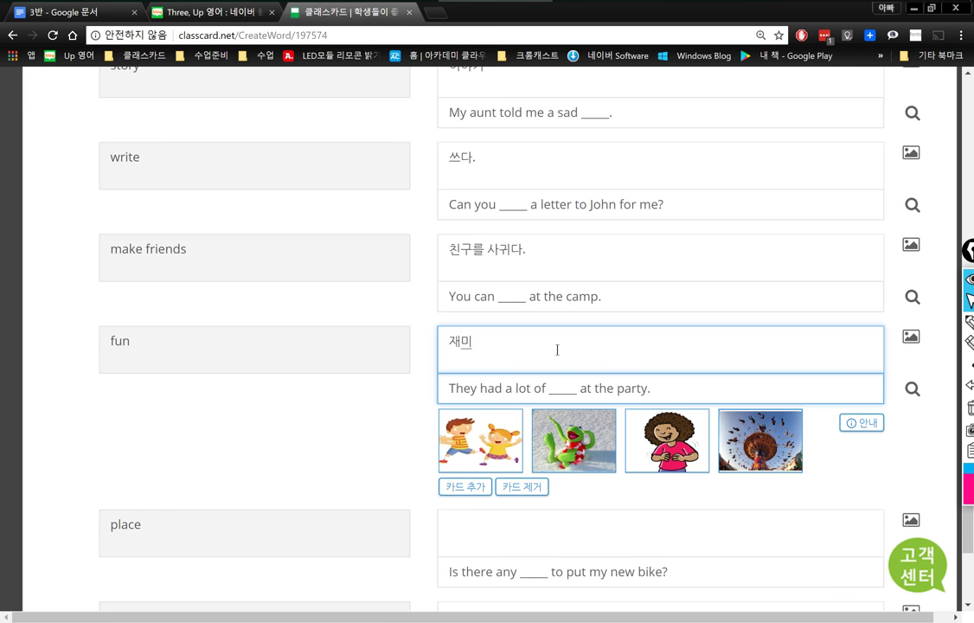
- Read through the fun card's example sentence, covering "They had a lot of {fun}" and "at the party"
{"action": "left_click", "coordinate": [693, 393]}
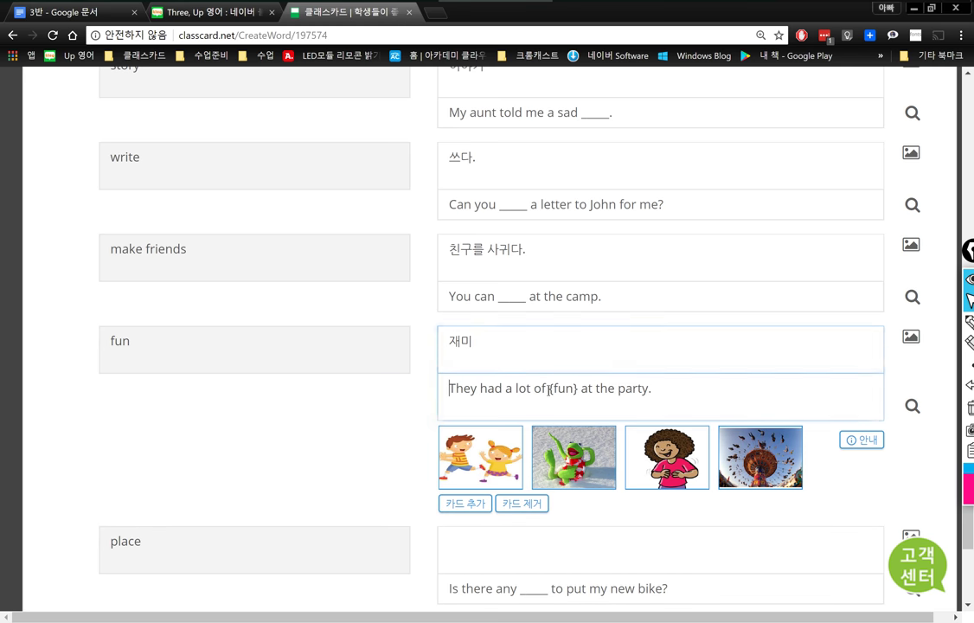
{"action": "left_click_drag", "start_coordinate": [578, 389], "coordinate": [448, 388]}
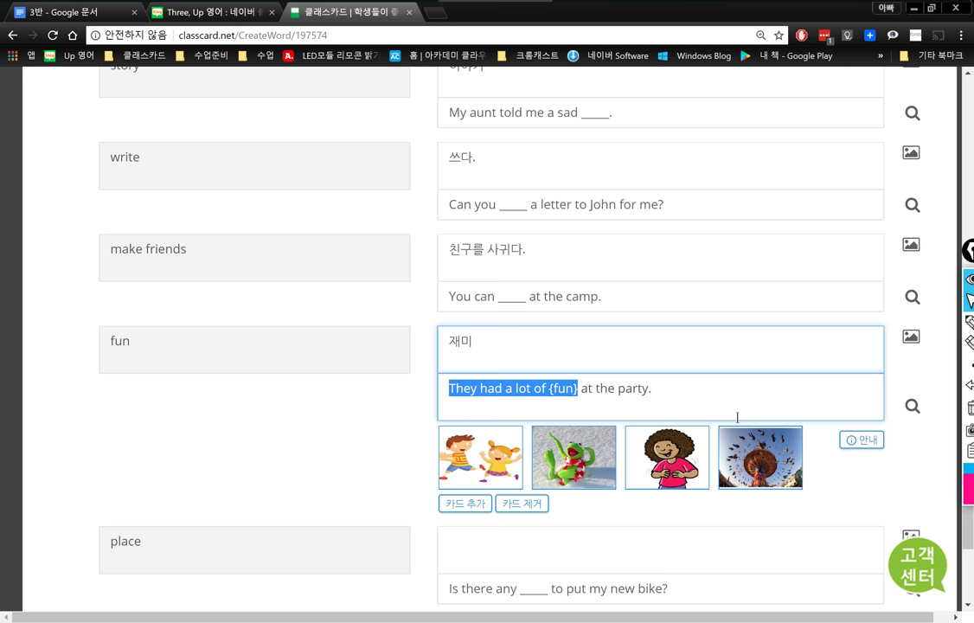
{"action": "left_click_drag", "start_coordinate": [580, 388], "coordinate": [692, 394]}
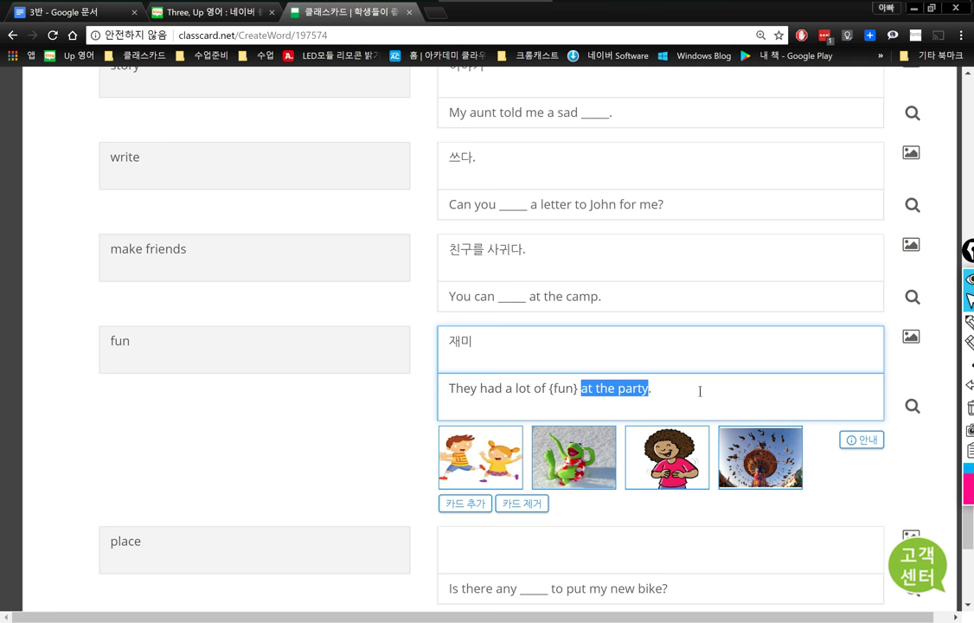
- Enter "장소" as the Korean meaning of the place card
{"action": "scroll", "coordinate": [700, 391], "scroll_direction": "down", "scroll_amount": 3}
{"action": "left_click", "coordinate": [223, 353]}
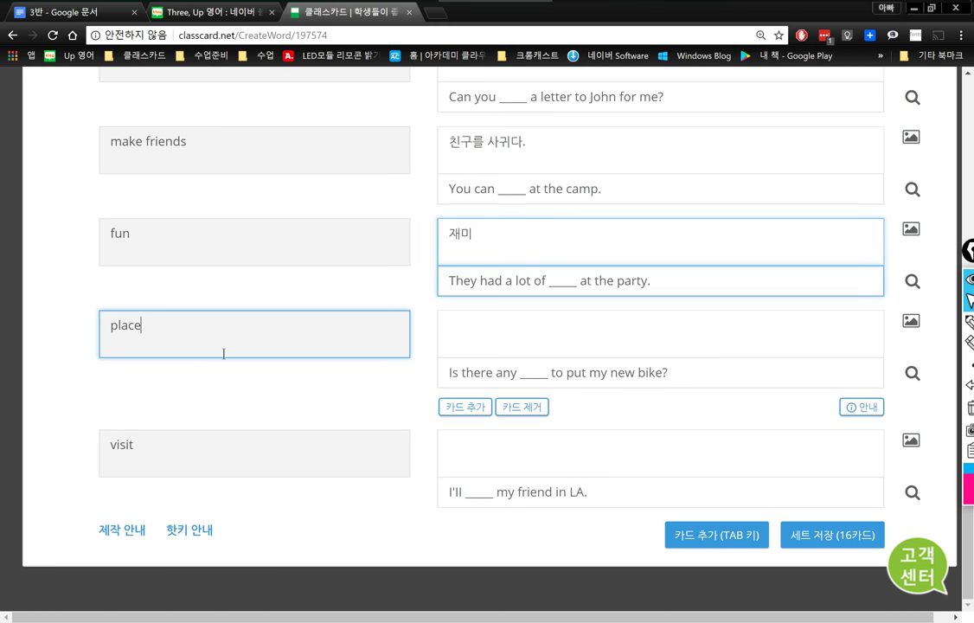
{"action": "left_click", "coordinate": [476, 324]}
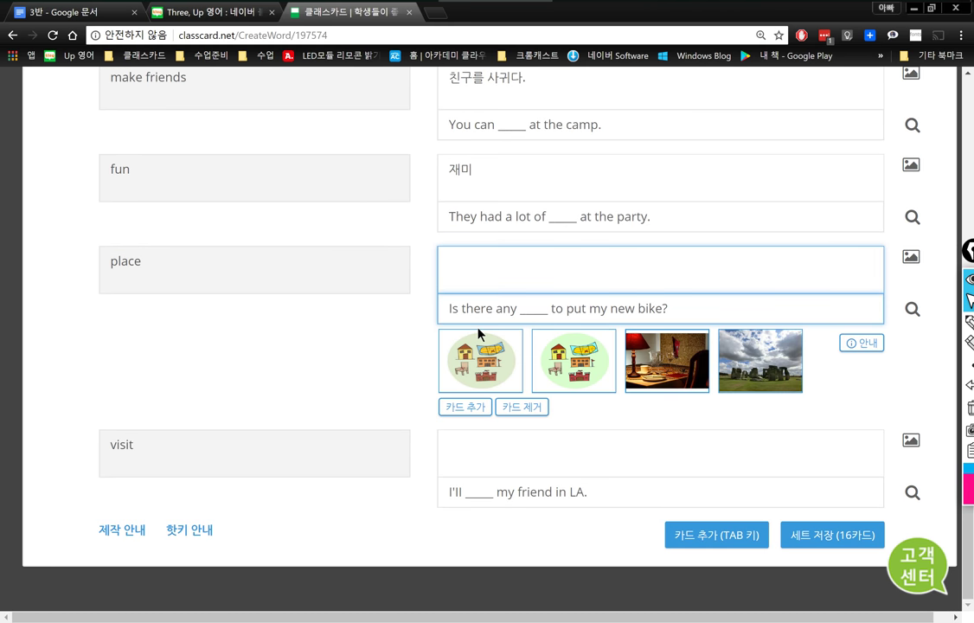
{"action": "type", "text": "장소"}
- Read through the place card's example sentence, covering "Is there any {place}" and "to put my new bike", and repeat both phrases
{"action": "key", "text": "Tab"}
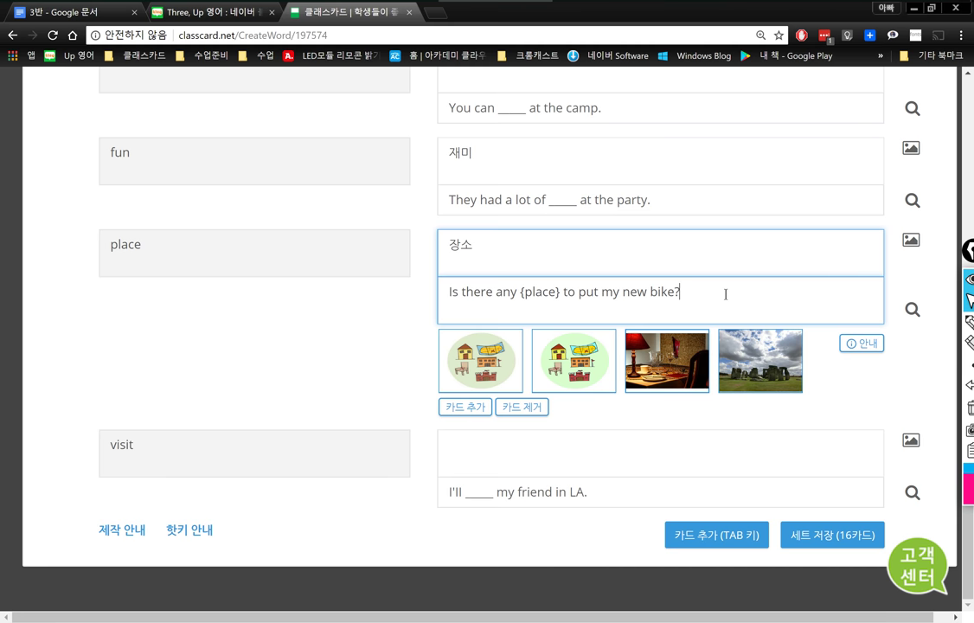
{"action": "left_click_drag", "start_coordinate": [493, 291], "coordinate": [435, 295]}
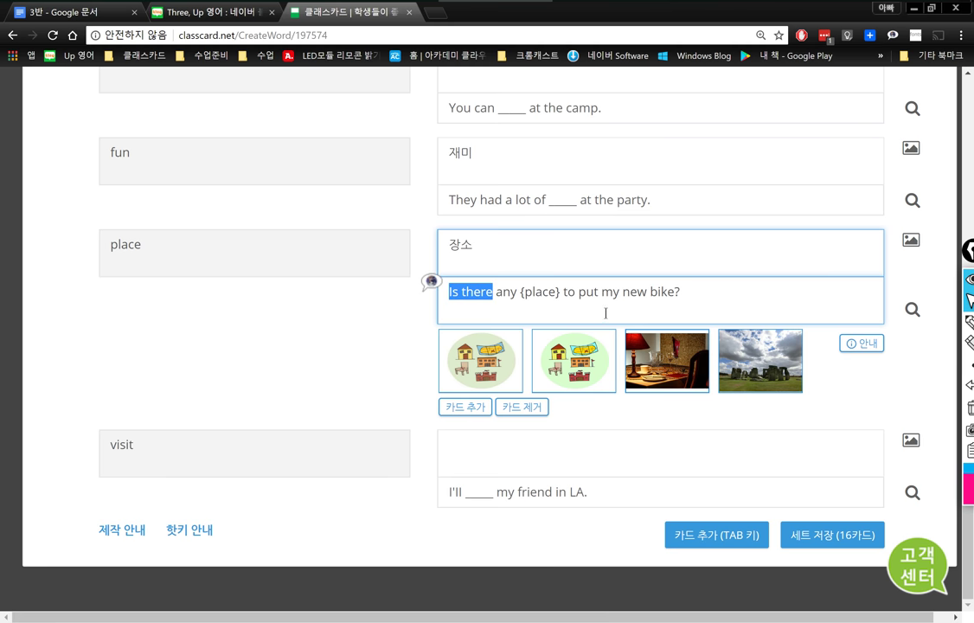
{"action": "left_click_drag", "start_coordinate": [562, 292], "coordinate": [429, 296]}
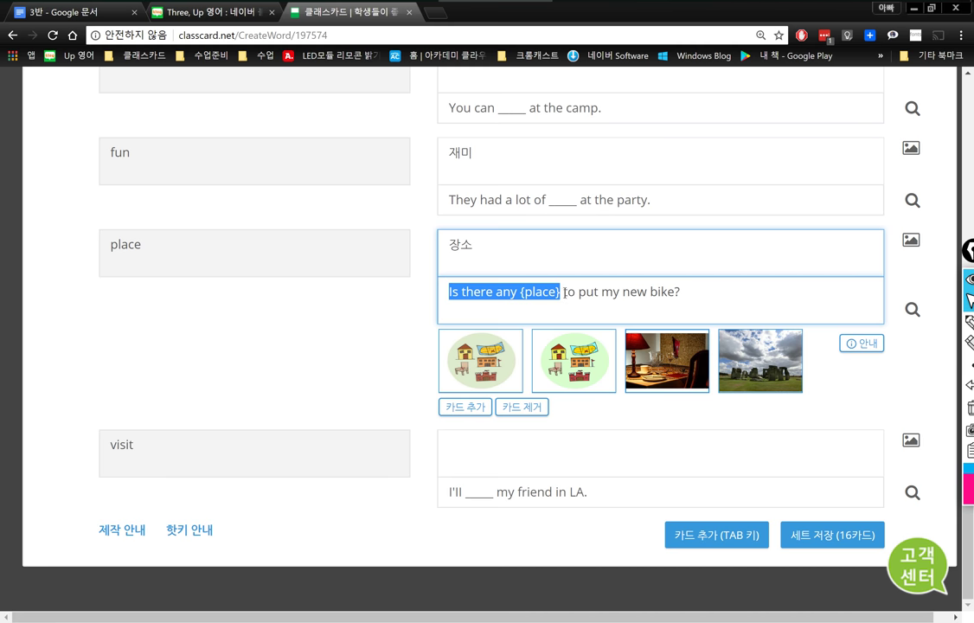
{"action": "left_click_drag", "start_coordinate": [564, 293], "coordinate": [674, 293]}
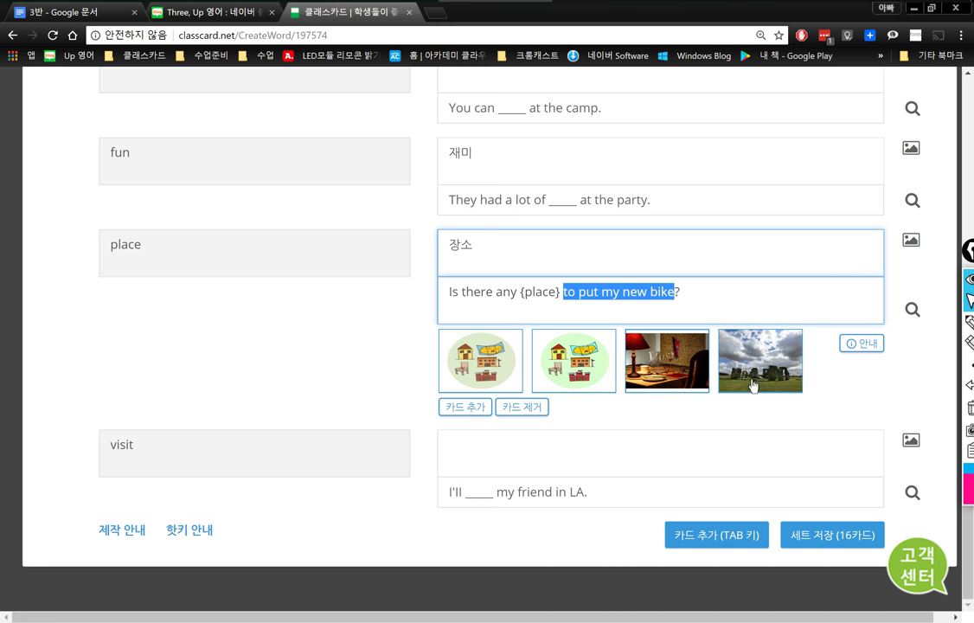
{"action": "left_click", "coordinate": [450, 292]}
{"action": "left_click_drag", "start_coordinate": [450, 291], "coordinate": [560, 291]}
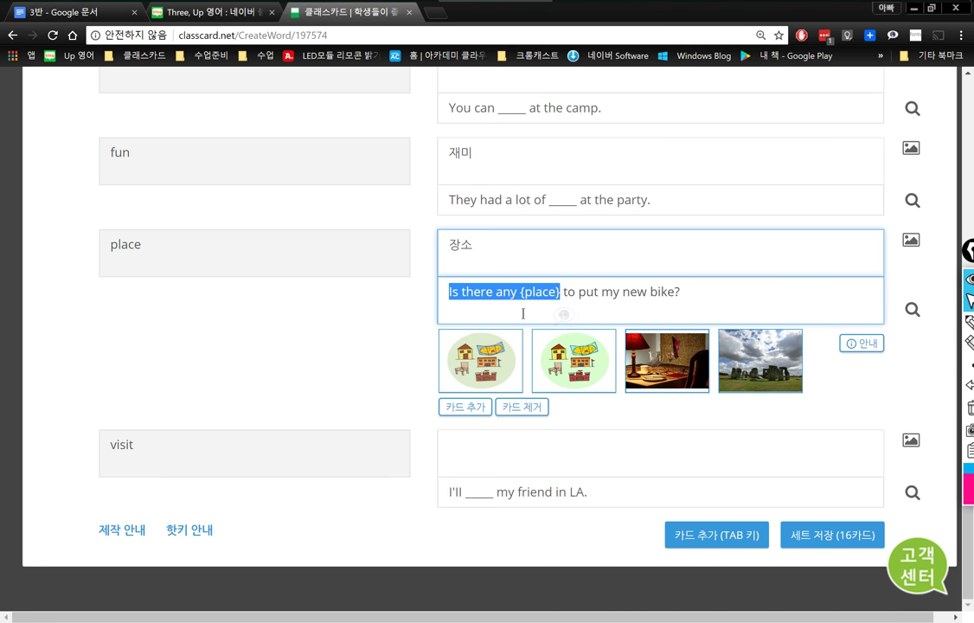
{"action": "left_click_drag", "start_coordinate": [574, 292], "coordinate": [676, 292]}
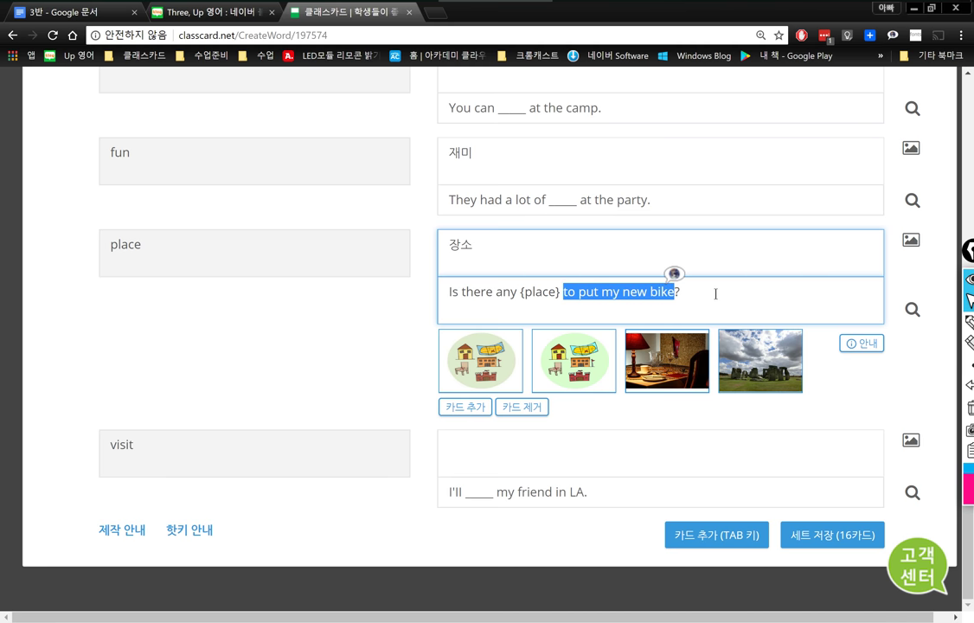
- Enter "방문하다." as the Korean meaning of the visit card
{"action": "left_click", "coordinate": [160, 447]}
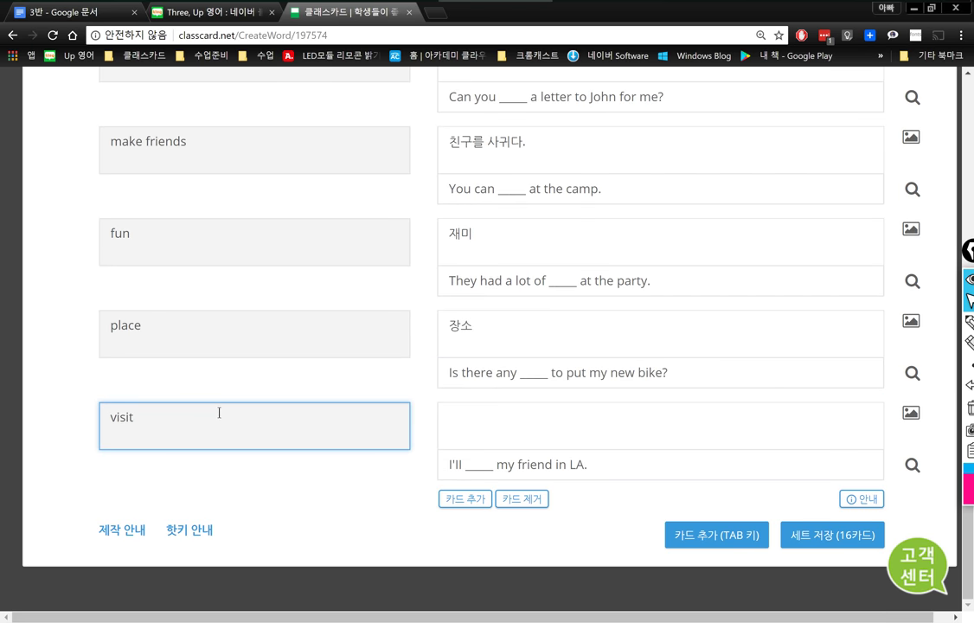
{"action": "key", "text": "Tab"}
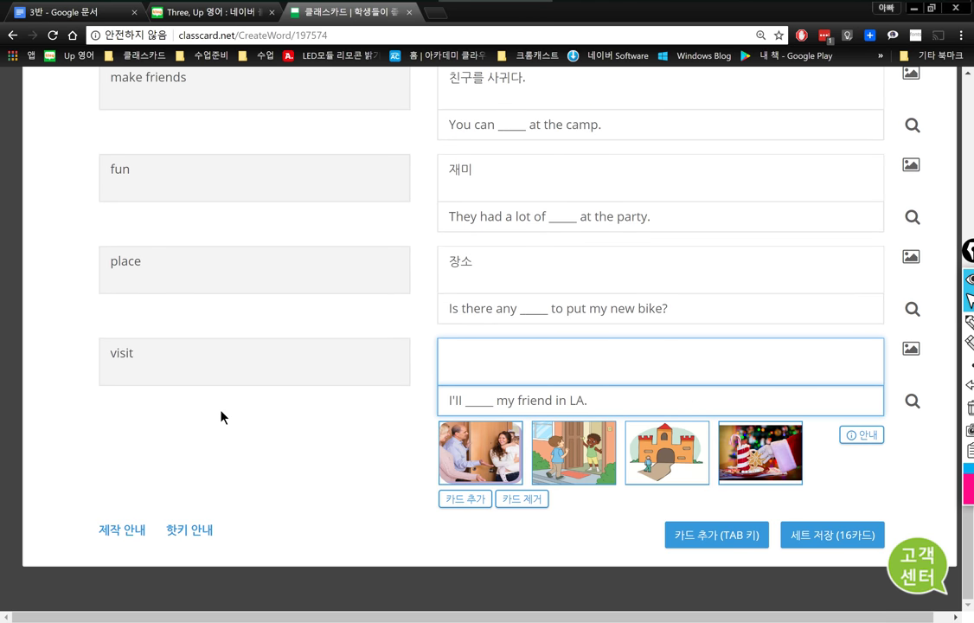
{"action": "type", "text": "방문할"}
- Read through the visit card's example sentence, covering "I'll {visit}", "my friend in LA" and the sentence as a whole
{"action": "left_click", "coordinate": [630, 397]}
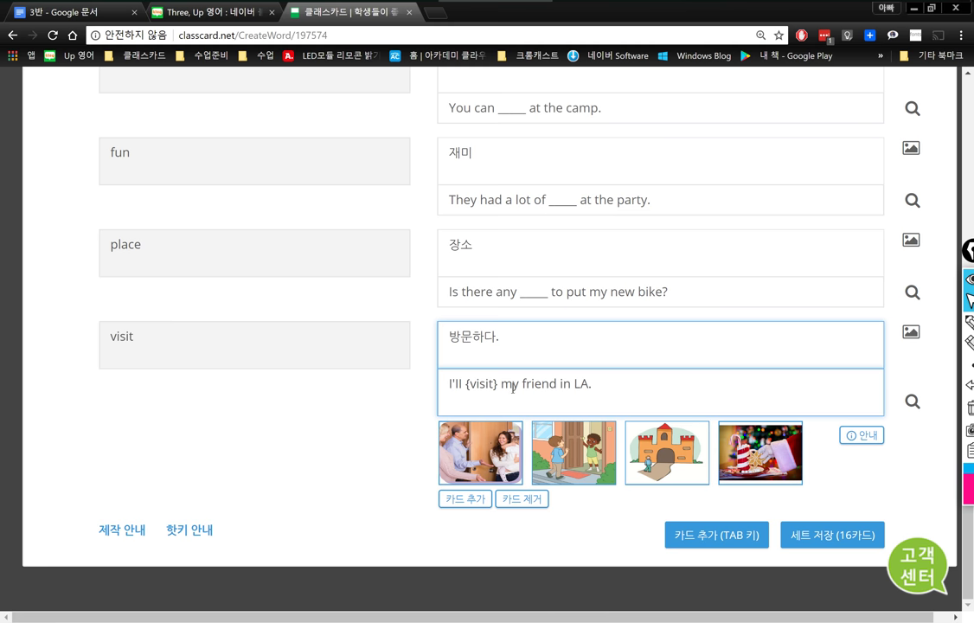
{"action": "left_click_drag", "start_coordinate": [461, 383], "coordinate": [435, 386]}
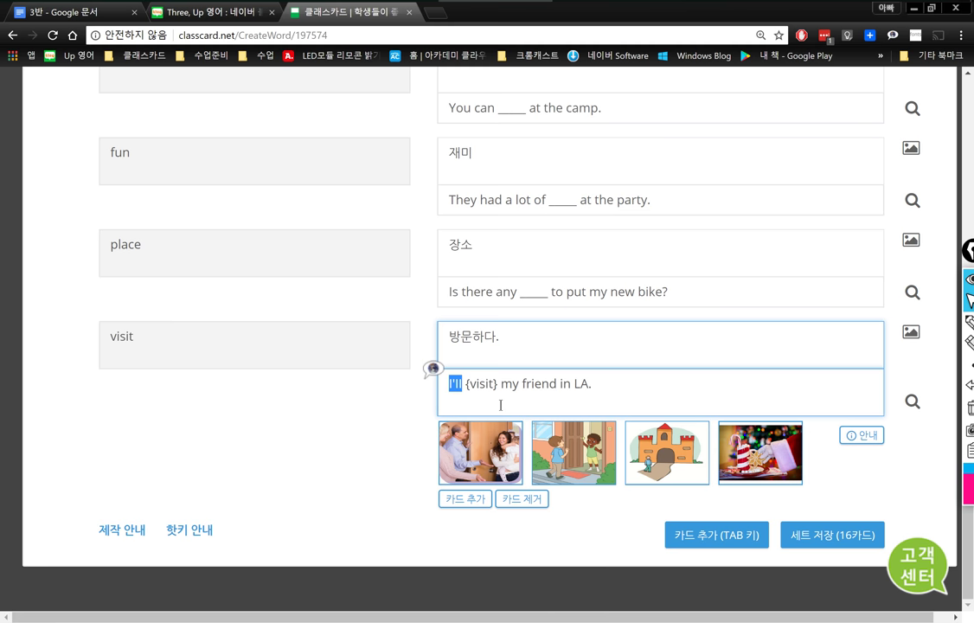
{"action": "mouse_move", "coordinate": [500, 383]}
{"action": "left_mouse_down"}
{"action": "mouse_move", "coordinate": [464, 384]}
{"action": "mouse_move", "coordinate": [499, 385]}
{"action": "left_mouse_up"}
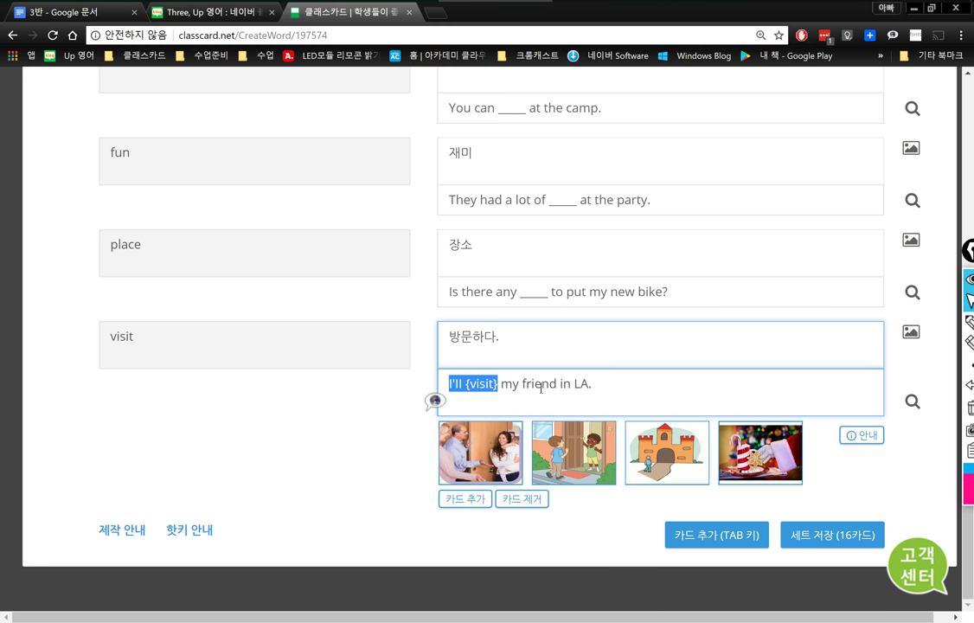
{"action": "left_click_drag", "start_coordinate": [501, 384], "coordinate": [592, 384]}
{"action": "left_click", "coordinate": [578, 382]}
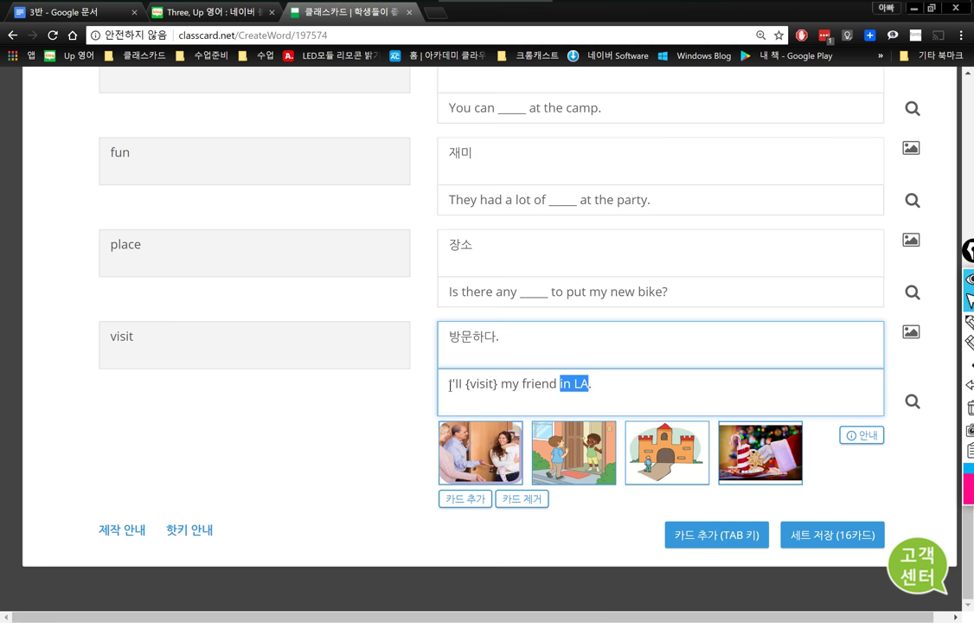
{"action": "left_click_drag", "start_coordinate": [624, 390], "coordinate": [446, 385]}
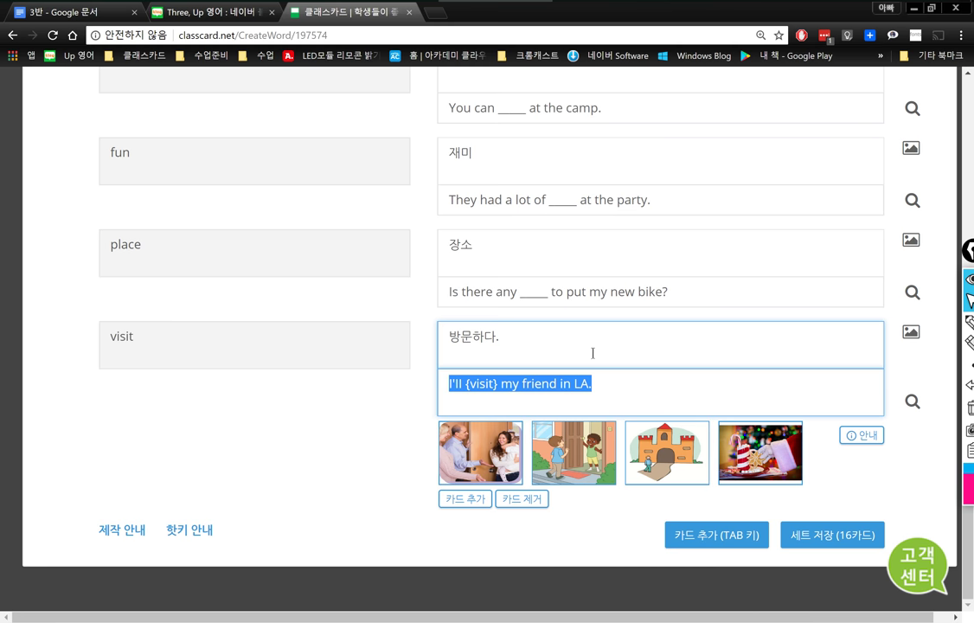
{"action": "left_click", "coordinate": [641, 377]}
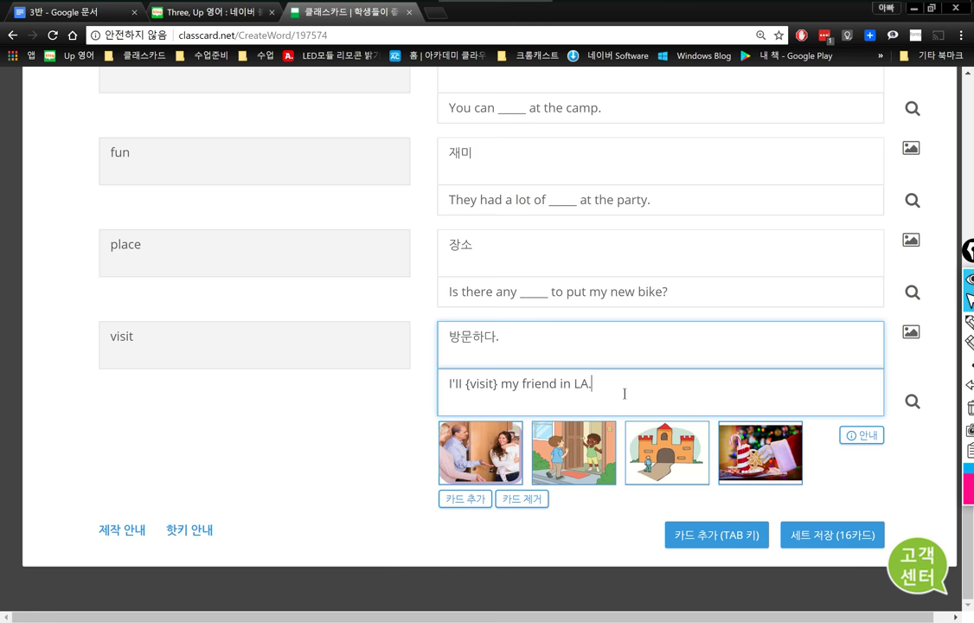
- Add the part-of-speech note "(이름씨)" after the library card's Korean meaning "도서관"
{"action": "scroll", "coordinate": [623, 391], "scroll_direction": "up", "scroll_amount": 20}
{"action": "left_click", "coordinate": [542, 394]}
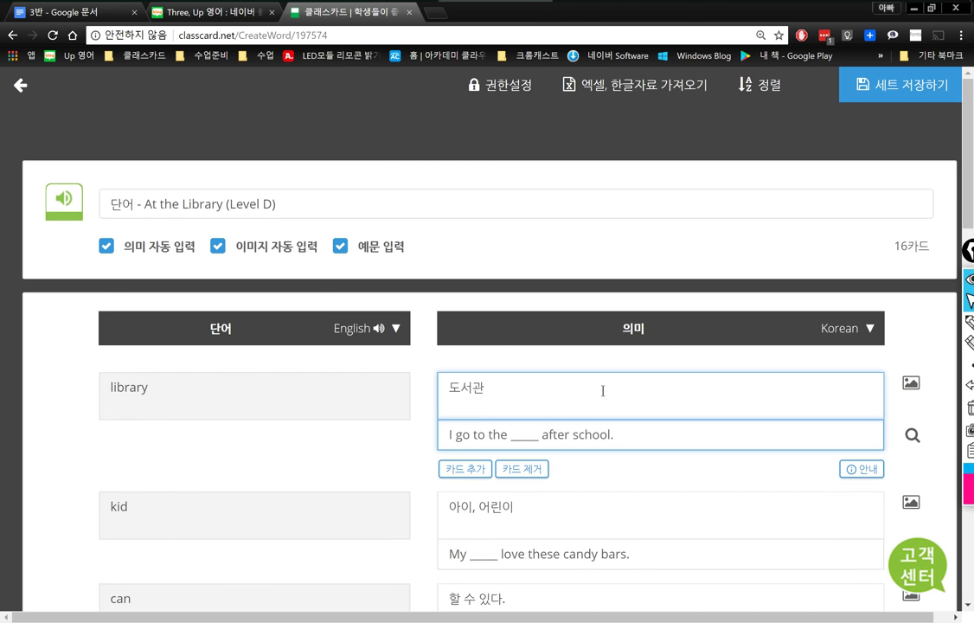
{"action": "type", "text": "(이름쓰"}
{"action": "key", "text": "BackSpace"}
{"action": "type", "text": "씨)"}
- Add the part-of-speech note "(이름씨)" after the kid card's Korean meaning "아이, 어린이"
{"action": "key", "text": "Tab"}
{"action": "key", "text": "Tab"}
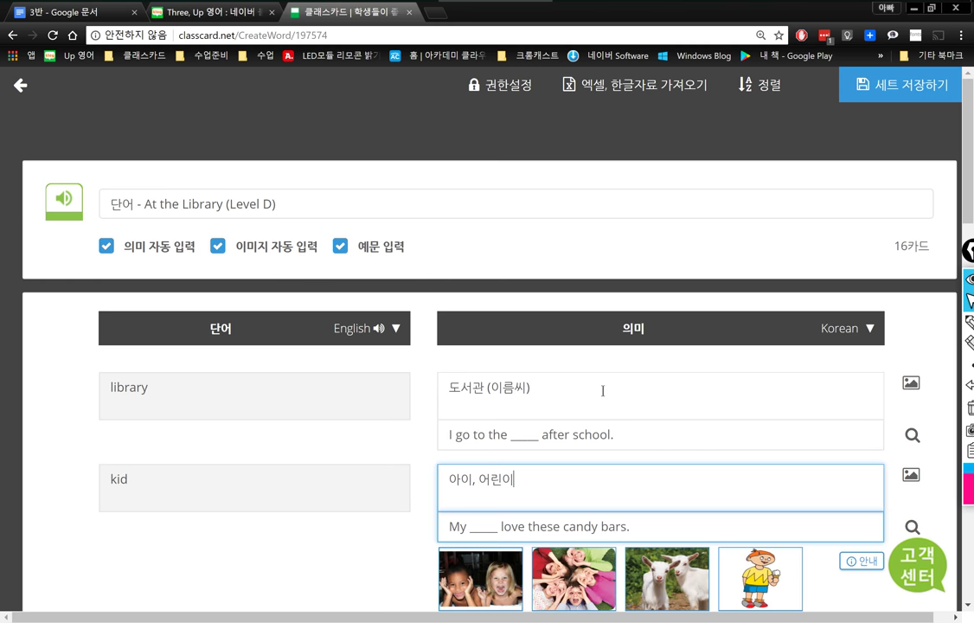
{"action": "type", "text": "(이름쓰"}
{"action": "key", "text": "BackSpace"}
{"action": "type", "text": "씨)"}
- Try placing the article "a" before the English term library, then remove it
{"action": "left_click", "coordinate": [172, 394]}
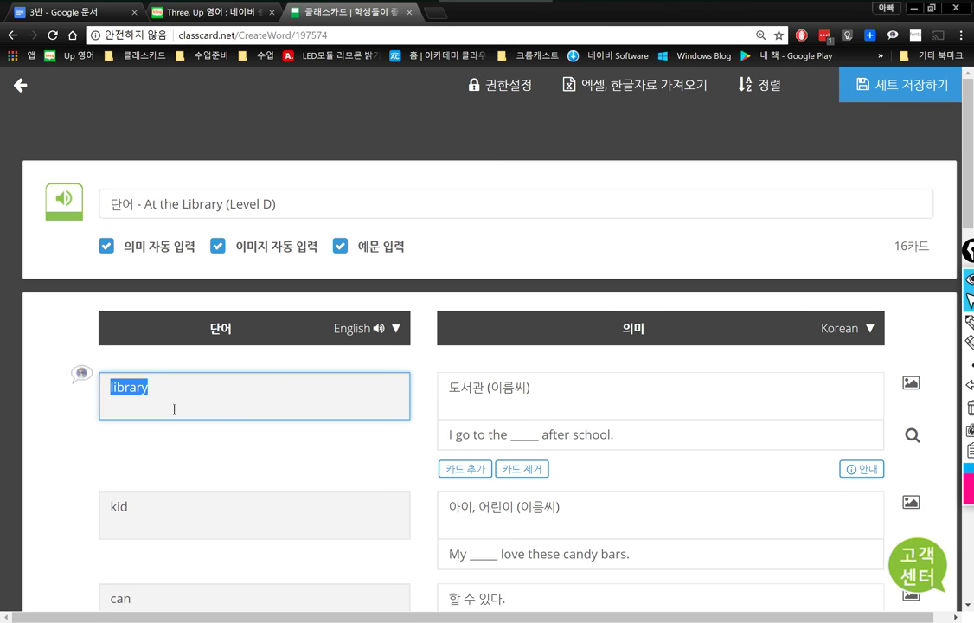
{"action": "key", "text": "Left"}
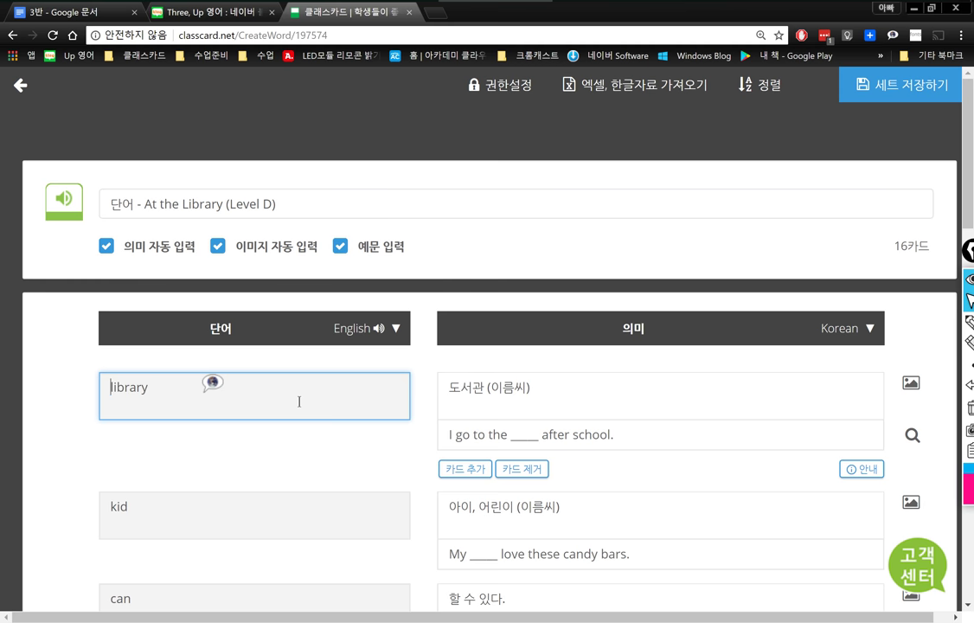
{"action": "type", "text": "a"}
{"action": "key", "text": "BackSpace"}
- Try the plural ending "ies" on the English term library, then restore the singular ending "y"
{"action": "key", "text": "Right"}
{"action": "key", "text": "Right"}
{"action": "key", "text": "Right"}
{"action": "key", "text": "Right"}
{"action": "key", "text": "Right"}
{"action": "key", "text": "Right"}
{"action": "key", "text": "shift+Right"}
{"action": "type", "text": "ies"}
{"action": "key", "text": "BackSpace"}
{"action": "key", "text": "BackSpace"}
{"action": "key", "text": "BackSpace"}
{"action": "type", "text": "y"}
{"action": "key", "text": "Tab"}
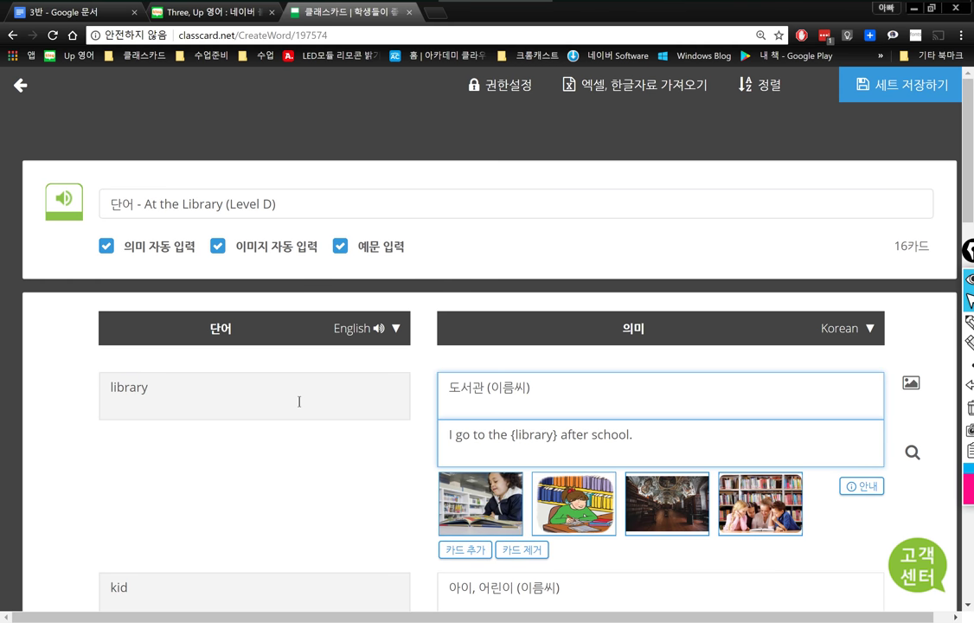
- Try the plural ending "s" and the articles "a" and "the" with the English term kid, then remove them
{"action": "key", "text": "Tab"}
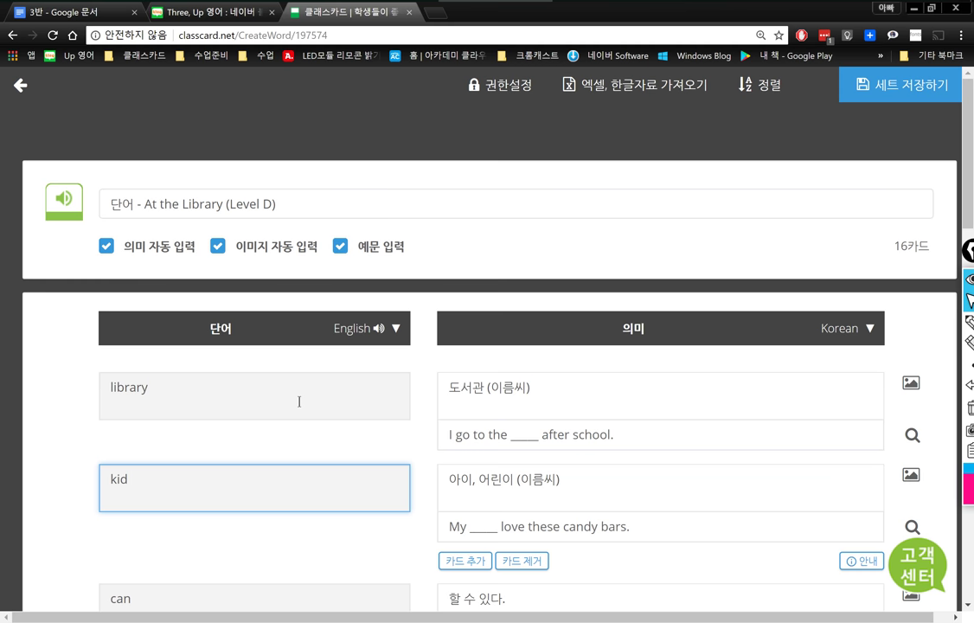
{"action": "type", "text": "s"}
{"action": "key", "text": "BackSpace"}
{"action": "key", "text": "Left"}
{"action": "type", "text": "a"}
{"action": "key", "text": "Left"}
{"action": "key", "text": "shift+Left"}
{"action": "type", "text": "the"}
{"action": "key", "text": "BackSpace"}
{"action": "key", "text": "BackSpace"}
{"action": "key", "text": "BackSpace"}
{"action": "key", "text": "BackSpace"}
- Add the part-of-speech note "(도움씨)" after the can card's Korean meaning "할 수 있다."
{"action": "key", "text": "Tab"}
{"action": "key", "text": "Tab"}
{"action": "key", "text": "Tab"}
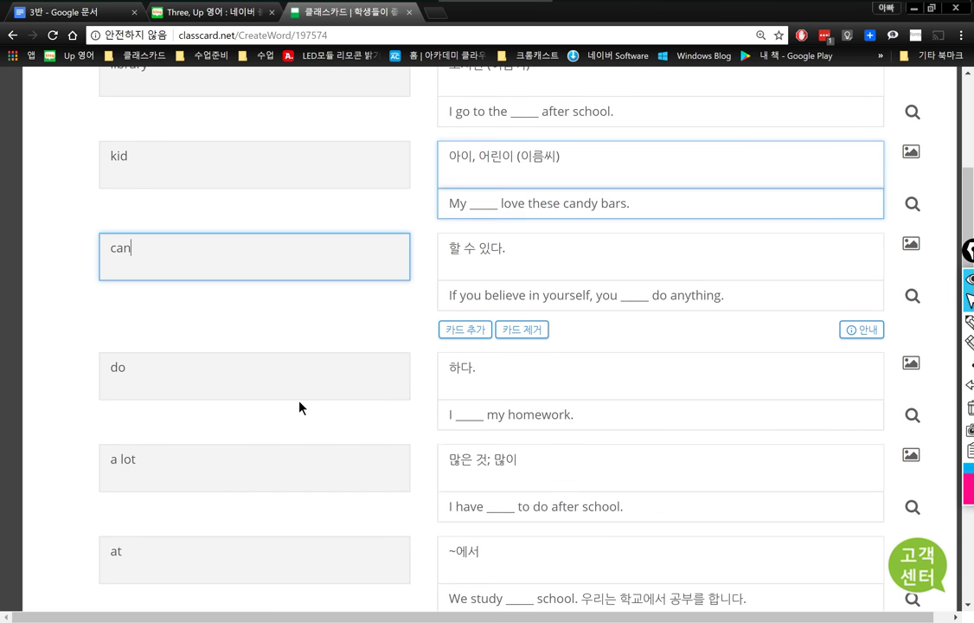
{"action": "key", "text": "Tab"}
{"action": "key", "text": "Tab"}
{"action": "type", "text": "("}
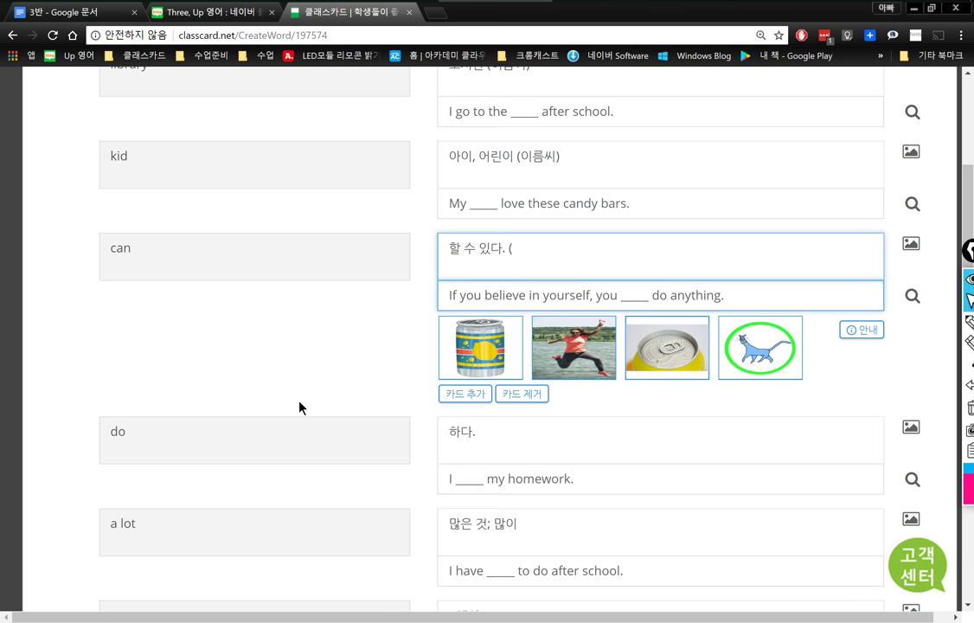
{"action": "type", "text": "도움씨)"}
- Try the verbs "eat", "go", "do" and "be" one after another behind the English term can, then remove them
{"action": "key", "text": "Tab"}
{"action": "key", "text": "shift+Tab"}
{"action": "key", "text": "shift+Tab"}
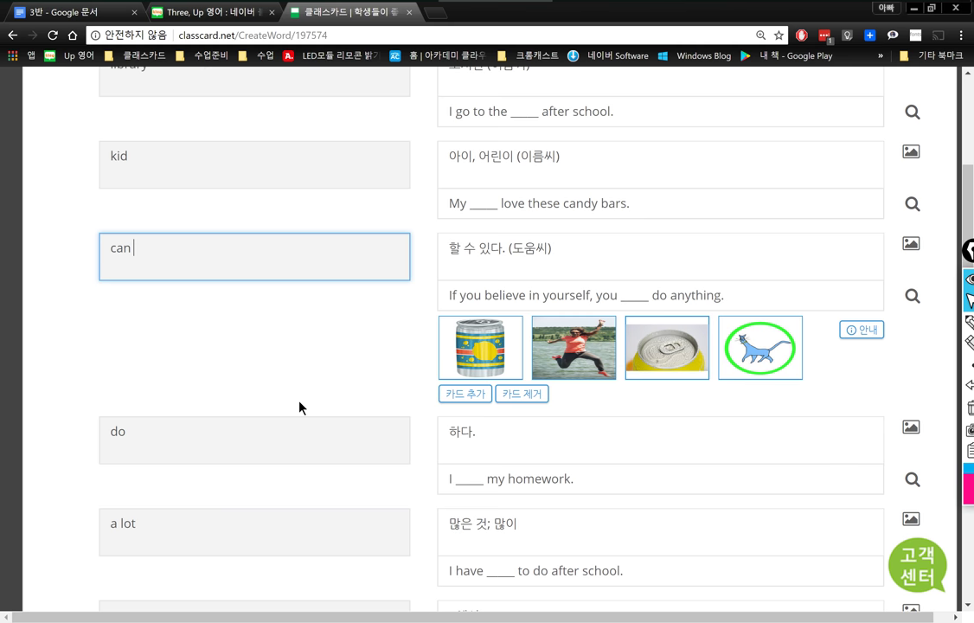
{"action": "type", "text": "eat"}
{"action": "key", "text": "BackSpace"}
{"action": "key", "text": "BackSpace"}
{"action": "type", "text": "go"}
{"action": "key", "text": "BackSpace"}
{"action": "key", "text": "BackSpace"}
{"action": "type", "text": "do"}
{"action": "key", "text": "BackSpace"}
{"action": "key", "text": "BackSpace"}
{"action": "type", "text": "be"}
{"action": "key", "text": "BackSpace"}
{"action": "key", "text": "BackSpace"}
{"action": "key", "text": "Left"}
{"action": "key", "text": "Left"}
{"action": "key", "text": "Left"}
{"action": "key", "text": "Left"}
- Highlight the can card's whole Korean meaning together with its part-of-speech note
{"action": "key", "text": "Tab"}
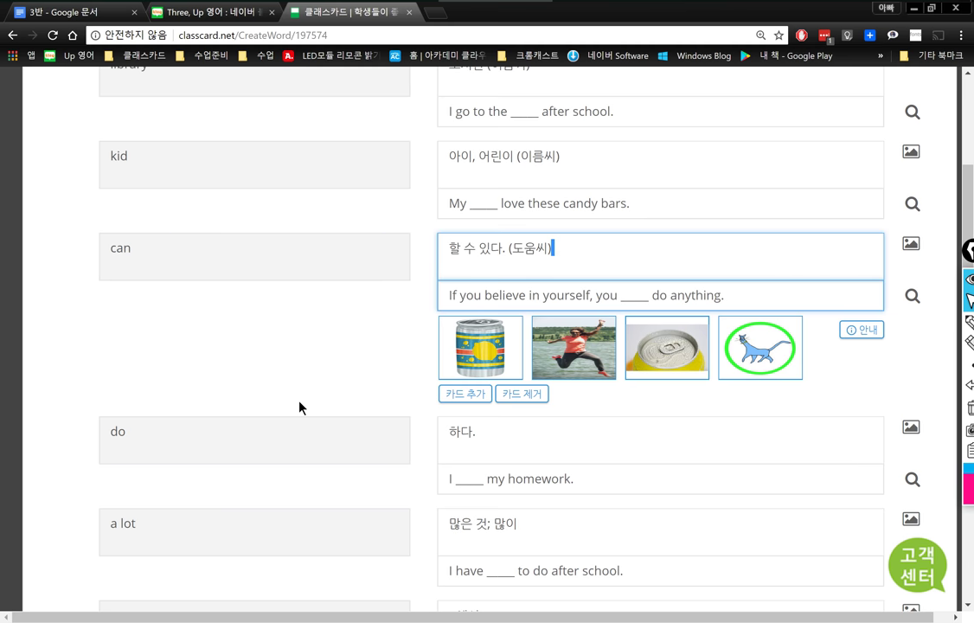
{"action": "key", "text": "shift+Left"}
{"action": "key", "text": "shift+Left"}
{"action": "key", "text": "shift+Left"}
{"action": "key", "text": "shift+Left"}
{"action": "key", "text": "shift+Left"}
{"action": "key", "text": "shift+Left"}
{"action": "key", "text": "shift+Left"}
{"action": "key", "text": "shift+Left"}
{"action": "key", "text": "shift+Left"}
{"action": "key", "text": "shift+Left"}
{"action": "key", "text": "shift+Left"}
{"action": "key", "text": "shift+Left"}
{"action": "key", "text": "shift+Left"}
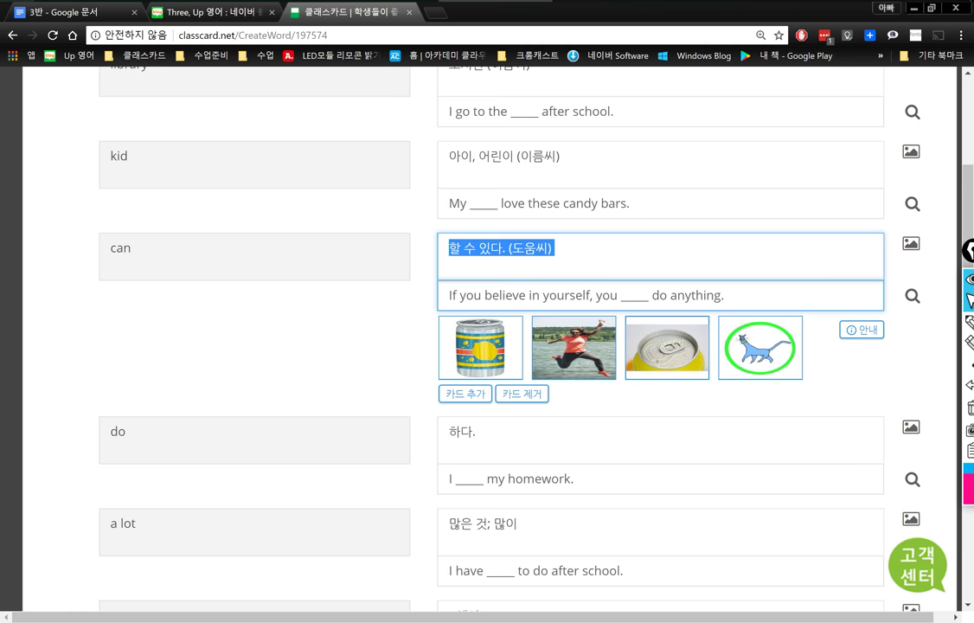
- Launch Word with a new document from the "기본서식" shortcut
{"action": "scroll", "coordinate": [485, 390], "scroll_direction": "down", "scroll_amount": 1}
{"action": "key", "text": "super"}
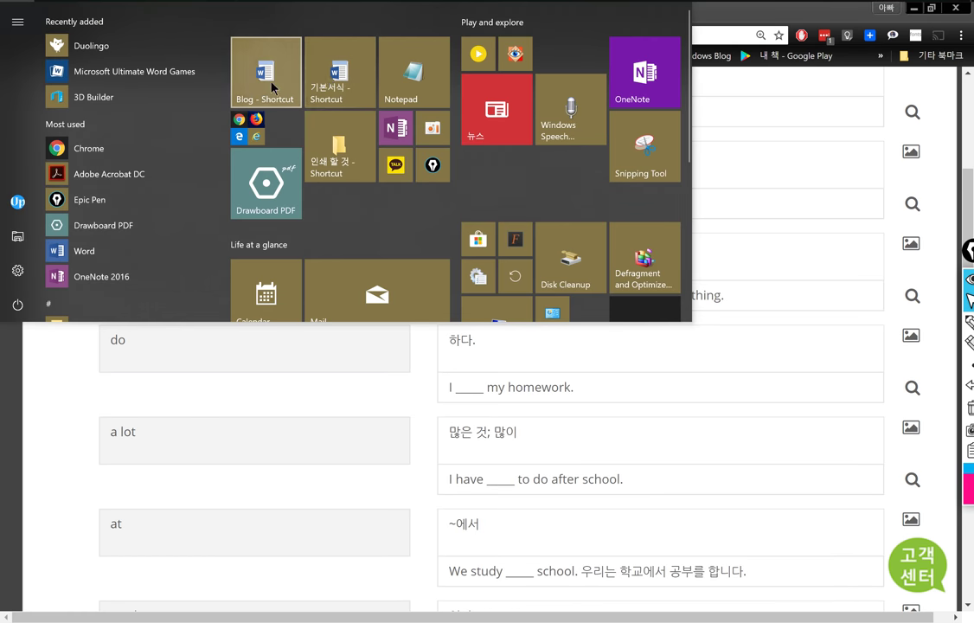
{"action": "left_click", "coordinate": [341, 83]}
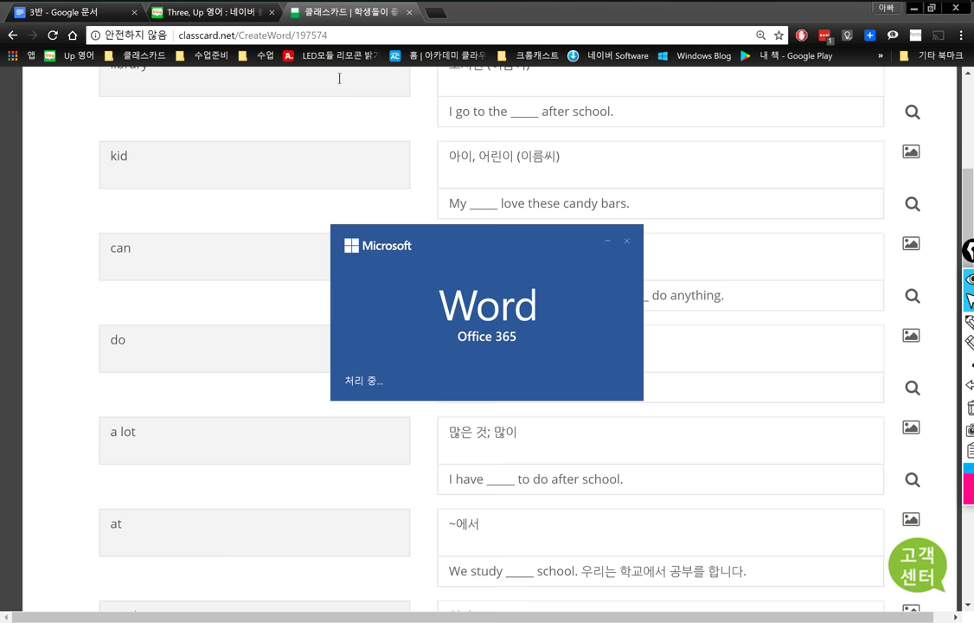
- Try the word "will" behind the English term can, then remove it
{"action": "left_click", "coordinate": [159, 254]}
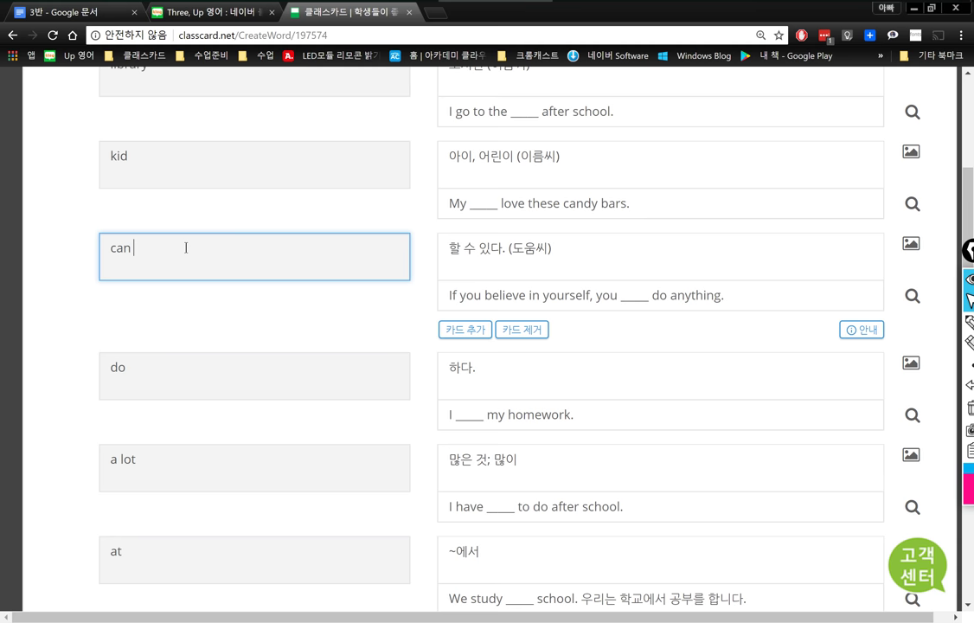
{"action": "type", "text": "will"}
{"action": "key", "text": "BackSpace"}
{"action": "key", "text": "BackSpace"}
{"action": "key", "text": "BackSpace"}
{"action": "key", "text": "BackSpace"}
{"action": "key", "text": "BackSpace"}
- Switch to the blank Word document and write "I will" on its first line
{"action": "key", "text": "alt+Tab"}
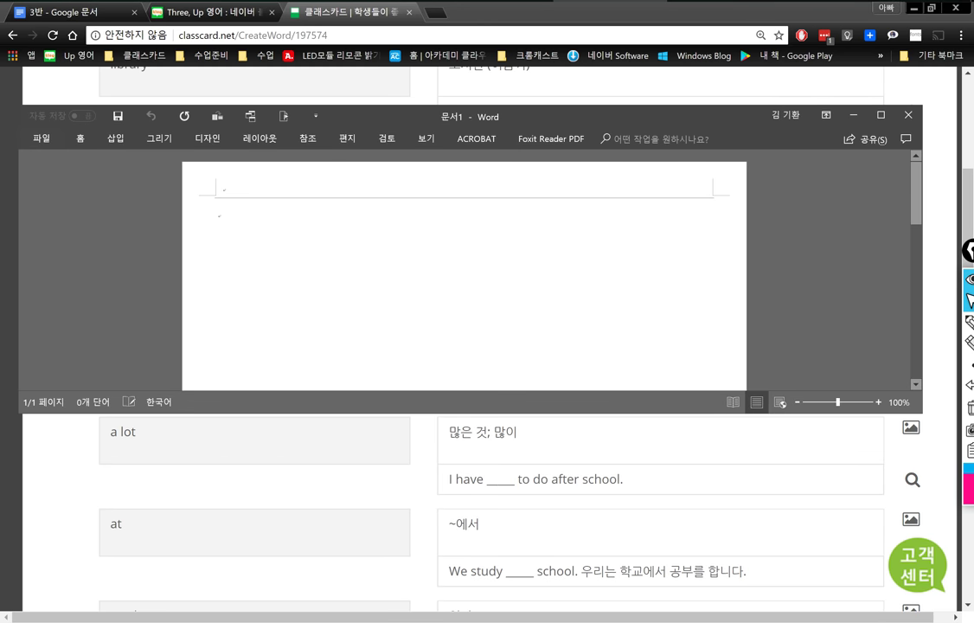
{"action": "type", "text": "will"}
{"action": "scroll", "coordinate": [143, 221], "scroll_direction": "up", "scroll_amount": 10, "text": "ctrl"}
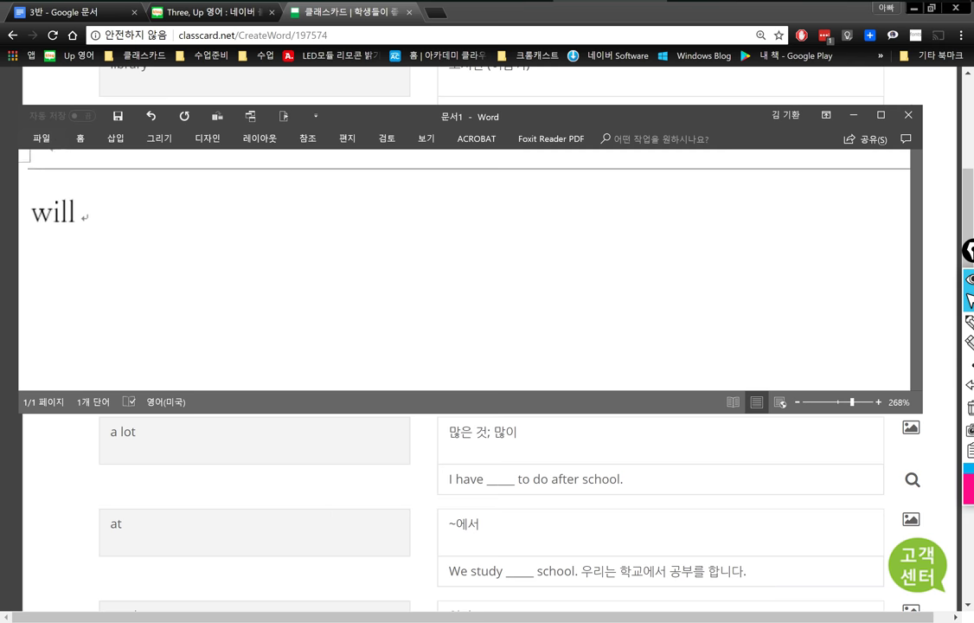
{"action": "left_click", "coordinate": [105, 217]}
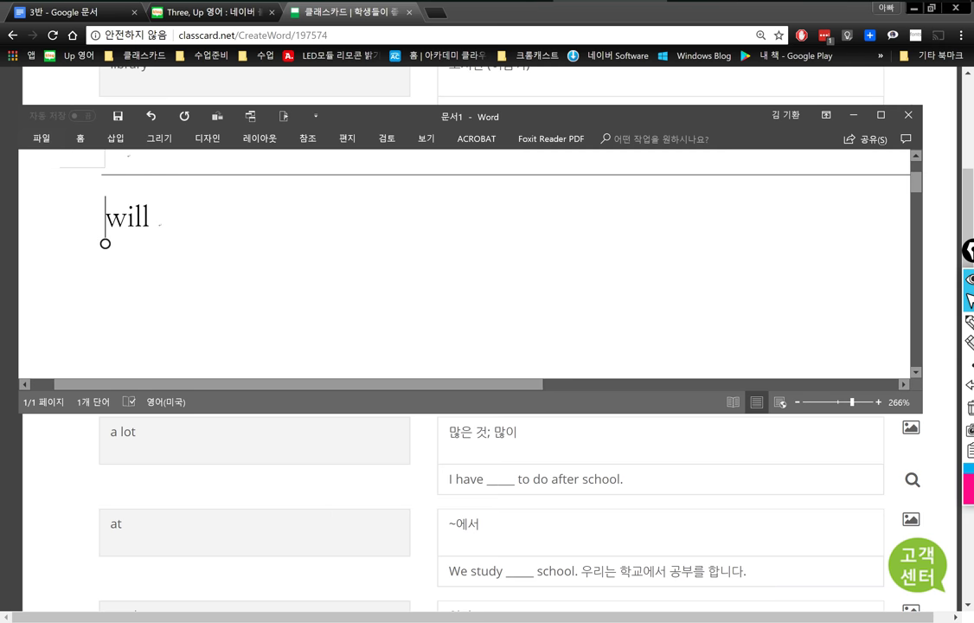
{"action": "type", "text": "I"}
{"action": "key", "text": "Right"}
{"action": "key", "text": "Right"}
{"action": "key", "text": "Right"}
{"action": "key", "text": "Right"}
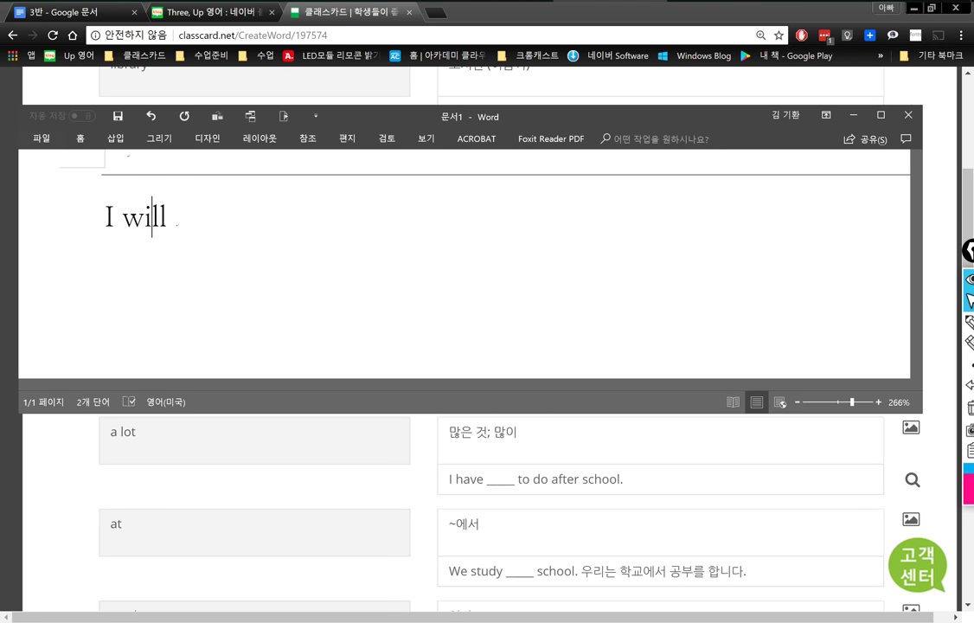
- Extend the first line of the document so it reads "I will my homework."
{"action": "type", "text": "my hou"}
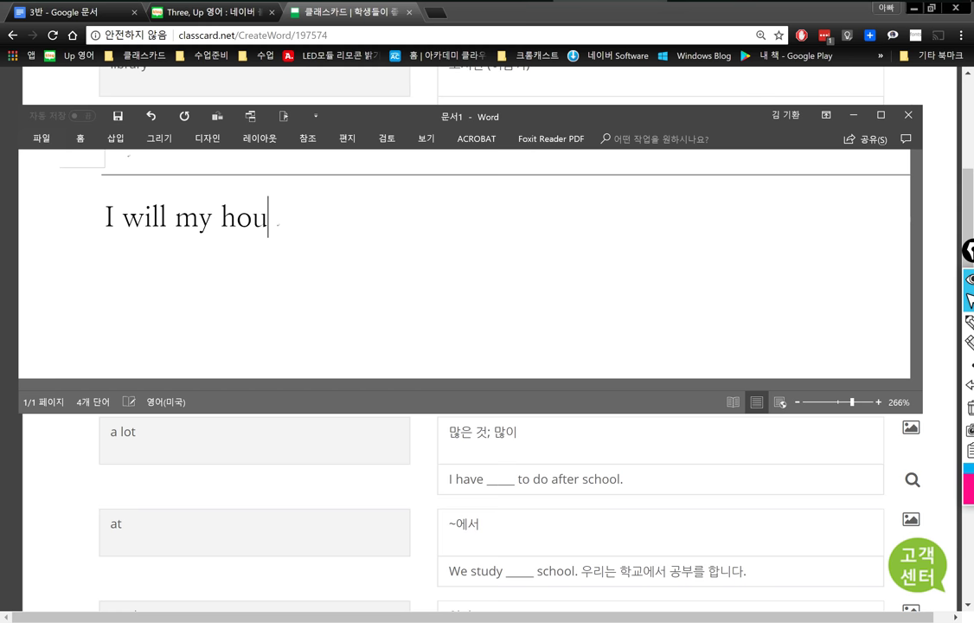
{"action": "key", "text": "BackSpace"}
{"action": "type", "text": "me"}
{"action": "type", "text": "work."}
- Insert the verb "do" before "my" in the first sentence and highlight it
{"action": "key", "text": "Left"}
{"action": "key", "text": "Left"}
{"action": "key", "text": "Left"}
{"action": "key", "text": "Left"}
{"action": "key", "text": "Left"}
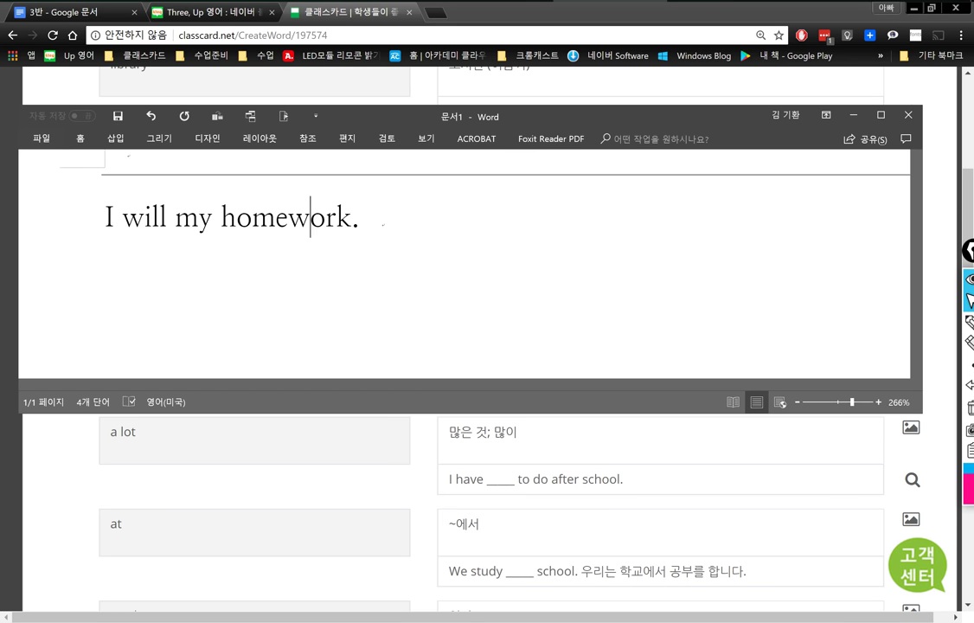
{"action": "key", "text": "Left"}
{"action": "key", "text": "Left"}
{"action": "key", "text": "Left"}
{"action": "key", "text": "Left"}
{"action": "key", "text": "Left"}
{"action": "key", "text": "Left"}
{"action": "key", "text": "Left"}
{"action": "key", "text": "Left"}
{"action": "key", "text": "Left"}
{"action": "key", "text": "Left"}
{"action": "key", "text": "Right"}
{"action": "type", "text": "do"}
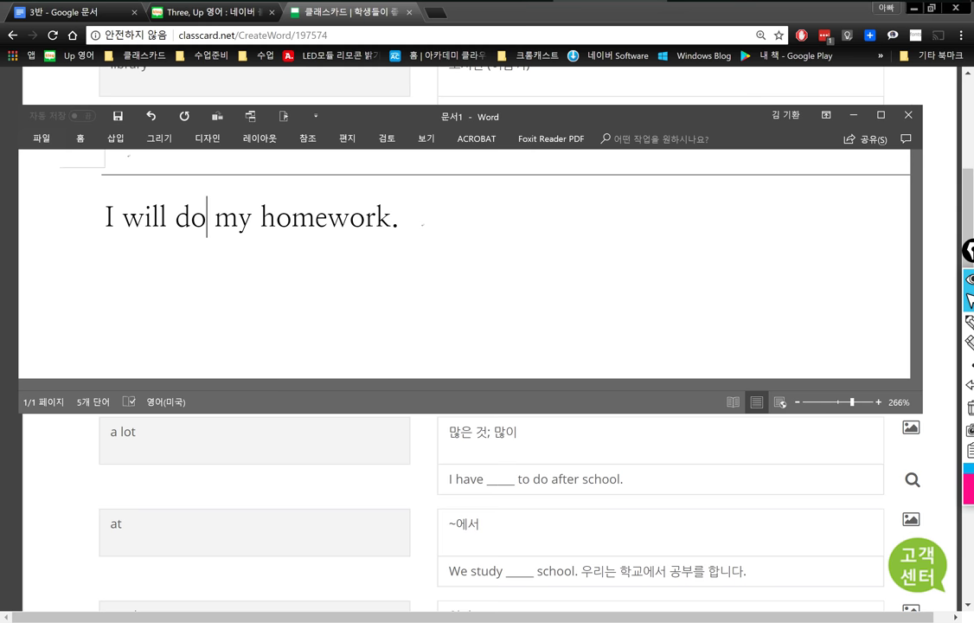
{"action": "key", "text": "shift+Left"}
{"action": "key", "text": "shift+Left"}
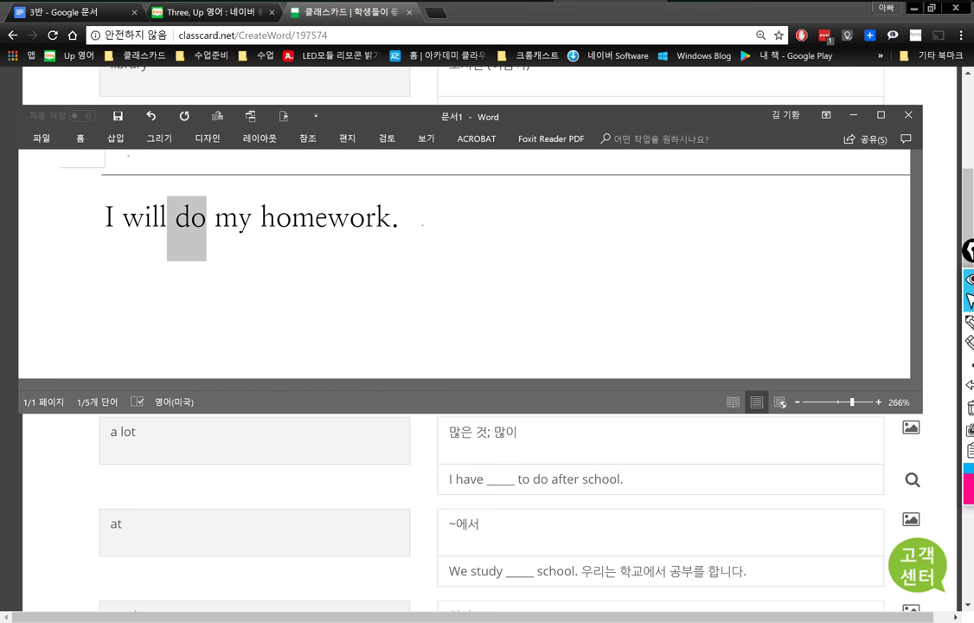
- Try the Korean sentence "나는 선생님이다." on a new second line, then remove it
{"action": "left_click", "coordinate": [412, 216]}
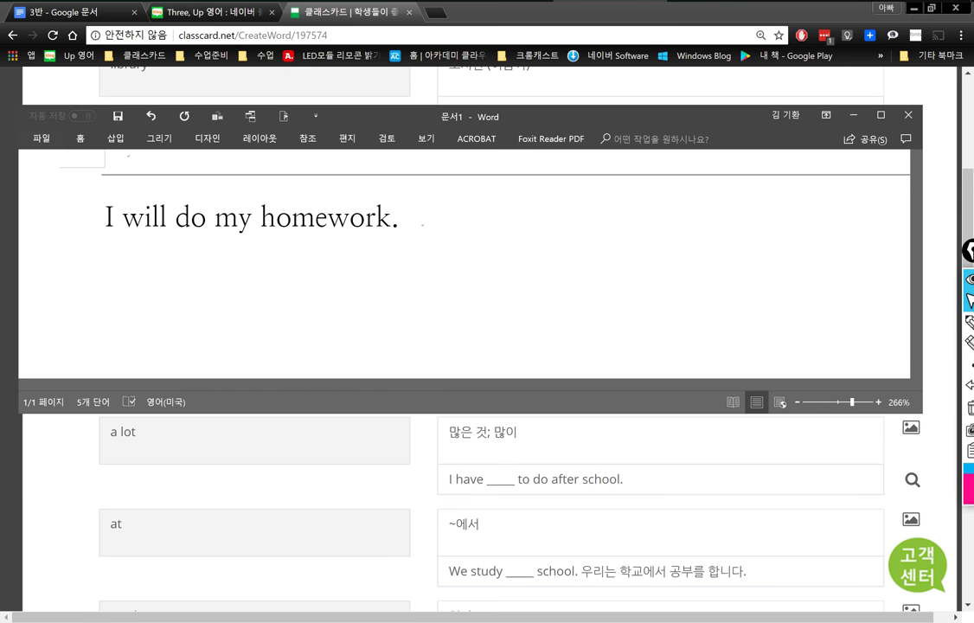
{"action": "key", "text": "Return"}
{"action": "type", "text": "나는 선생님이다"}
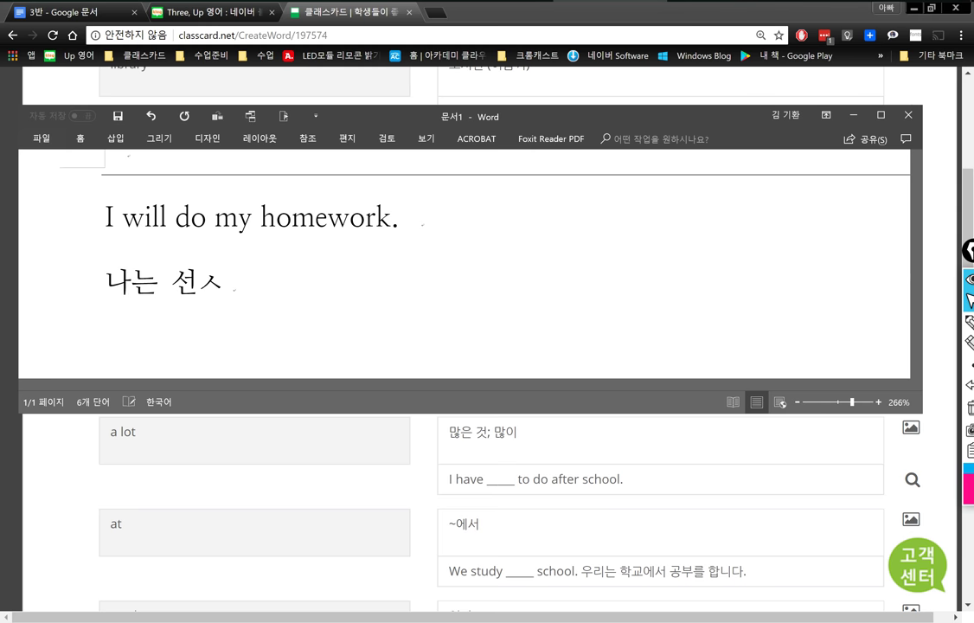
{"action": "type", "text": "."}
{"action": "key", "text": "BackSpace"}
{"action": "key", "text": "BackSpace"}
{"action": "key", "text": "BackSpace"}
{"action": "key", "text": "BackSpace"}
{"action": "key", "text": "BackSpace"}
{"action": "key", "text": "BackSpace"}
{"action": "key", "text": "BackSpace"}
{"action": "key", "text": "BackSpace"}
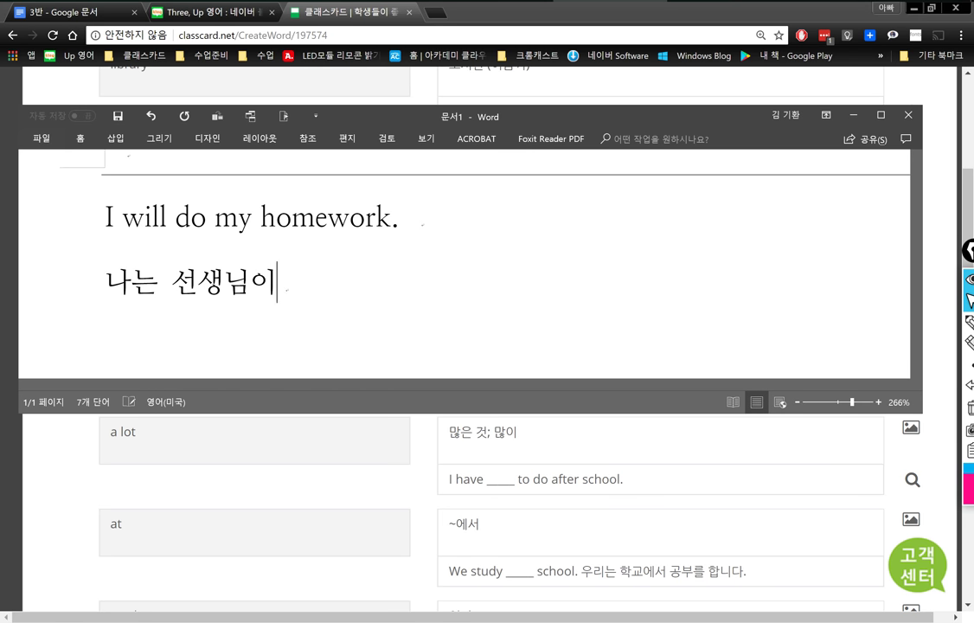
{"action": "key", "text": "BackSpace"}
{"action": "key", "text": "BackSpace"}
- Write "나는 숙제를 한다. I do homework." on the second line and start a new line
{"action": "type", "text": "나느"}
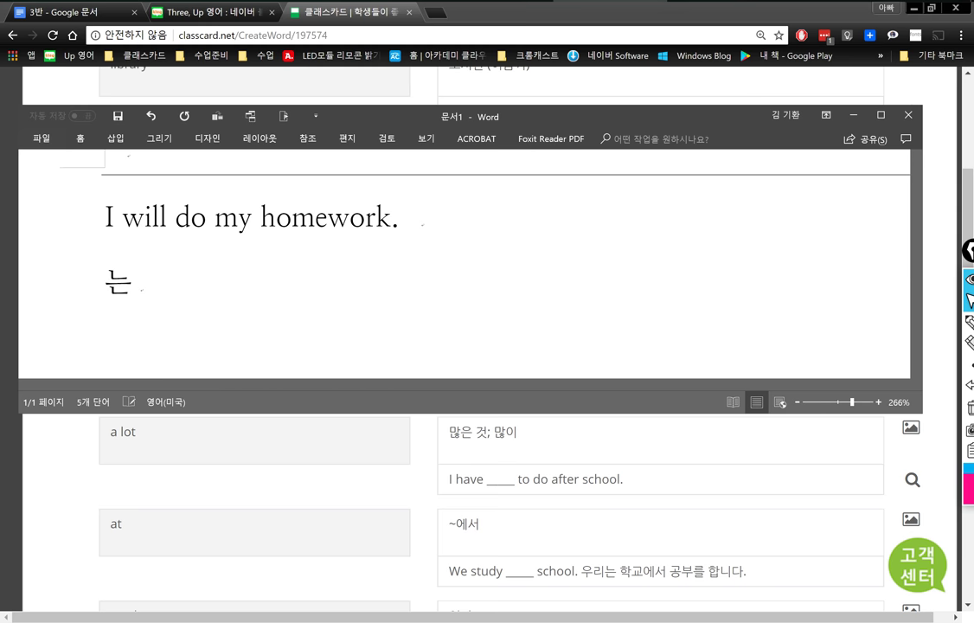
{"action": "type", "text": "ㄴ 숯"}
{"action": "key", "text": "BackSpace"}
{"action": "type", "text": "ㄱ제를 한다. "}
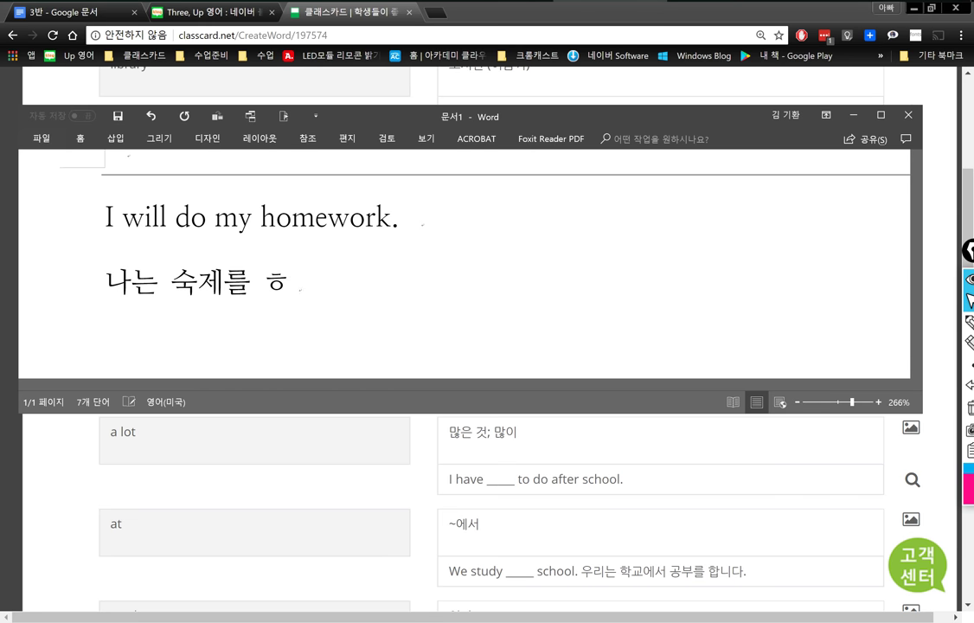
{"action": "type", "text": "I"}
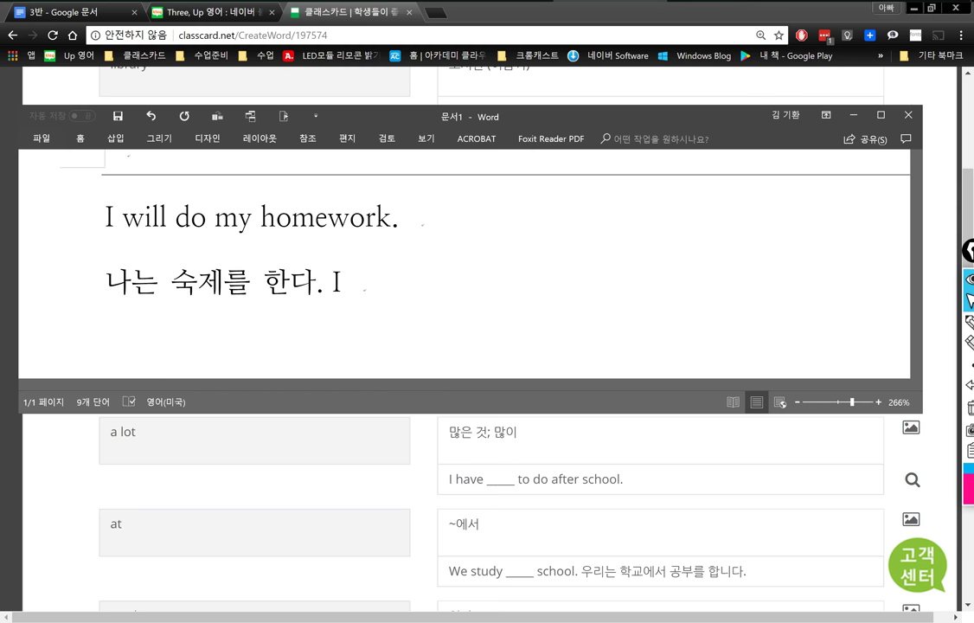
{"action": "type", "text": "do ho"}
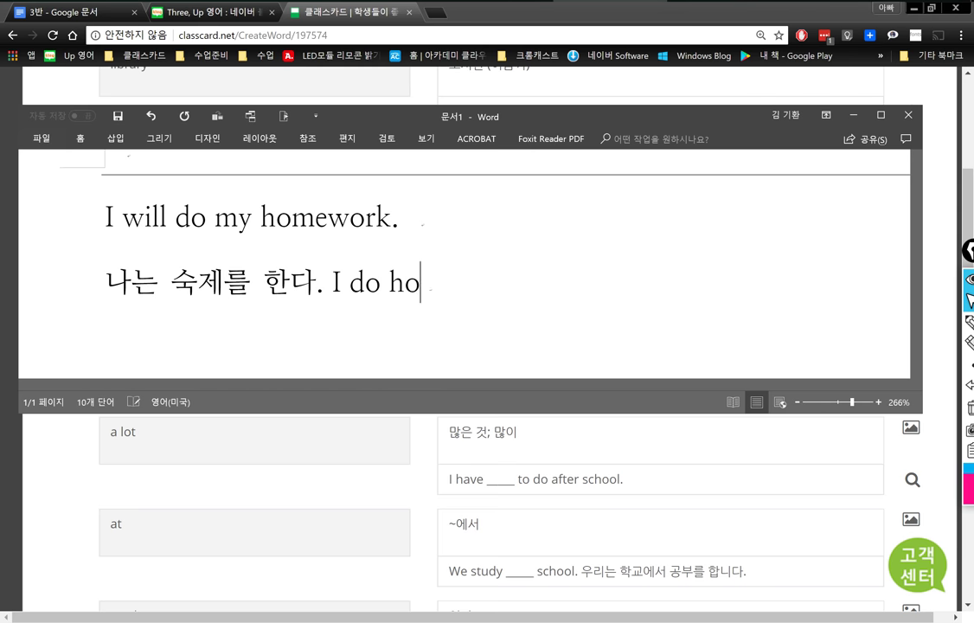
{"action": "type", "text": "mework."}
{"action": "key", "text": "Return"}
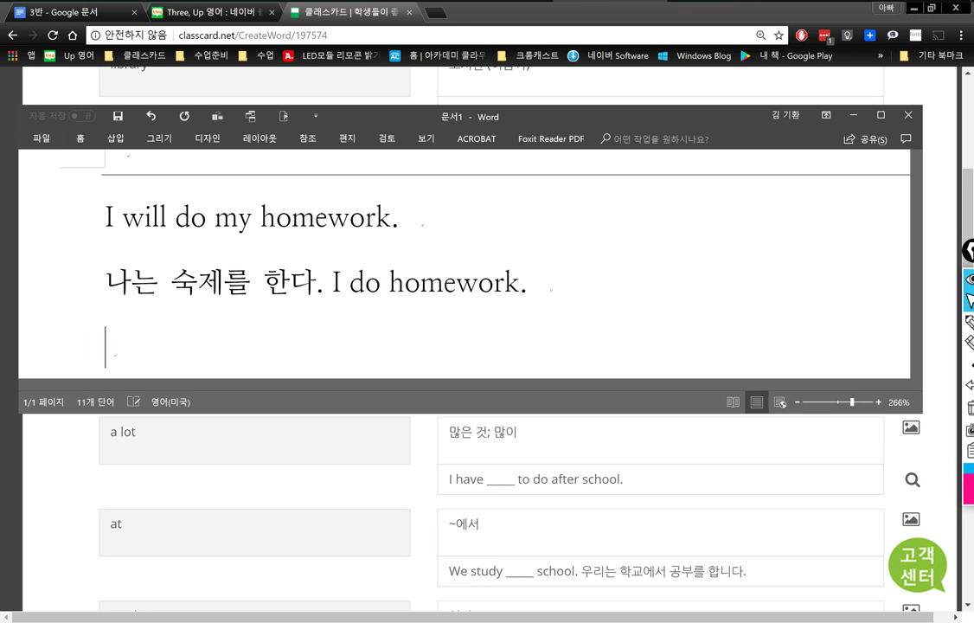
- Write "나는 숙제를 할 것이다. I will homework." on the third line
{"action": "type", "text": "나는 숙제를 할 것이"}
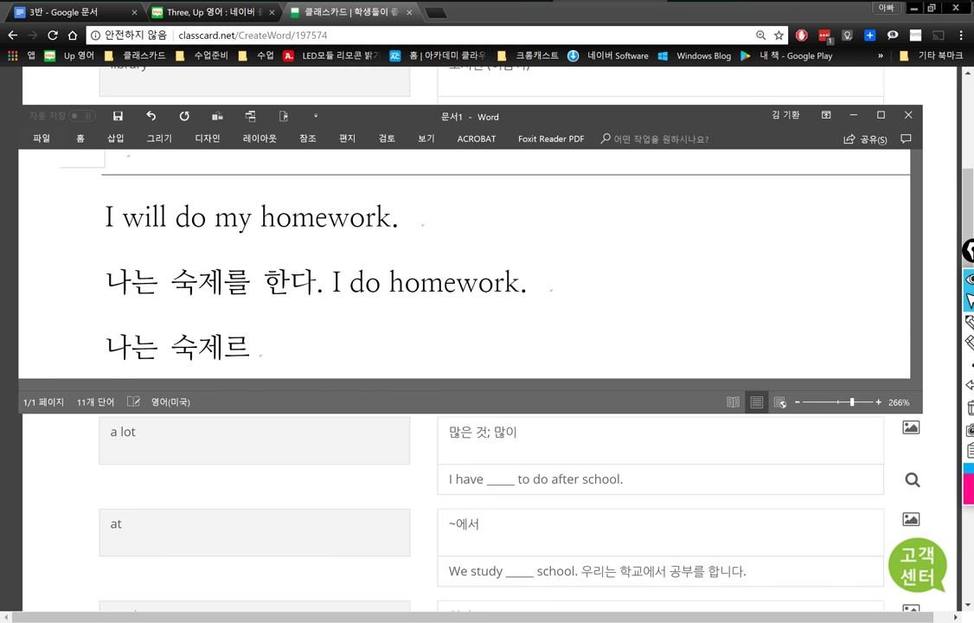
{"action": "type", "text": "다. "}
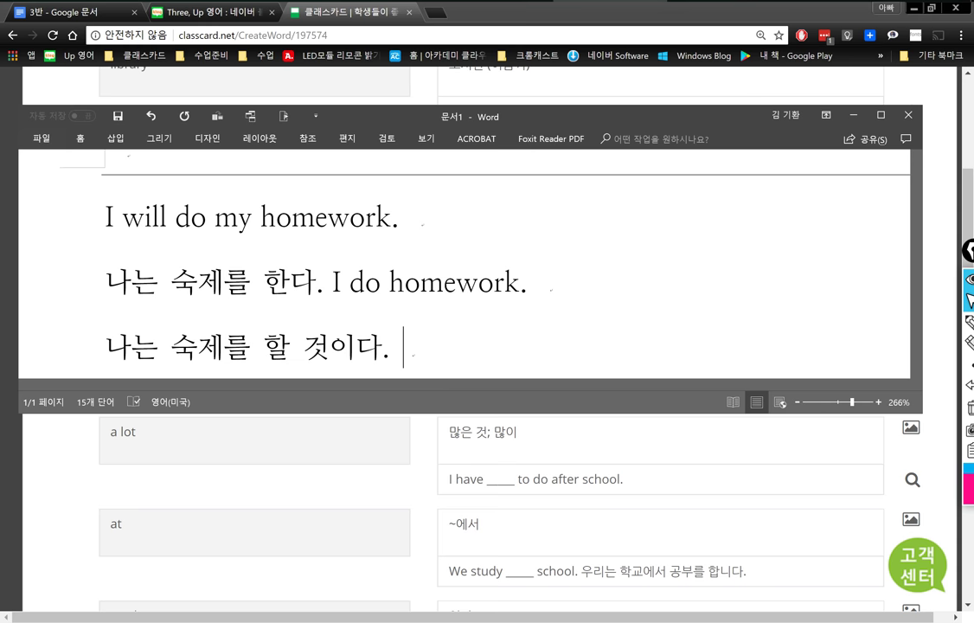
{"action": "type", "text": "I will m"}
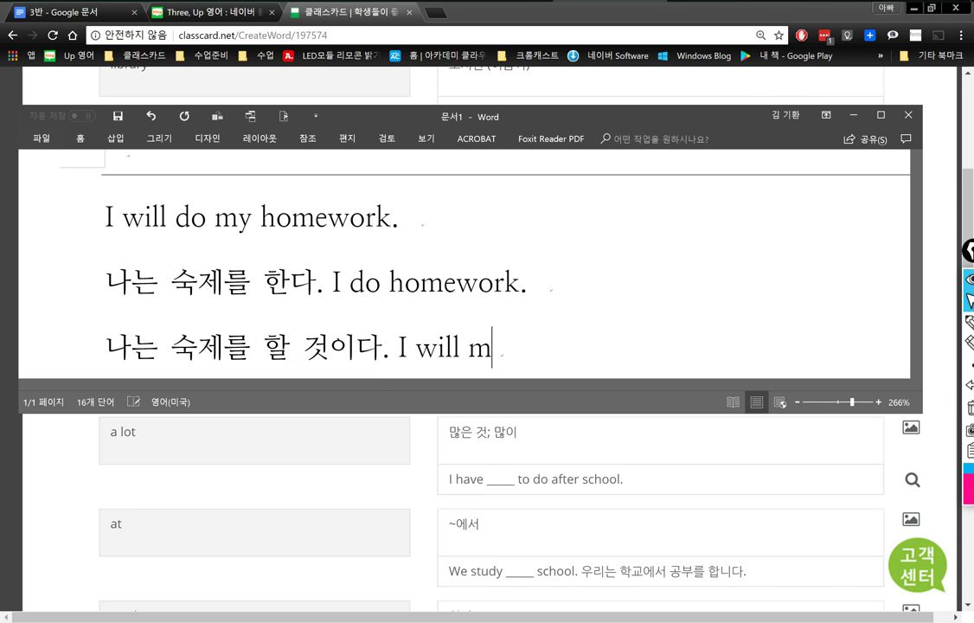
{"action": "key", "text": "BackSpace"}
{"action": "type", "text": "homework."}
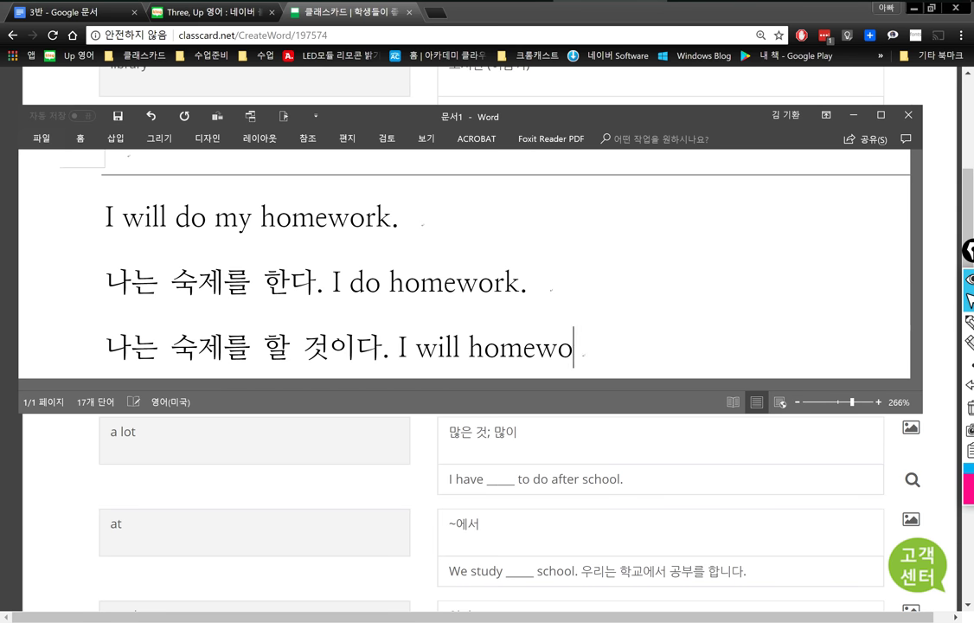
- Highlight "will" in the third line's English sentence and insert "do" after it
{"action": "key", "text": "Left"}
{"action": "key", "text": "Left"}
{"action": "key", "text": "Left"}
{"action": "key", "text": "Left"}
{"action": "key", "text": "Left"}
{"action": "key", "text": "Left"}
{"action": "key", "text": "Left"}
{"action": "key", "text": "Left"}
{"action": "key", "text": "Left"}
{"action": "key", "text": "Left"}
{"action": "key", "text": "Left"}
{"action": "key", "text": "Left"}
{"action": "key", "text": "Left"}
{"action": "key", "text": "Left"}
{"action": "key", "text": "Left"}
{"action": "key", "text": "shift+Right"}
{"action": "key", "text": "shift+Right"}
{"action": "key", "text": "shift+Right"}
{"action": "key", "text": "shift+Right"}
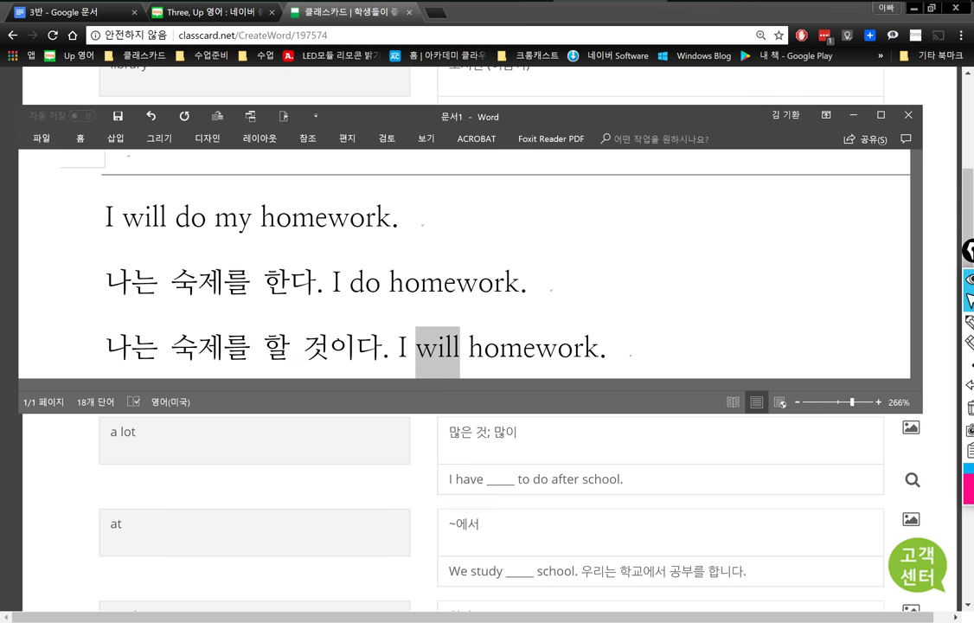
{"action": "key", "text": "Right"}
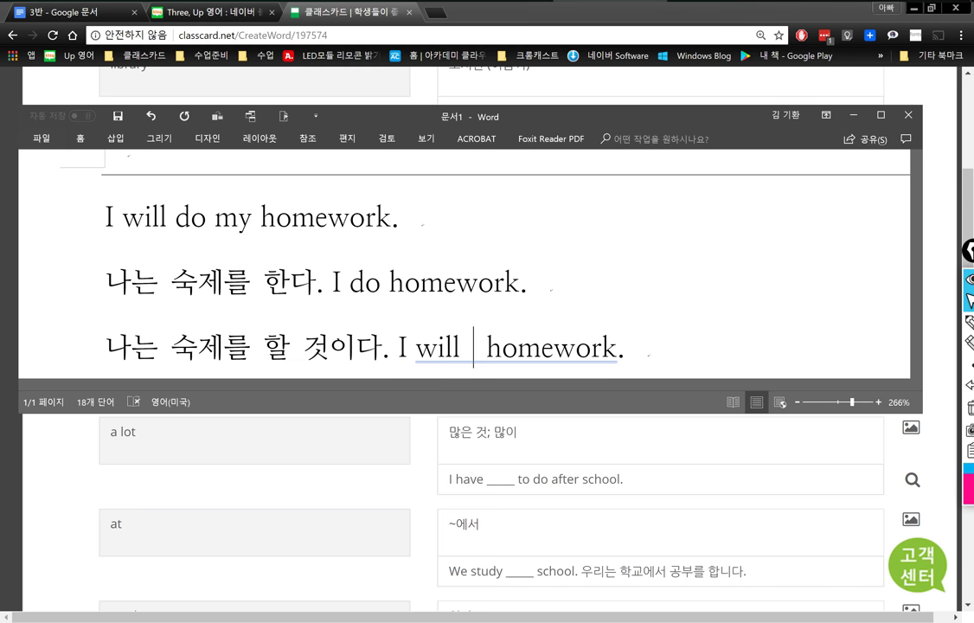
{"action": "type", "text": "do"}
- Highlight the words "will do" in the third line's English sentence
{"action": "key", "text": "Left"}
{"action": "key", "text": "Left"}
{"action": "key", "text": "Left"}
{"action": "key", "text": "Left"}
{"action": "key", "text": "Left"}
{"action": "key", "text": "Left"}
{"action": "key", "text": "Left"}
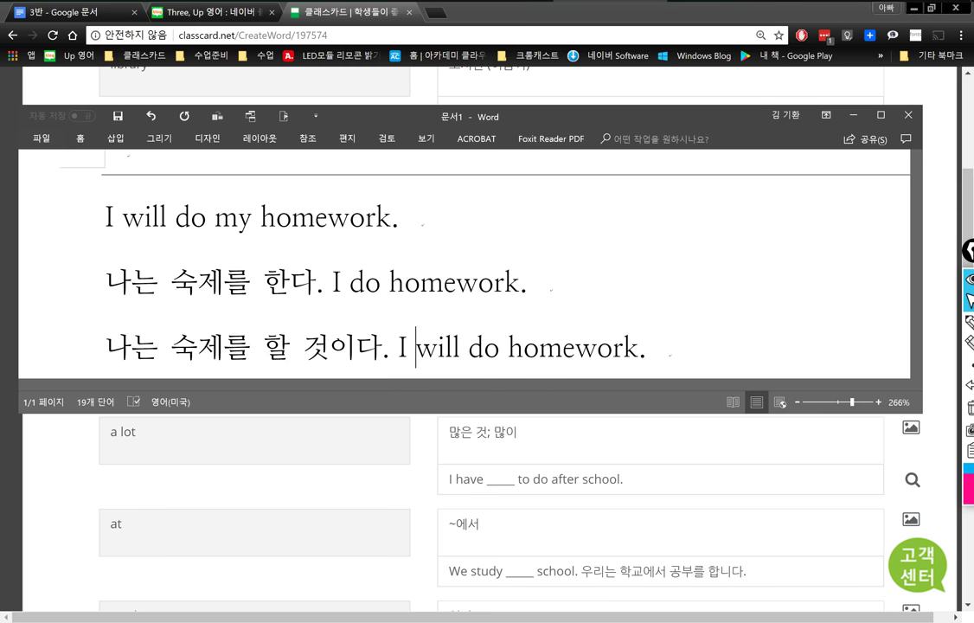
{"action": "key", "text": "shift+Right"}
{"action": "key", "text": "shift+Right"}
{"action": "key", "text": "shift+Right"}
{"action": "key", "text": "shift+Right"}
{"action": "key", "text": "shift+Right"}
{"action": "key", "text": "shift+Right"}
{"action": "key", "text": "shift+Right"}
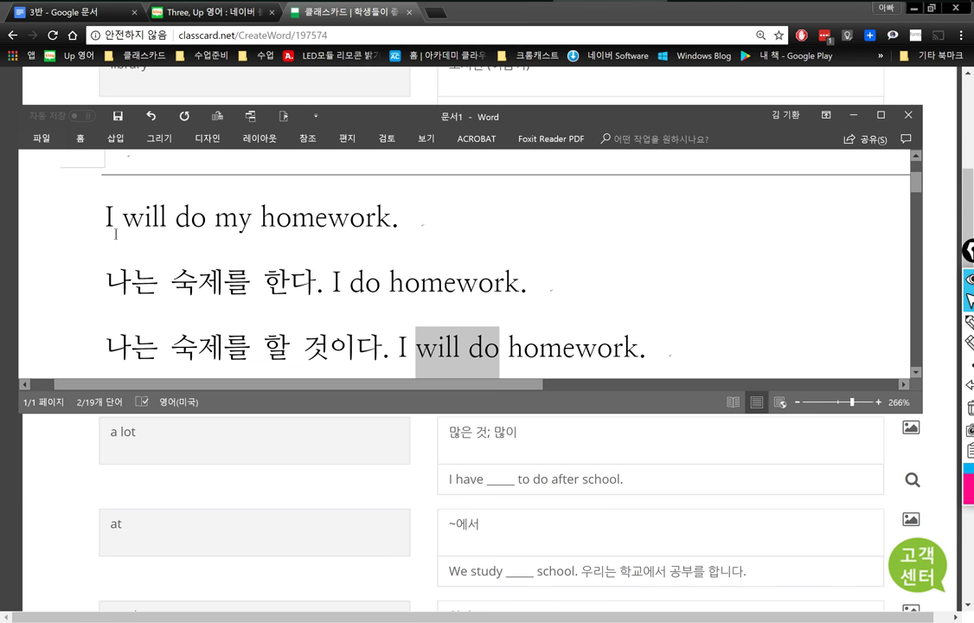
- Switch back to the Classcard word set and add "(하다씨)" after the Korean meaning of "do"
{"action": "left_click", "coordinate": [333, 28]}
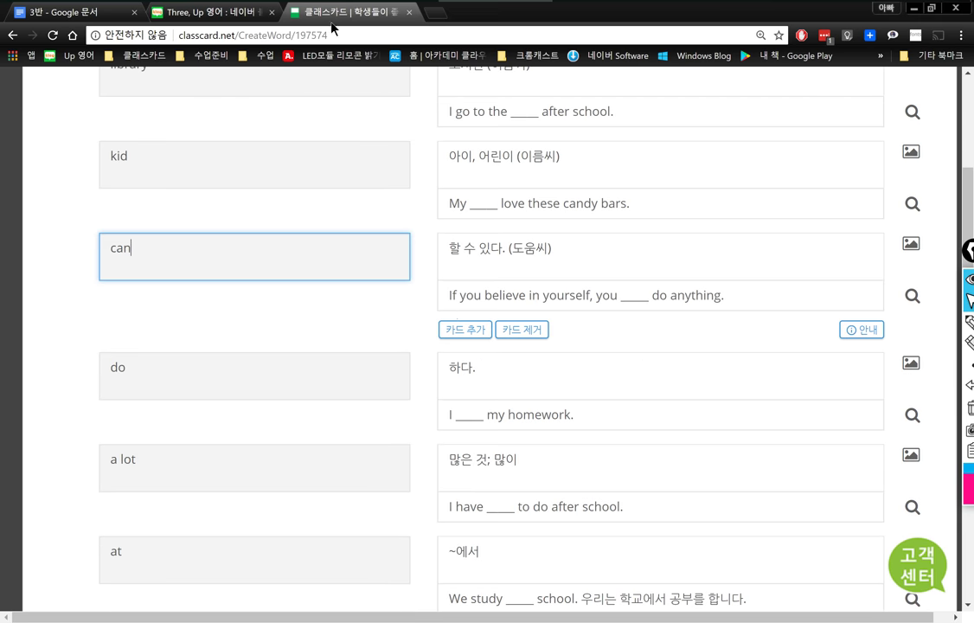
{"action": "left_click", "coordinate": [521, 374]}
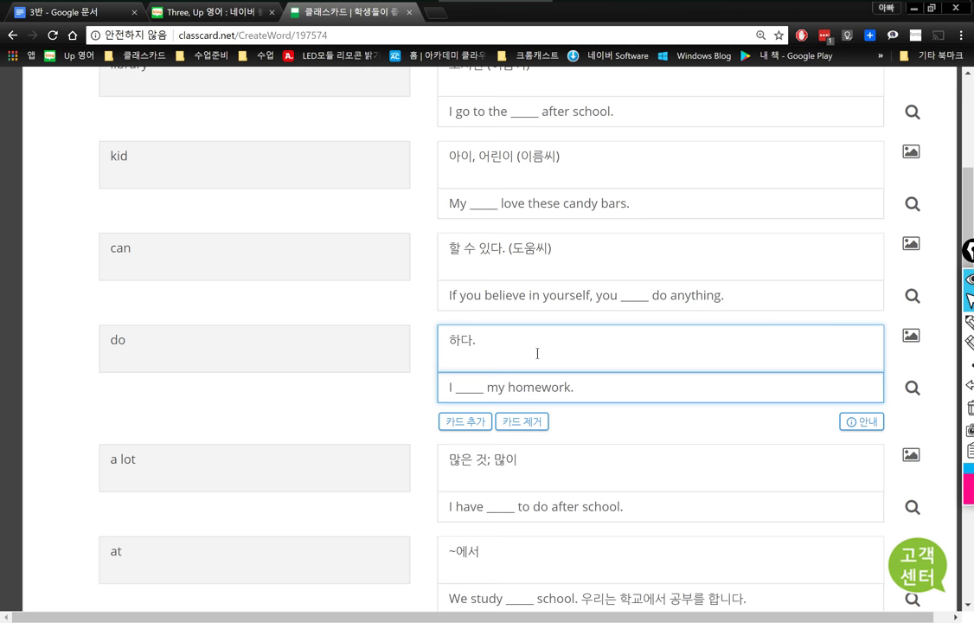
{"action": "type", "text": "(하다씨)"}
- Insert "(이름씨)" after "많은 것" in the Korean meaning of "a lot"
{"action": "key", "text": "Tab"}
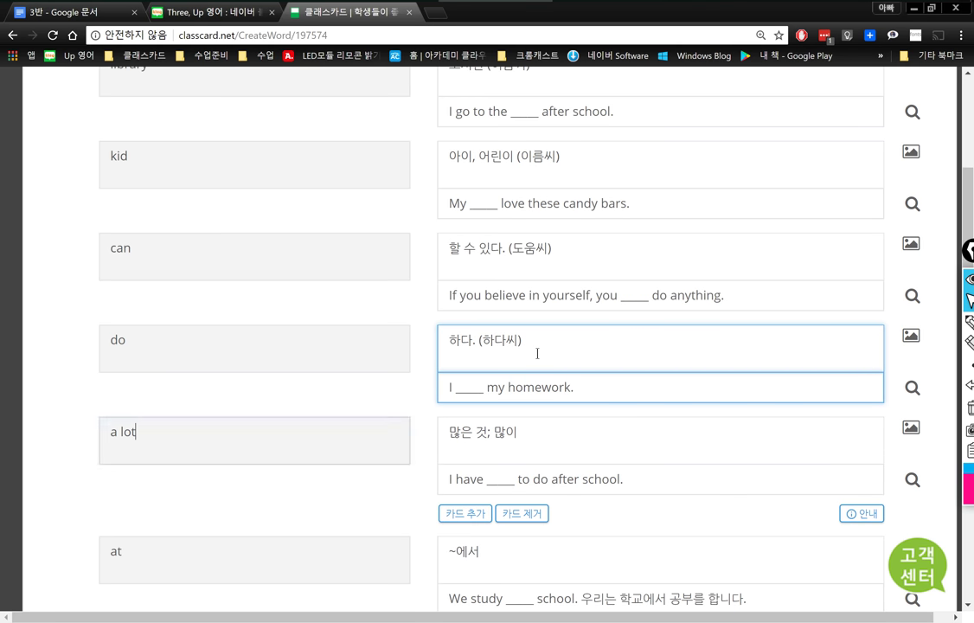
{"action": "key", "text": "Tab"}
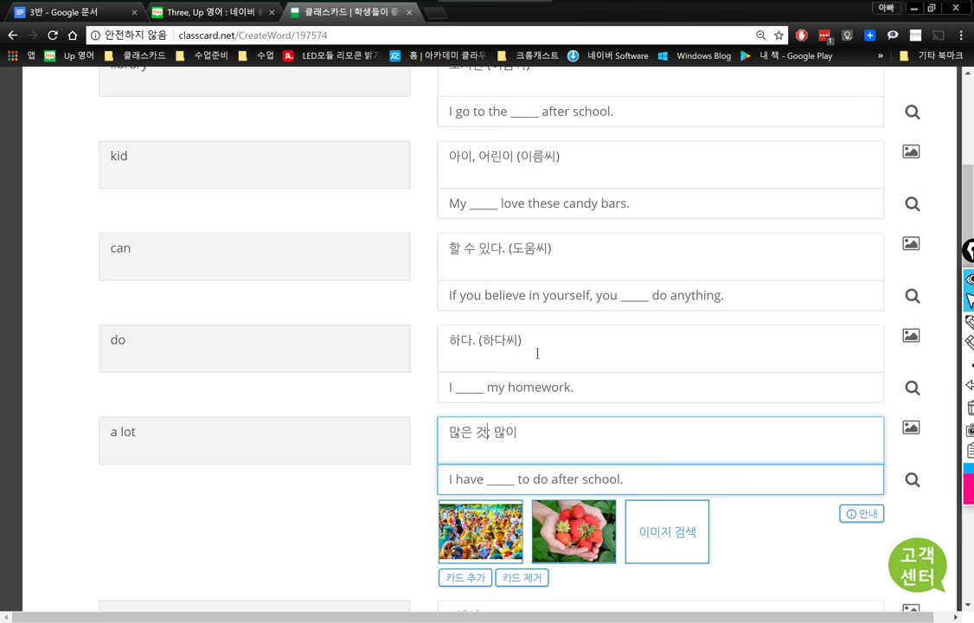
{"action": "key", "text": "Left"}
{"action": "key", "text": "Left"}
{"action": "key", "text": "Left"}
{"action": "key", "text": "Left"}
{"action": "type", "text": "("}
{"action": "type", "text": "이름씨)"}
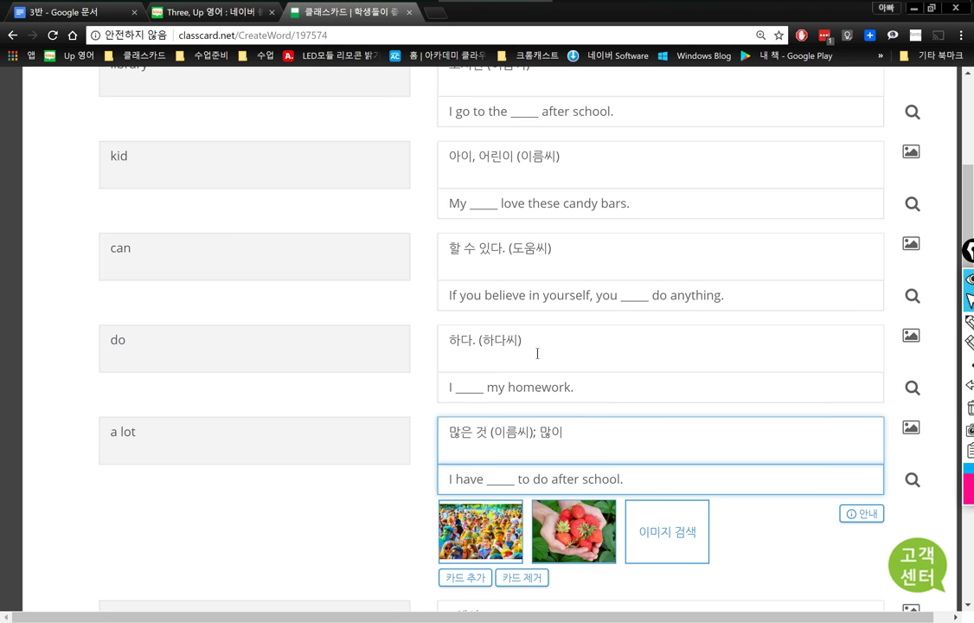
- Add "(어찌씨)" after "많이" in the Korean meaning of "a lot"
{"action": "key", "text": "Left"}
{"action": "key", "text": "Left"}
{"action": "key", "text": "Left"}
{"action": "key", "text": "Left"}
{"action": "type", "text": "("}
{"action": "type", "text": "어찌씨)"}
- Add the part-of-speech note "(앞잽이씨)" after the Korean meaning of "at"
{"action": "scroll", "coordinate": [537, 351], "scroll_direction": "down", "scroll_amount": 3}
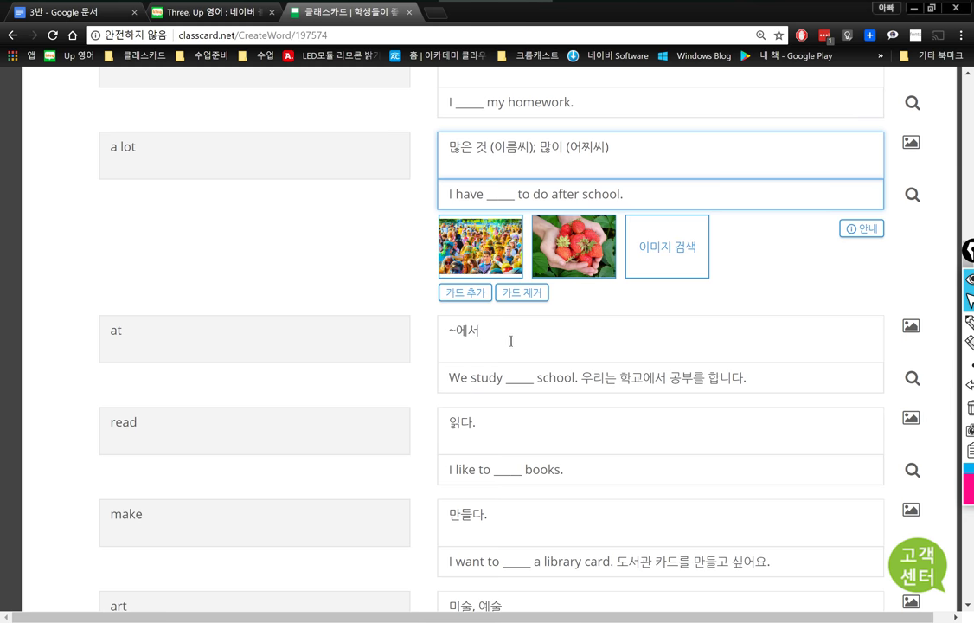
{"action": "left_click", "coordinate": [511, 341]}
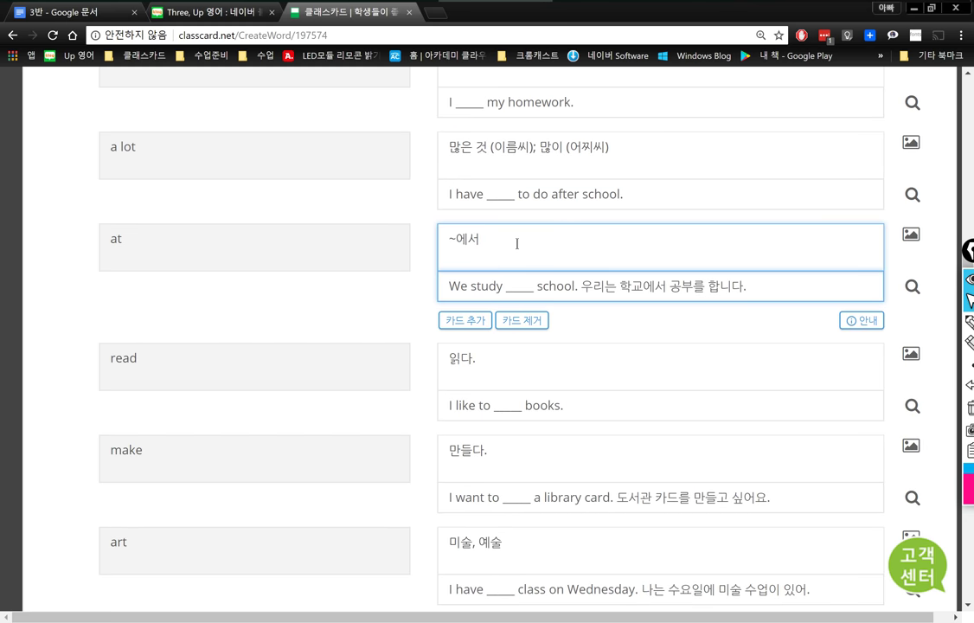
{"action": "type", "text": "(아"}
{"action": "type", "text": "ㅍ잽에씨"}
{"action": "type", "text": ")"}
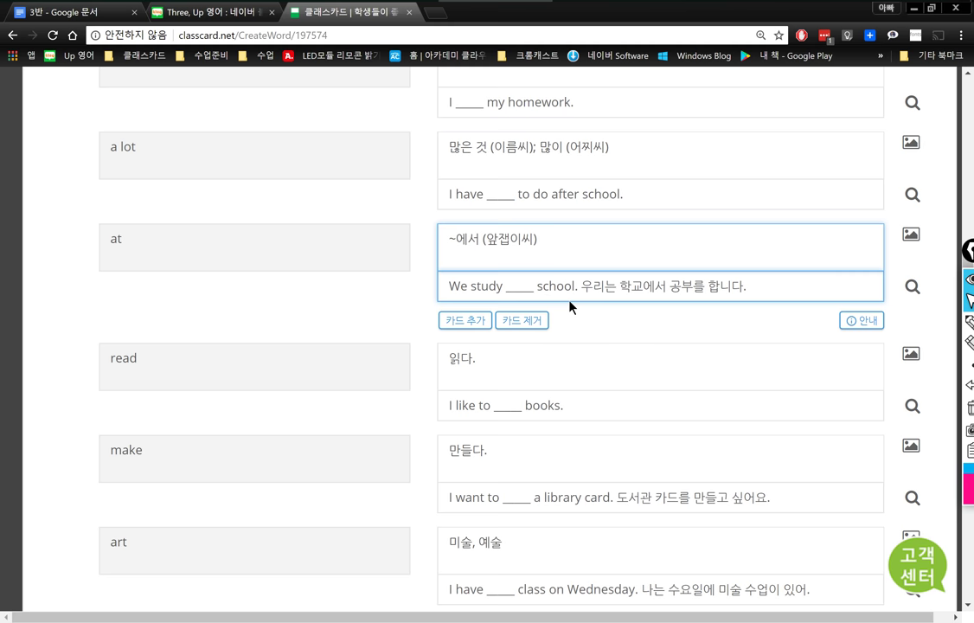
- Highlight "{at} school" in the example sentence of the "at" card
{"action": "left_click", "coordinate": [514, 285]}
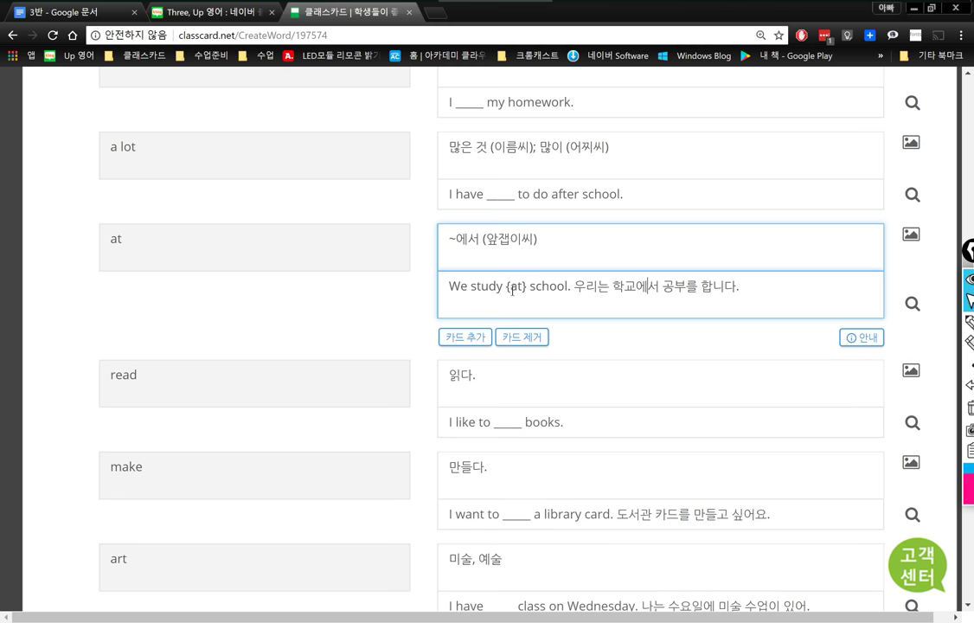
{"action": "left_click_drag", "start_coordinate": [506, 286], "coordinate": [569, 286]}
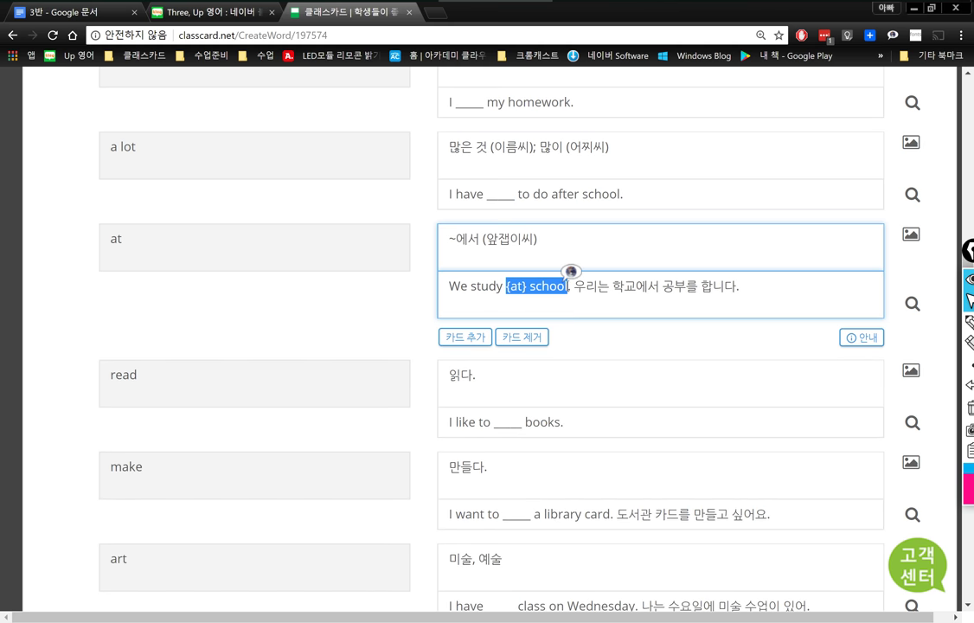
{"action": "left_click", "coordinate": [541, 287]}
{"action": "left_click_drag", "start_coordinate": [506, 285], "coordinate": [567, 285]}
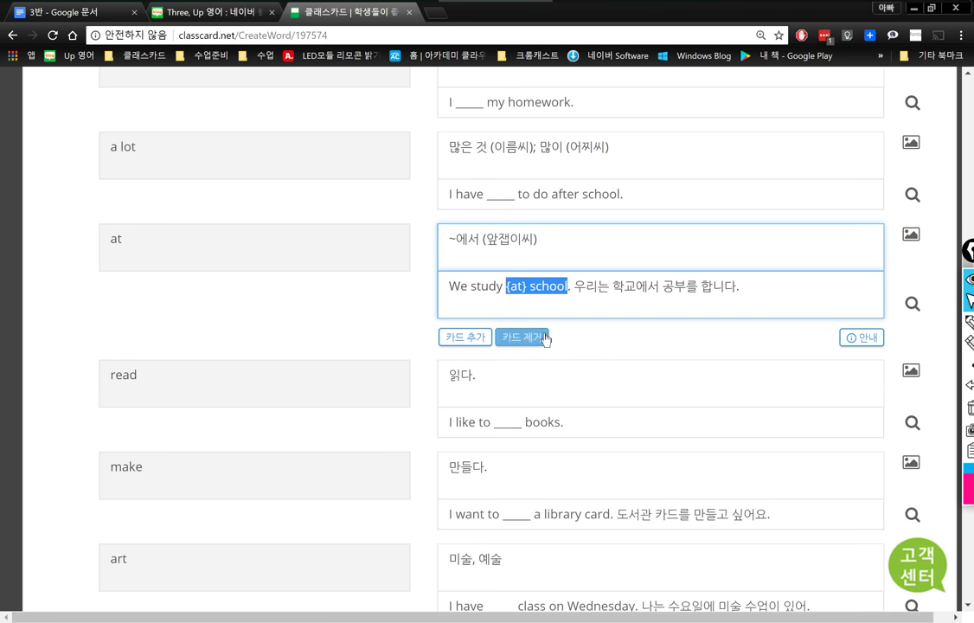
- Switch to the Word document and replace all of its text with "the room"
{"action": "key", "text": "alt+Tab"}
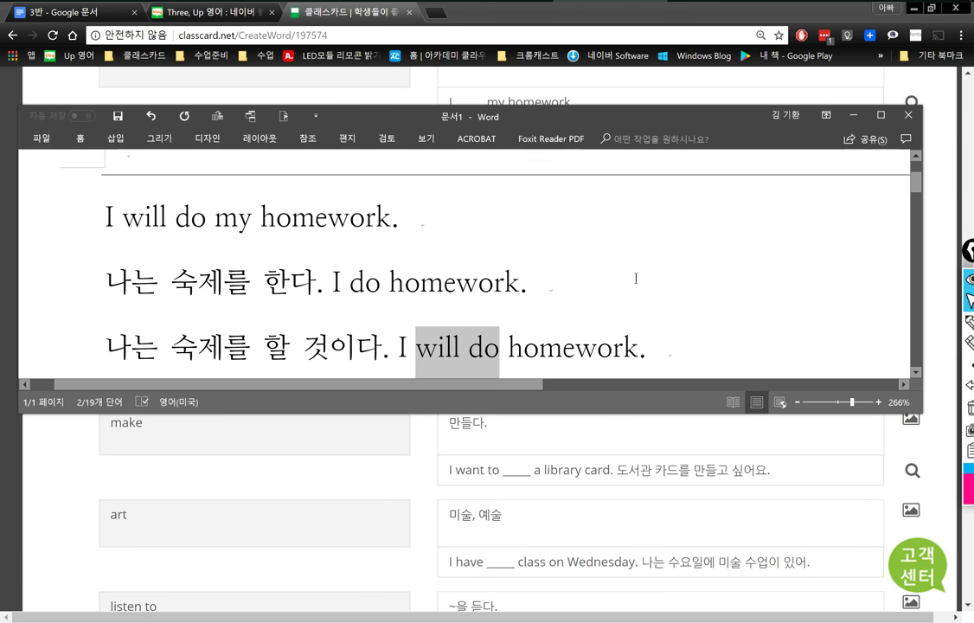
{"action": "key", "text": "ctrl+a"}
{"action": "key", "text": "Delete"}
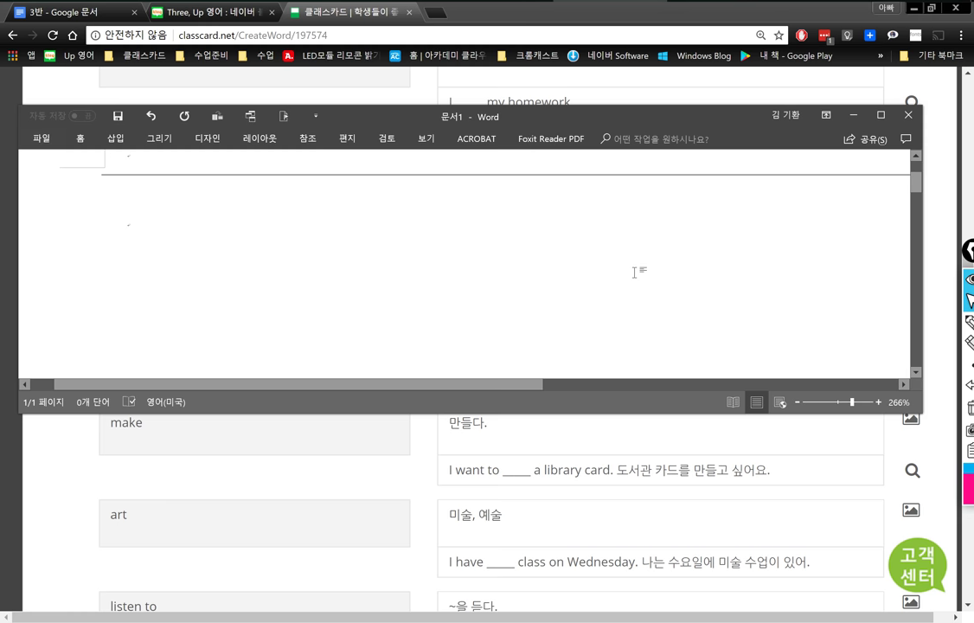
{"action": "type", "text": "the room"}
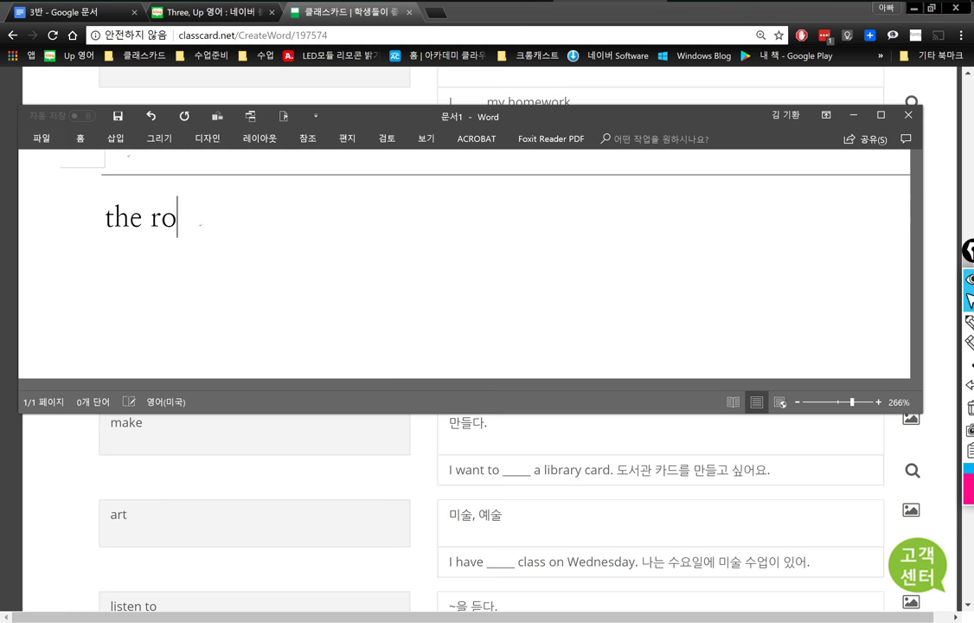
- Insert "in" before "the room" so the line reads "in the room"
{"action": "key", "text": "Left"}
{"action": "key", "text": "Left"}
{"action": "key", "text": "Left"}
{"action": "key", "text": "Left"}
{"action": "key", "text": "Left"}
{"action": "key", "text": "Left"}
{"action": "key", "text": "Left"}
{"action": "key", "text": "Left"}
{"action": "type", "text": "in"}
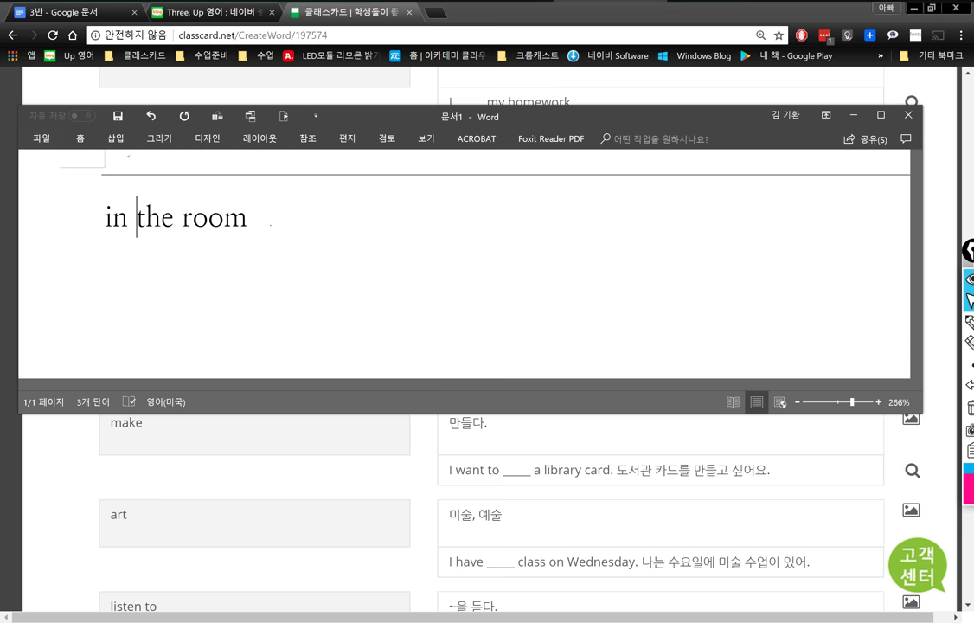
- Highlight the whole phrase "in the room" in the Word document
{"action": "key", "text": "Left"}
{"action": "key", "text": "Left"}
{"action": "key", "text": "Left"}
{"action": "key", "text": "Right"}
{"action": "key", "text": "Right"}
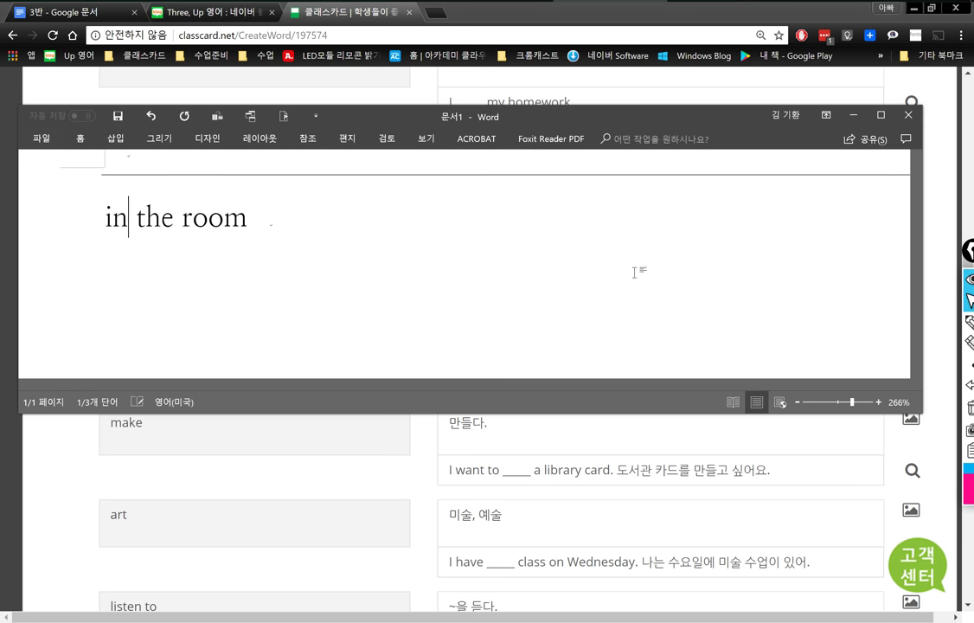
{"action": "key", "text": "Right"}
{"action": "key", "text": "shift+Right"}
{"action": "key", "text": "ctrl+shift+Right"}
{"action": "key", "text": "ctrl+shift+Right"}
{"action": "key", "text": "Left"}
{"action": "key", "text": "Left"}
{"action": "key", "text": "Left"}
{"action": "key", "text": "Left"}
{"action": "key", "text": "shift+Right"}
{"action": "key", "text": "ctrl+shift+Right"}
{"action": "key", "text": "ctrl+shift+Right"}
{"action": "key", "text": "ctrl+shift+Right"}
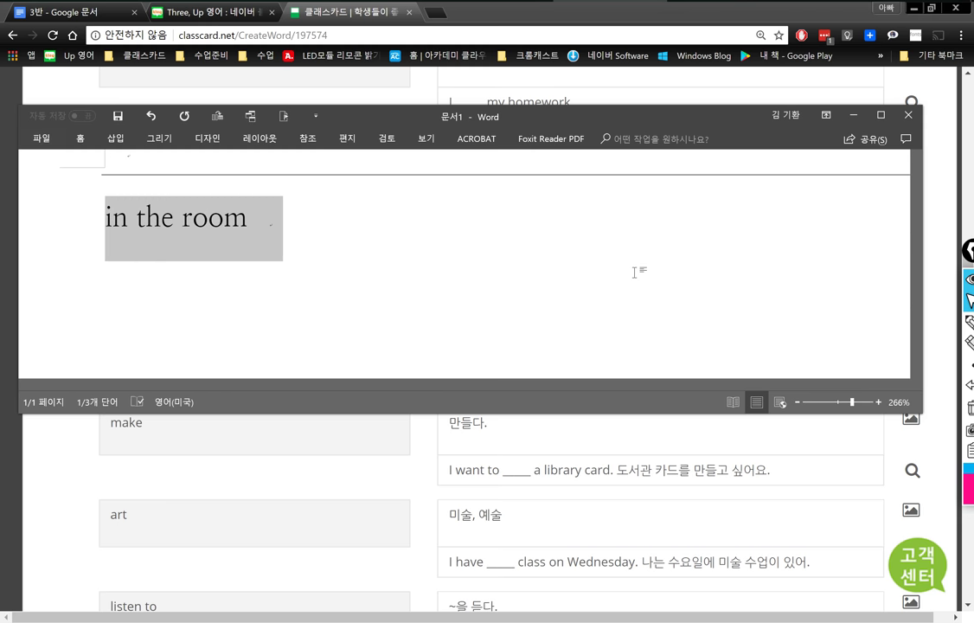
{"action": "key", "text": "shift+Left"}
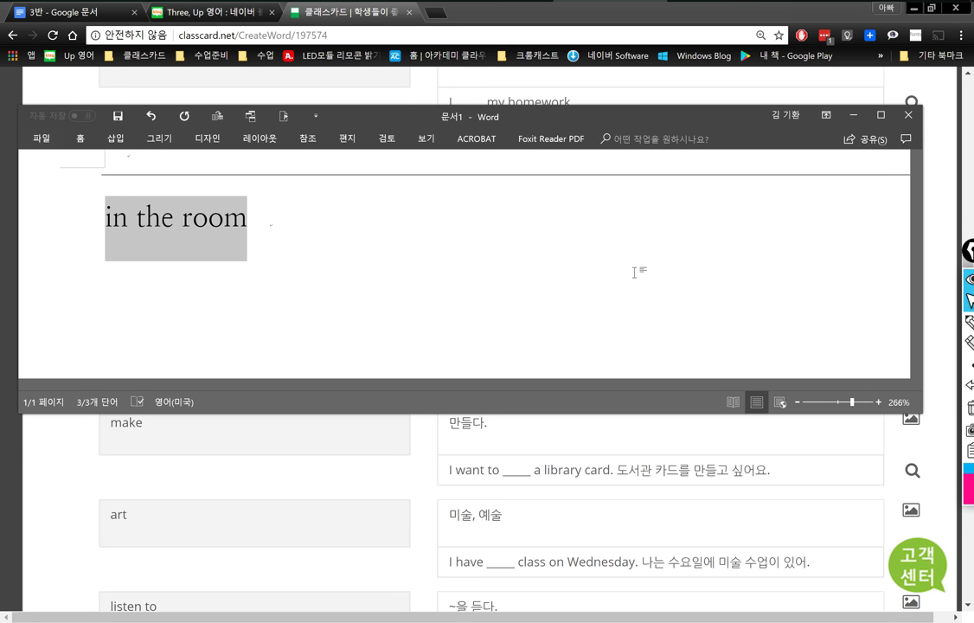
- Highlight only the word "in" at the start of the phrase "in the room"
{"action": "key", "text": "Left"}
{"action": "key", "text": "shift+Right"}
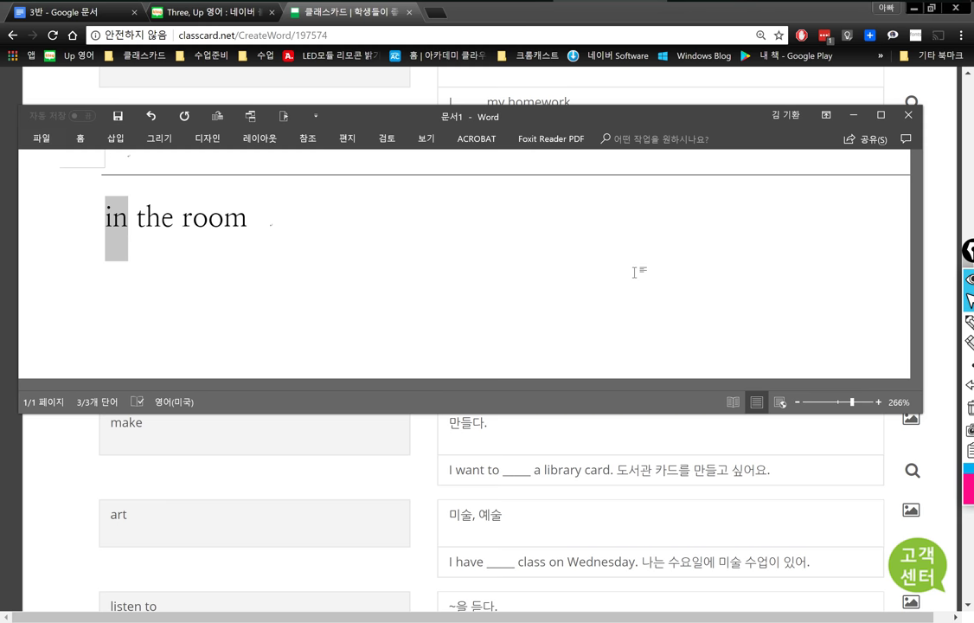
{"action": "key", "text": "shift+Right"}
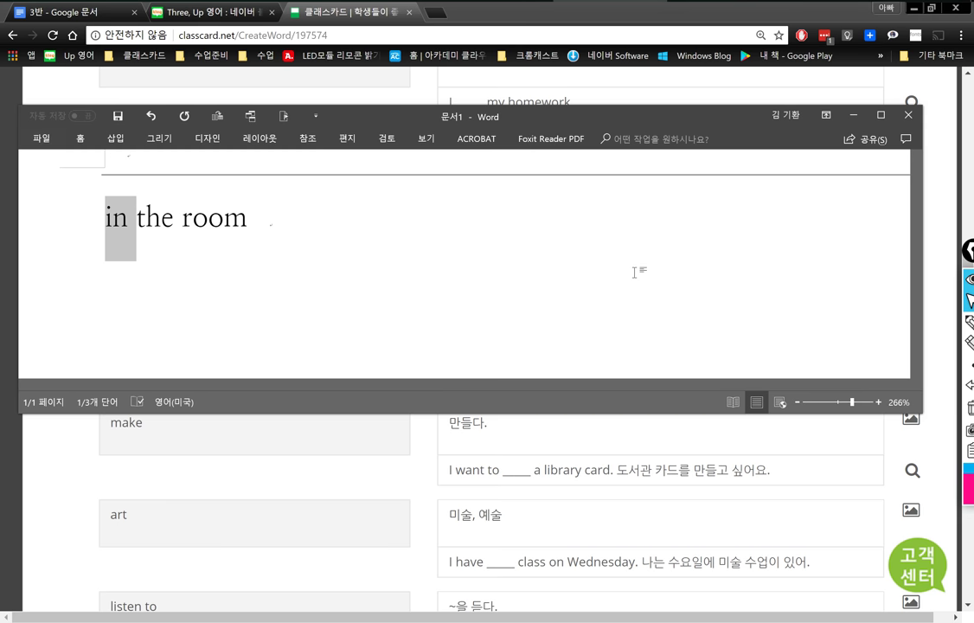
- Write "the desk" on a new second line and insert "on" in front of it
{"action": "key", "text": "End"}
{"action": "key", "text": "Return"}
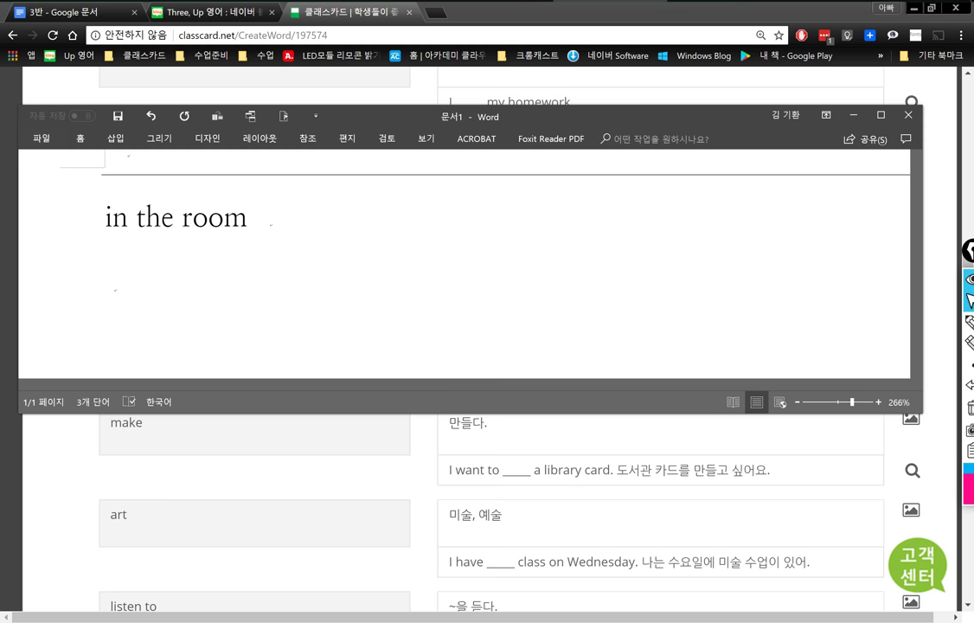
{"action": "type", "text": "the desk"}
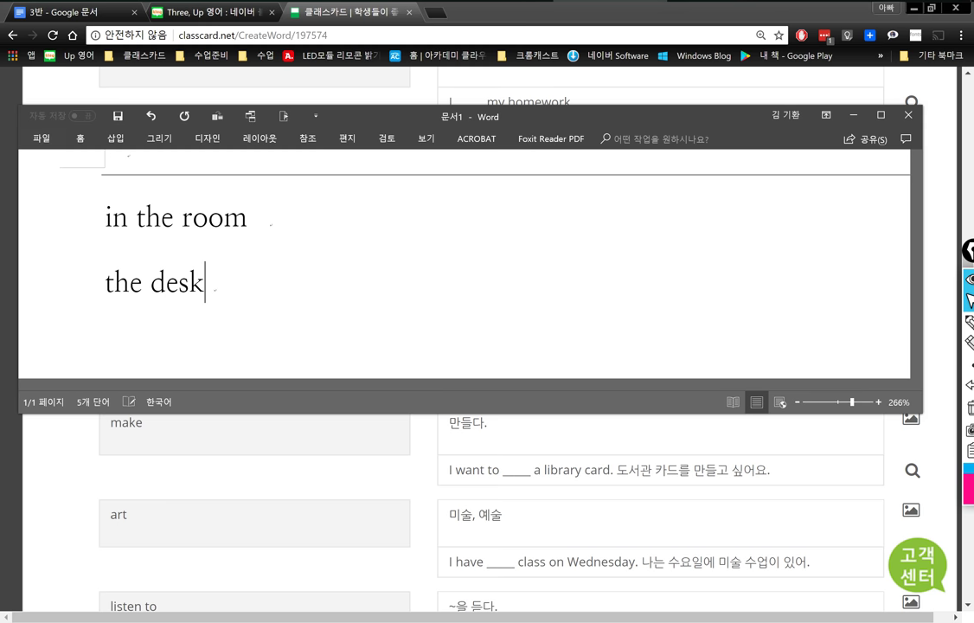
{"action": "left_click", "coordinate": [151, 282]}
{"action": "key", "text": "Left"}
{"action": "key", "text": "Left"}
{"action": "key", "text": "Left"}
{"action": "key", "text": "Left"}
{"action": "type", "text": "on"}
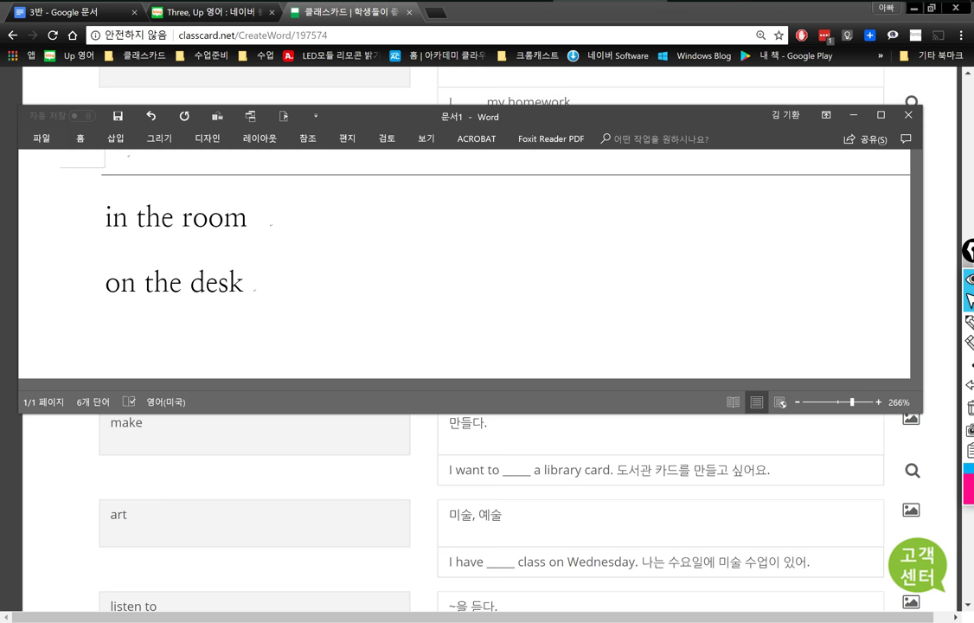
{"action": "key", "text": "Up"}
{"action": "key", "text": "Down"}
{"action": "key", "text": "End"}
{"action": "key", "text": "Return"}
{"action": "key", "text": "Hangul"}
{"action": "type", "text": "aboiut"}
{"action": "key", "text": "BackSpace"}
{"action": "key", "text": "BackSpace"}
{"action": "key", "text": "BackSpace"}
{"action": "key", "text": "BackSpace"}
{"action": "key", "text": "BackSpace"}
{"action": "key", "text": "BackSpace"}
- Return to the Classcard word set and add "(하다씨)" after the Korean meaning of "read"
{"action": "left_click", "coordinate": [324, 449]}
{"action": "left_click", "coordinate": [558, 340]}
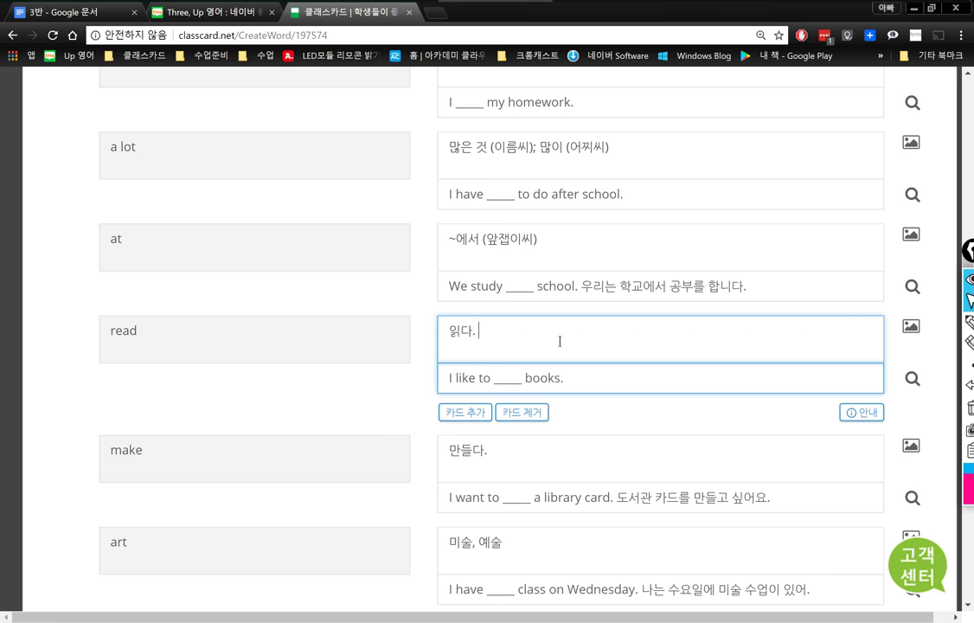
{"action": "type", "text": "(하다씨)"}
- Add the part-of-speech note "(하다씨)" after the Korean meaning of "make"
{"action": "key", "text": "Tab"}
{"action": "key", "text": "Tab"}
{"action": "key", "text": "Tab"}
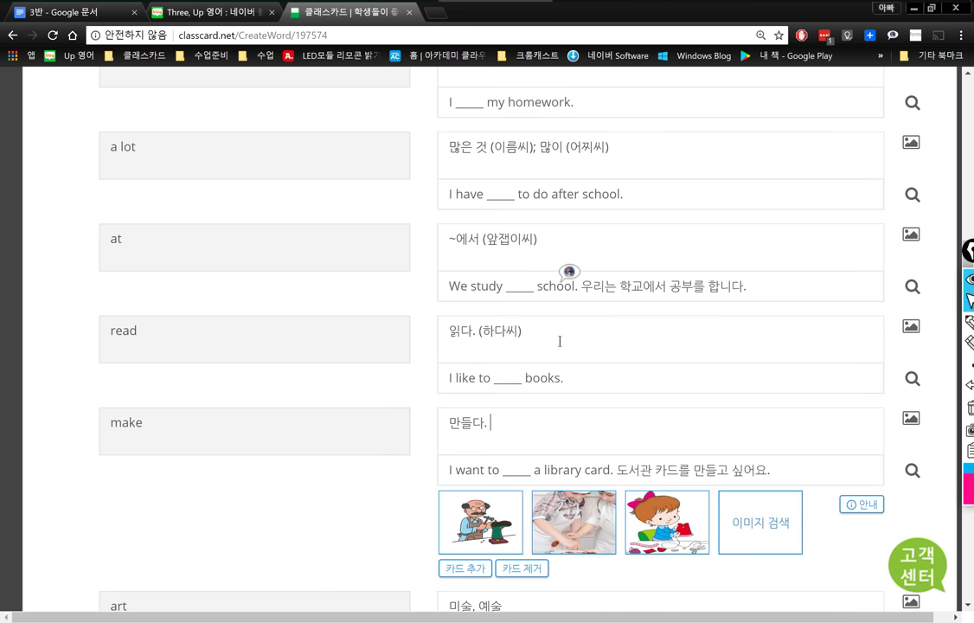
{"action": "type", "text": "(하다씨)"}
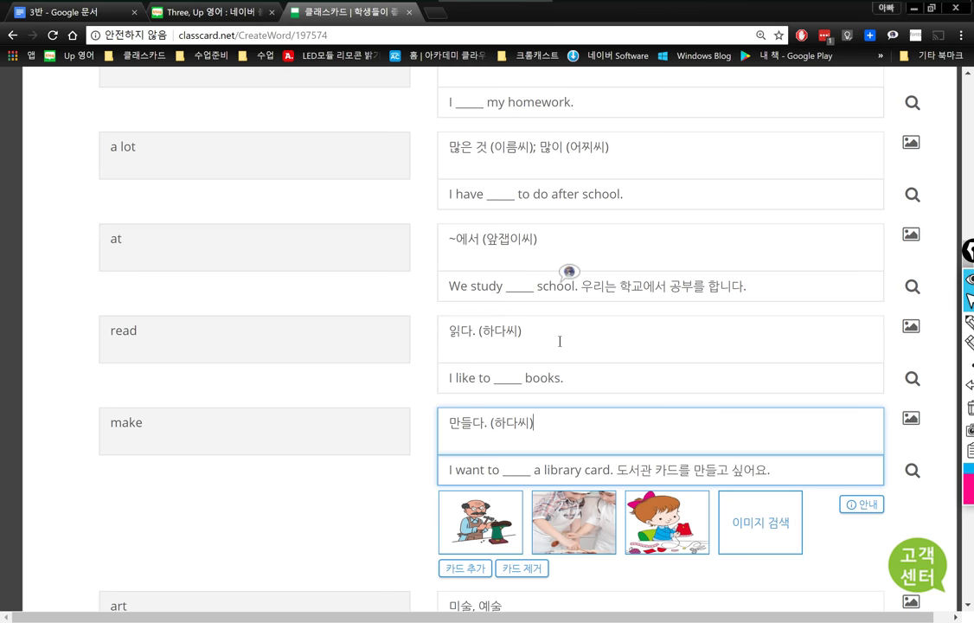
- Add the part-of-speech note "(이름씨)" after the Korean meaning of "art"
{"action": "key", "text": "Tab"}
{"action": "key", "text": "Tab"}
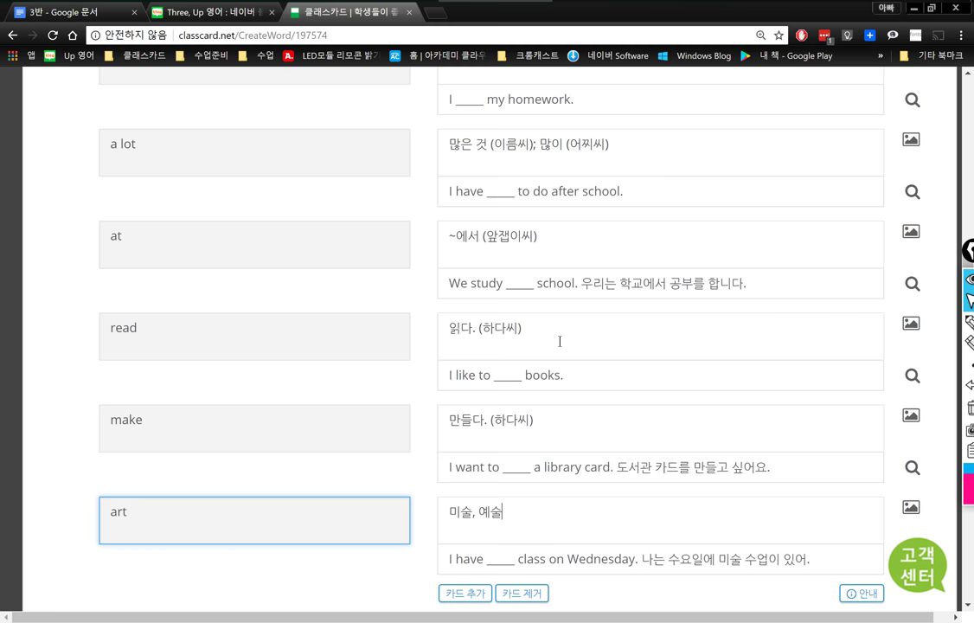
{"action": "key", "text": "Tab"}
{"action": "type", "text": "(이름씨)"}
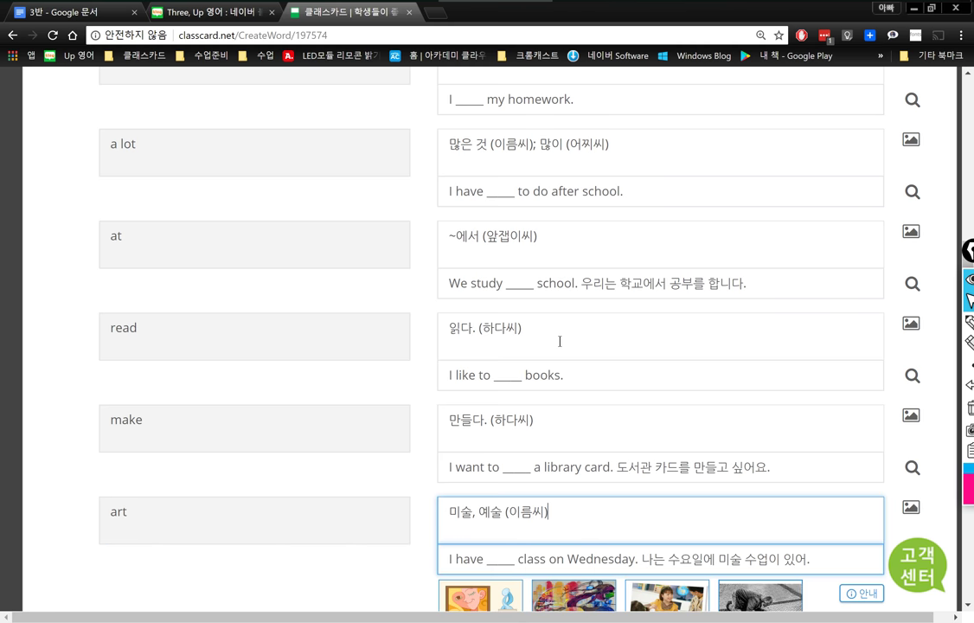
- Add the part-of-speech note "(하다씨)" after the Korean meaning of "listen to"
{"action": "key", "text": "Tab"}
{"action": "key", "text": "Tab"}
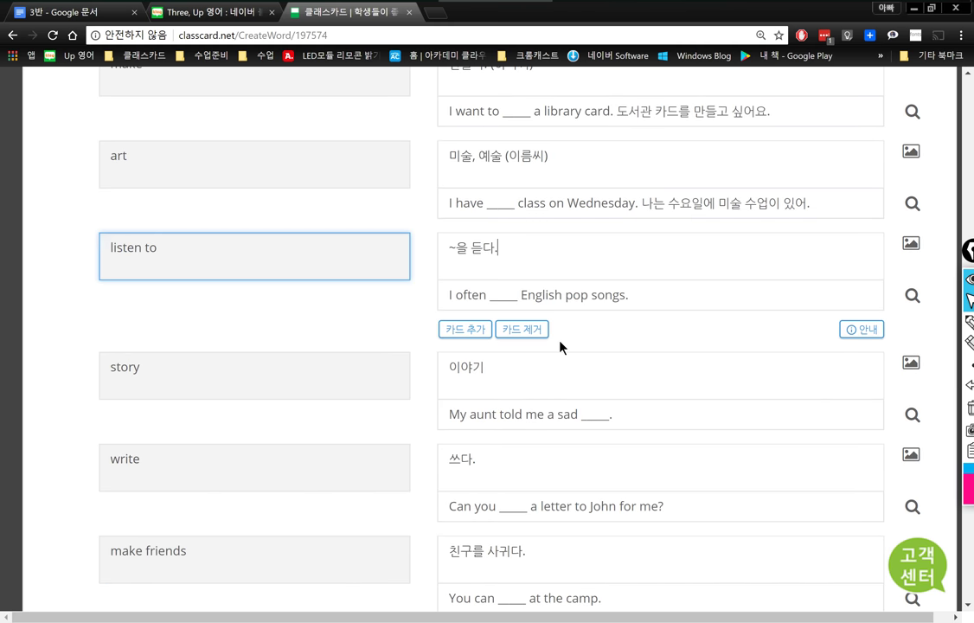
{"action": "key", "text": "Tab"}
{"action": "type", "text": "("}
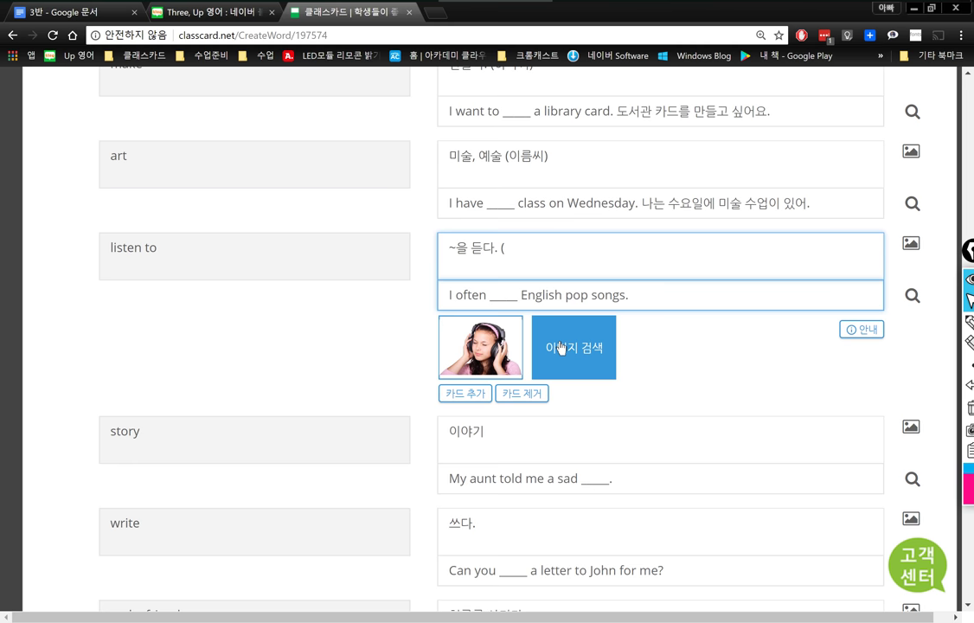
{"action": "type", "text": "하다씨)"}
- Add the part-of-speech note "(이름씨)" after the Korean meaning of "story"
{"action": "key", "text": "Tab"}
{"action": "key", "text": "Tab"}
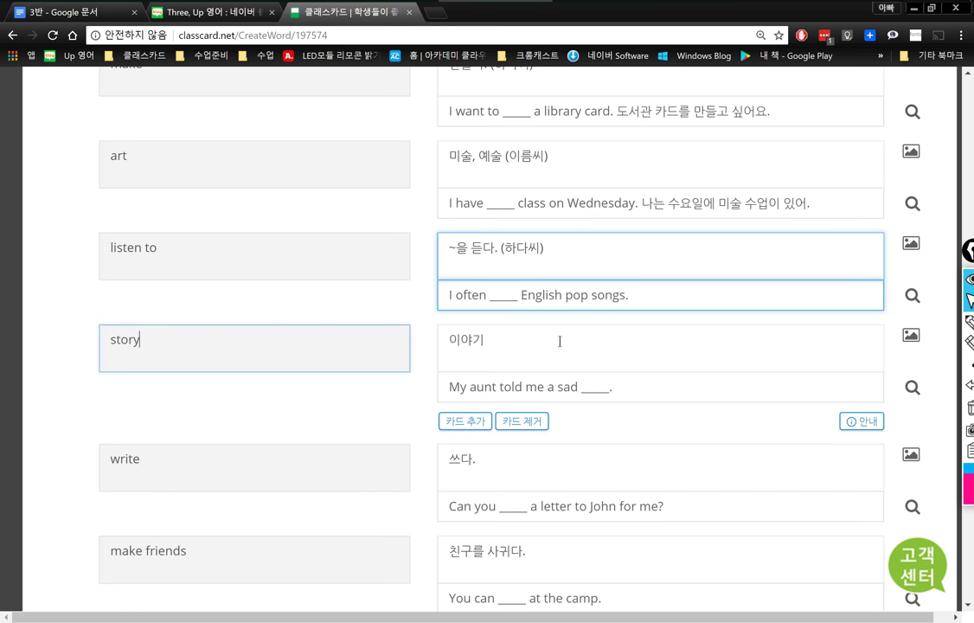
{"action": "key", "text": "Tab"}
{"action": "type", "text": "("}
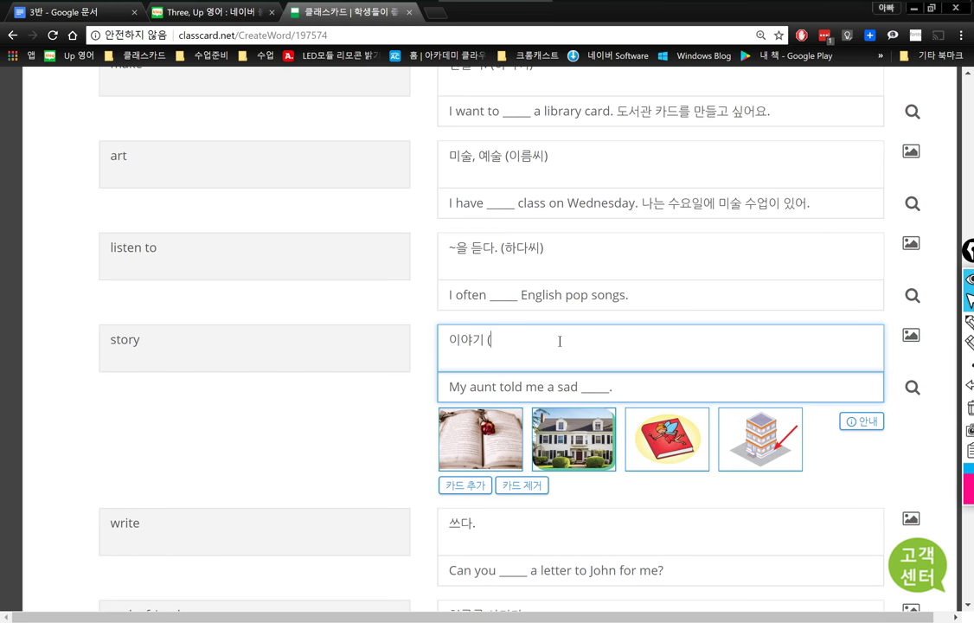
{"action": "type", "text": "이름씨)"}
- Add the part-of-speech note "(하다씨)" after the Korean meaning of "write"
{"action": "key", "text": "Tab"}
{"action": "key", "text": "Tab"}
{"action": "key", "text": "Tab"}
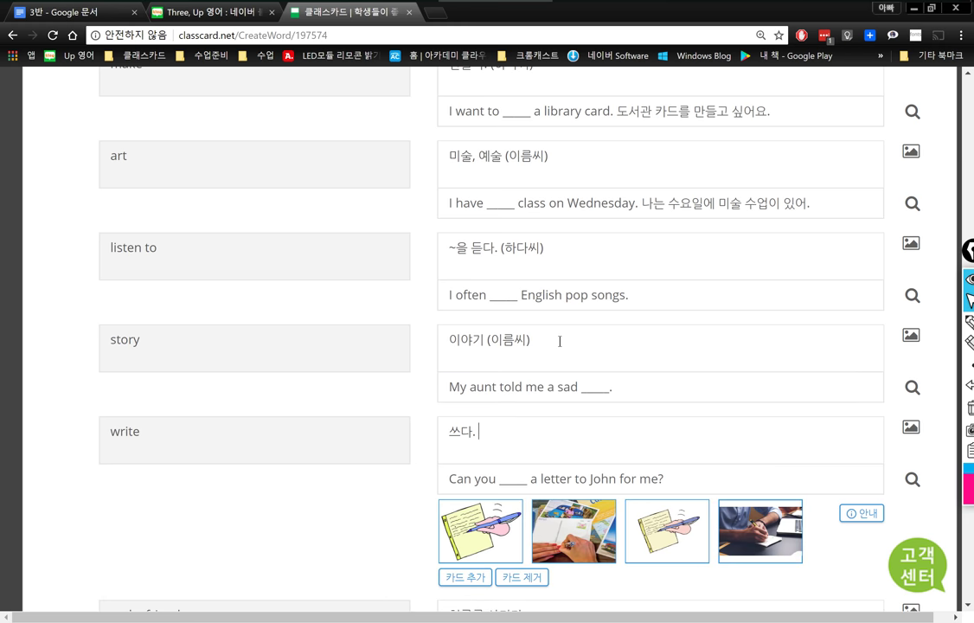
{"action": "type", "text": "(한다씨)"}
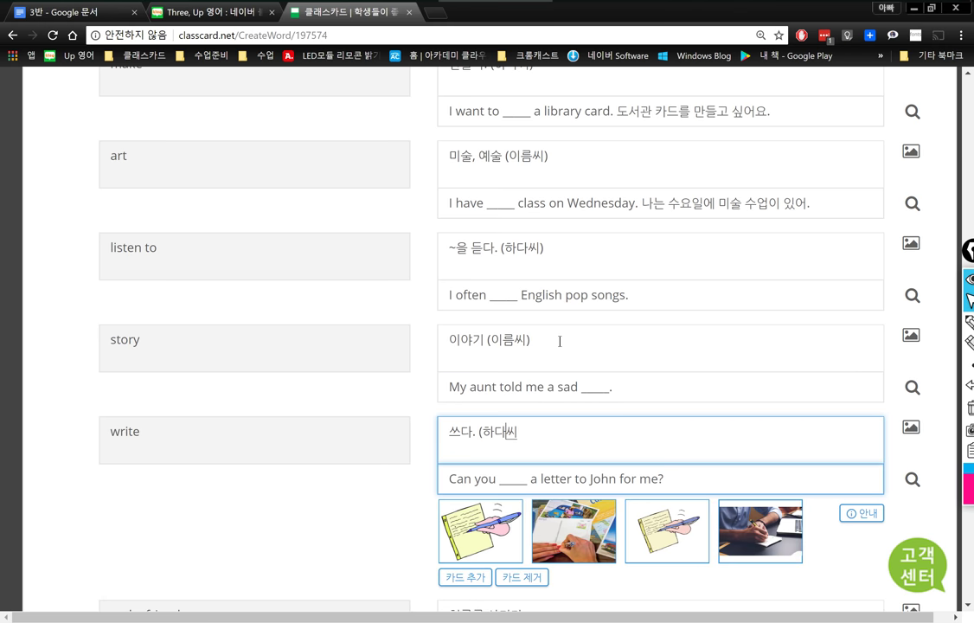
- Add the part-of-speech note "(하다씨)" after the Korean meaning of "make friends"
{"action": "key", "text": "Tab"}
{"action": "key", "text": "Tab"}
{"action": "key", "text": "Tab"}
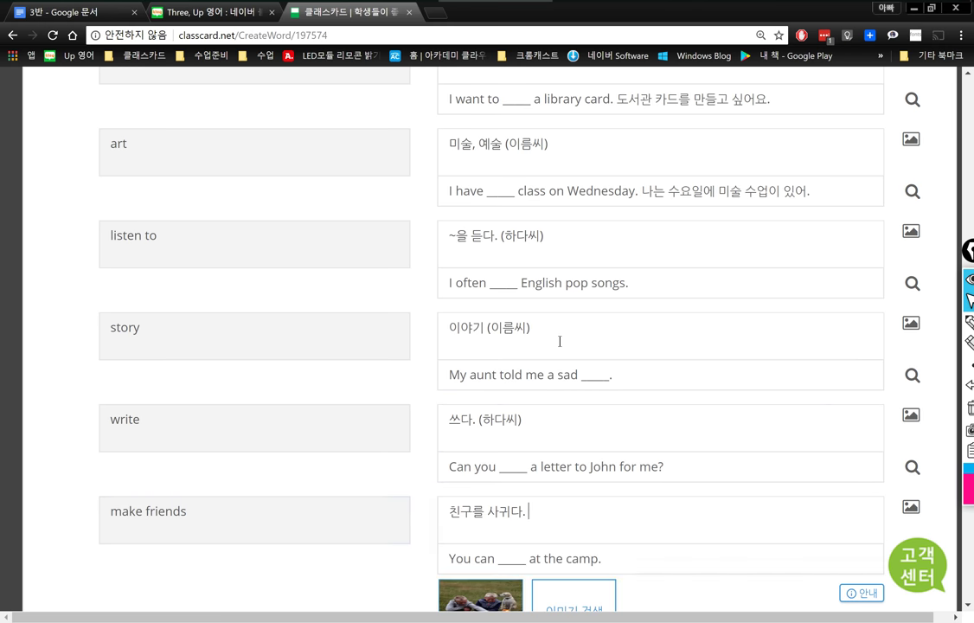
{"action": "type", "text": "("}
{"action": "type", "text": "하다씨)"}
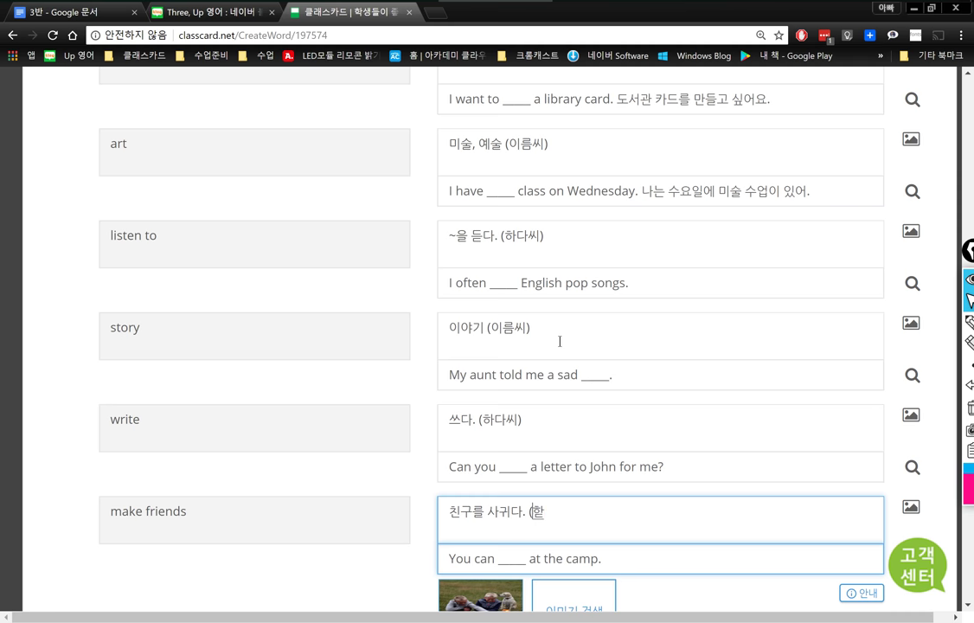
- Add the part-of-speech note "(이름씨)" after the Korean meaning of "fun"
{"action": "key", "text": "Tab"}
{"action": "key", "text": "Tab"}
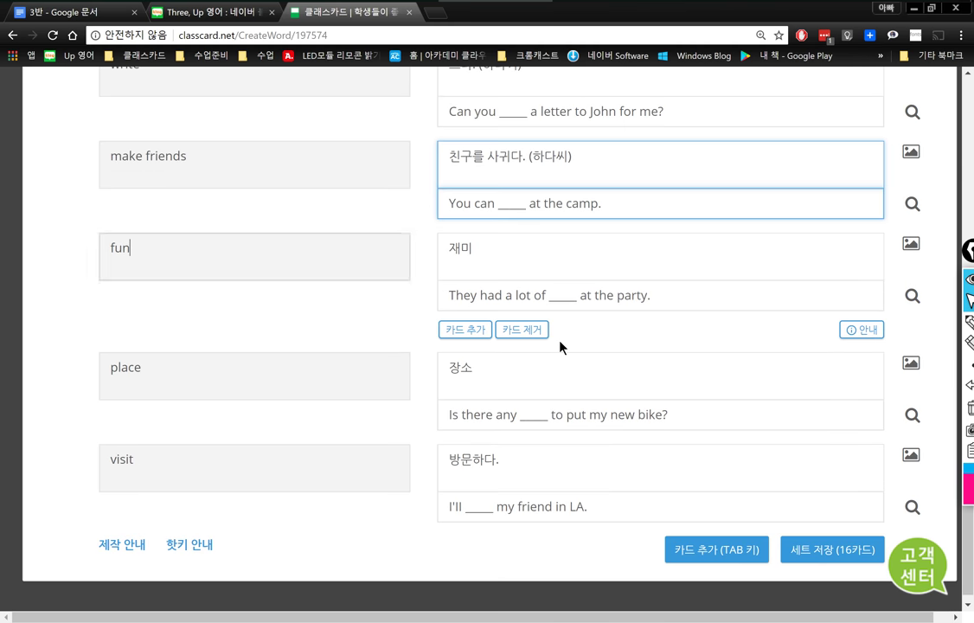
{"action": "key", "text": "Tab"}
{"action": "type", "text": "("}
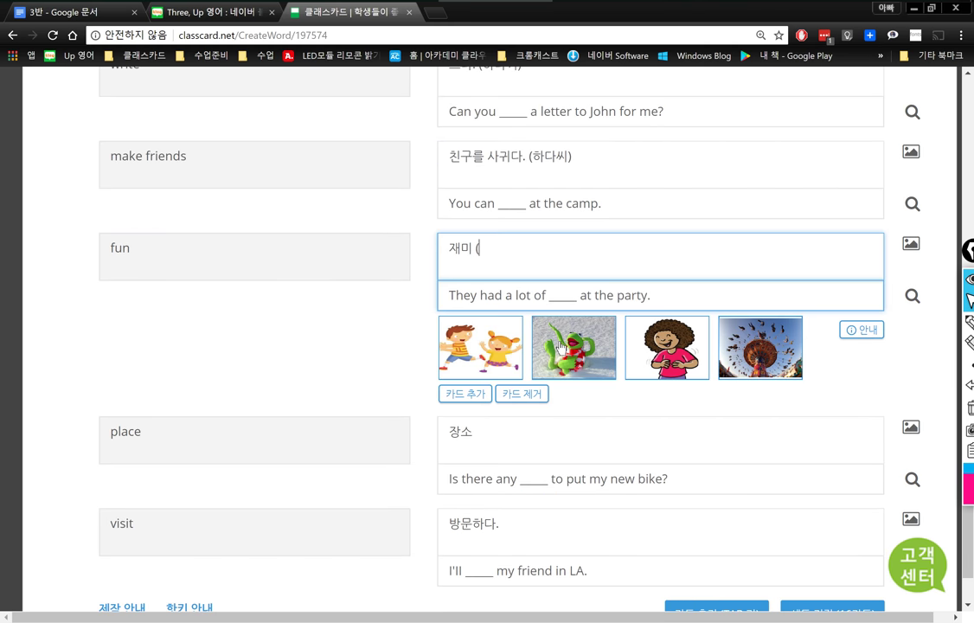
{"action": "type", "text": "이름씨)"}
- Add the part-of-speech note "(이름씨)" after the Korean meaning of "place"
{"action": "key", "text": "Tab"}
{"action": "key", "text": "Tab"}
{"action": "key", "text": "Tab"}
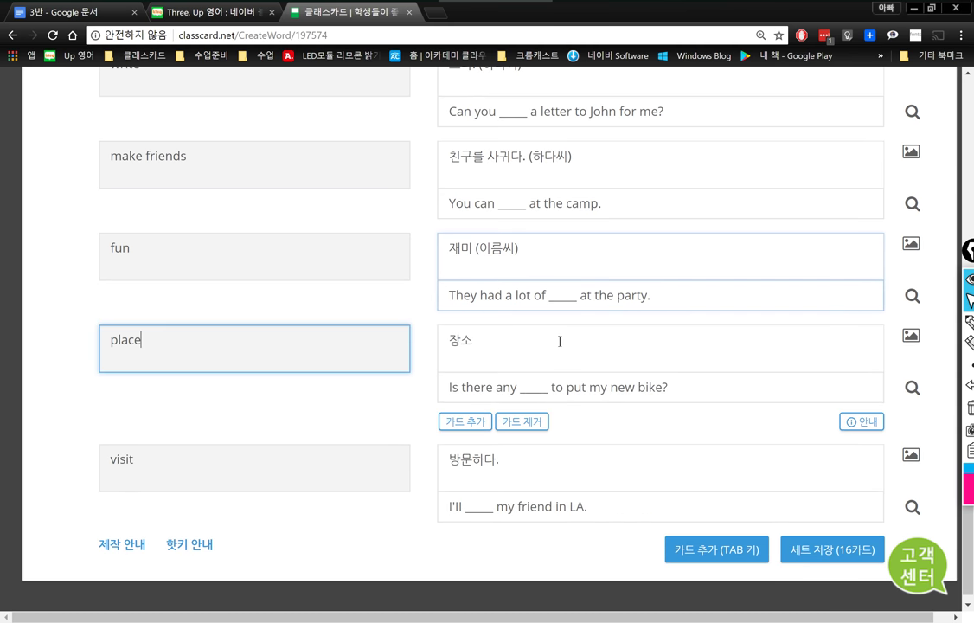
{"action": "type", "text": "(이름씨)"}
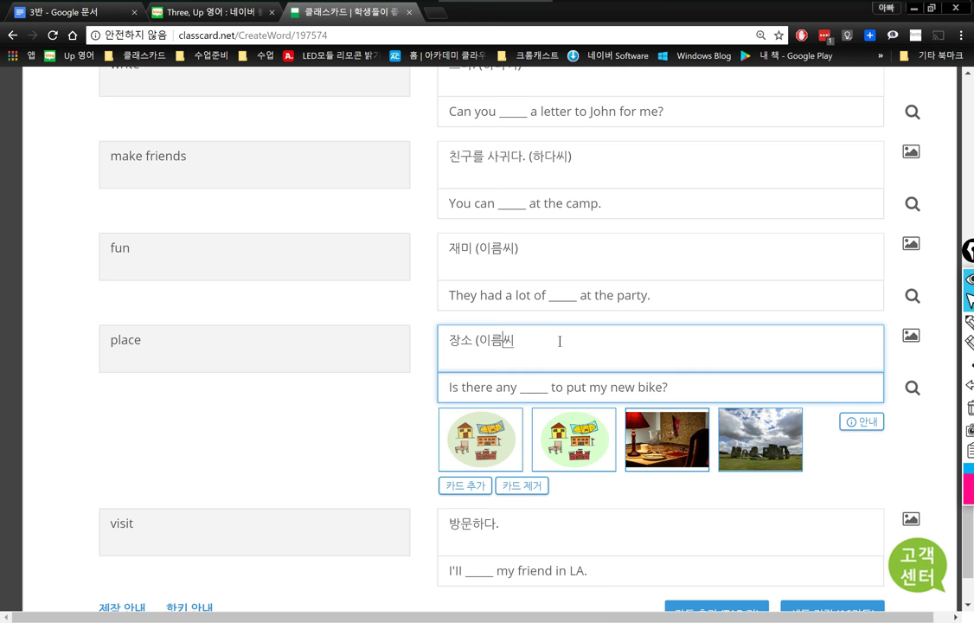
- Add the part-of-speech note "(하다씨)" after the Korean meaning of "visit"
{"action": "key", "text": "Tab"}
{"action": "key", "text": "Tab"}
{"action": "key", "text": "Tab"}
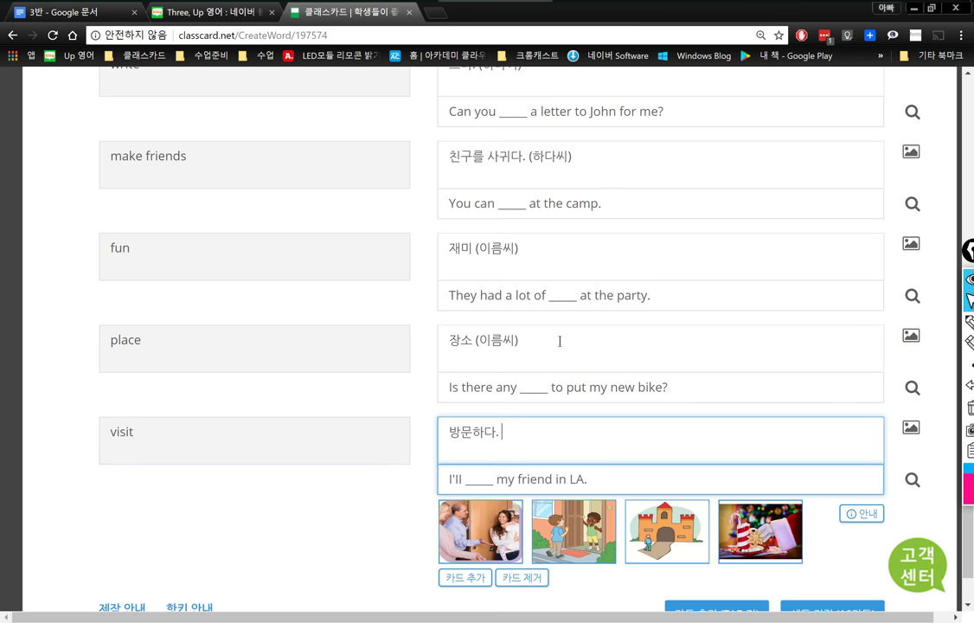
{"action": "type", "text": "(하다씨)"}
- Save the "단어 - At the Library (Level D)" word set and finish the set creation
{"action": "scroll", "coordinate": [420, 438], "scroll_direction": "down", "scroll_amount": 1}
{"action": "scroll", "coordinate": [422, 437], "scroll_direction": "up", "scroll_amount": 5}
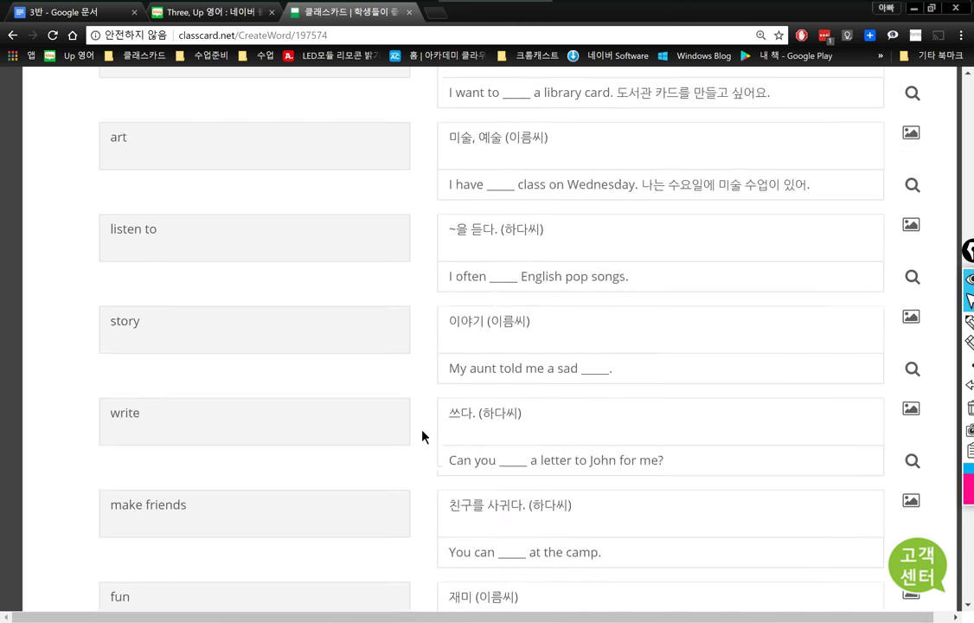
{"action": "scroll", "coordinate": [422, 437], "scroll_direction": "up", "scroll_amount": 5}
{"action": "left_click", "coordinate": [910, 96]}
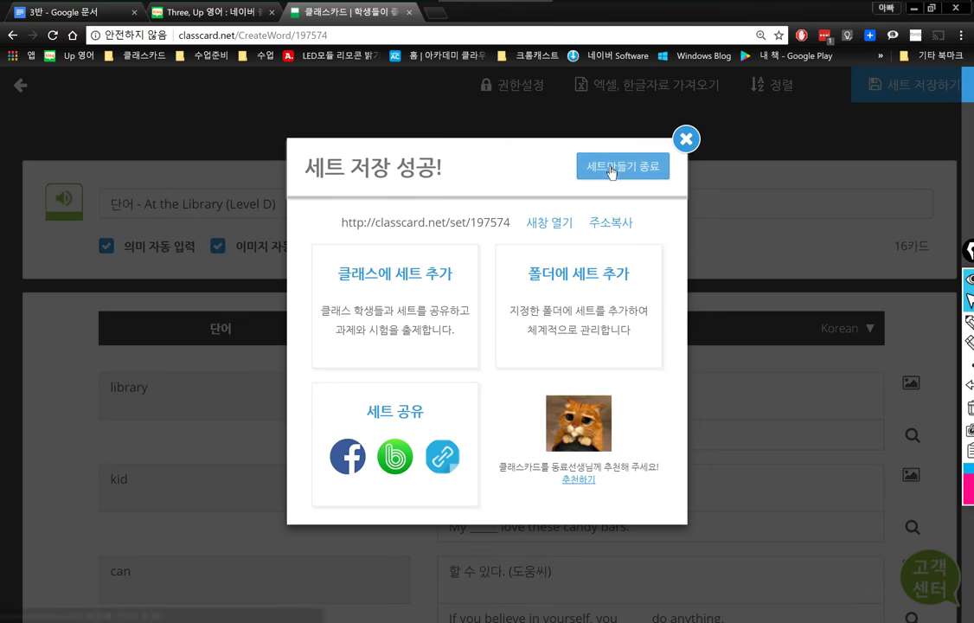
{"action": "left_click", "coordinate": [584, 164]}
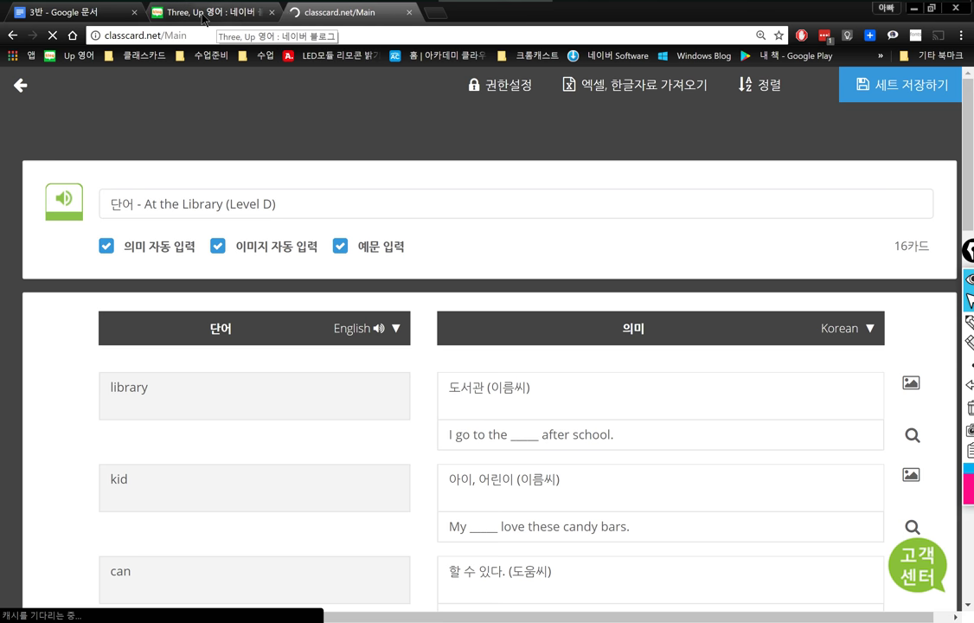
- Switch to the "3반" lesson plan in Google Docs and check the class item "끊어읽기 표시 검사"
{"action": "left_click", "coordinate": [86, 13]}
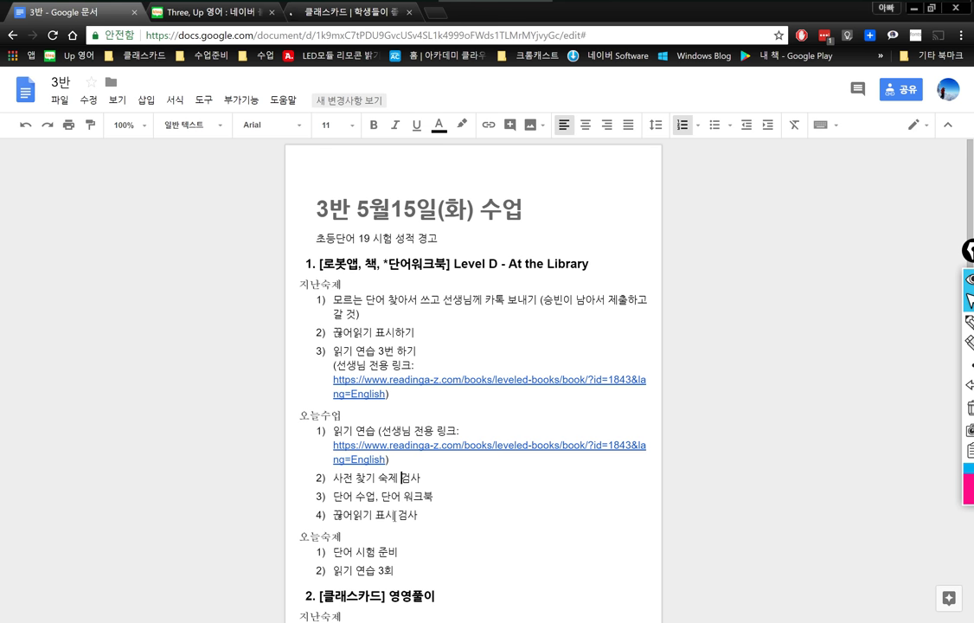
{"action": "left_click_drag", "start_coordinate": [335, 515], "coordinate": [441, 515]}
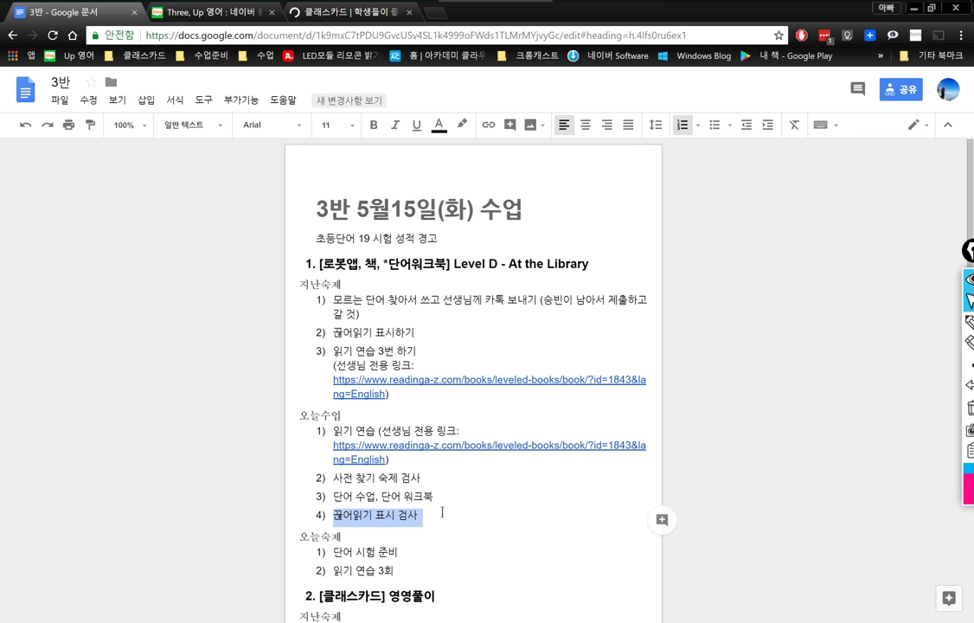
{"action": "left_click", "coordinate": [441, 516]}
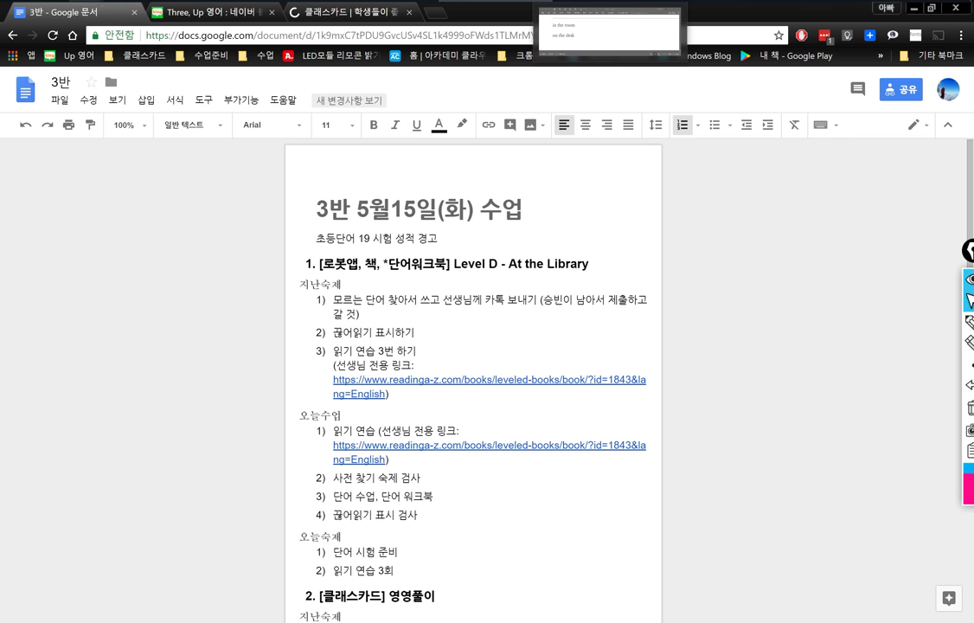
- Open the 시험지 folder in File Explorer
{"action": "key", "text": "super"}
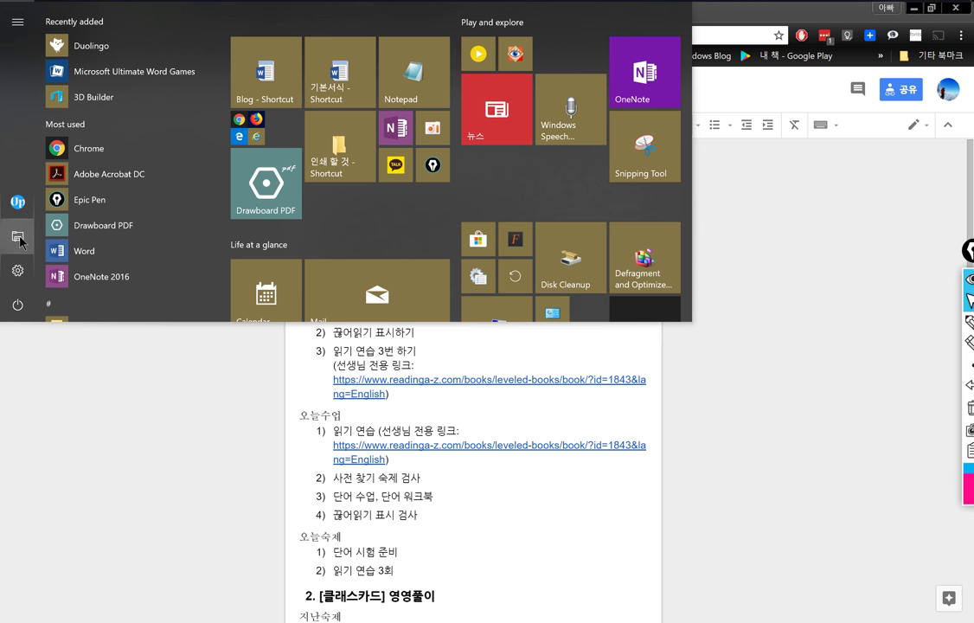
{"action": "key", "text": "Escape"}
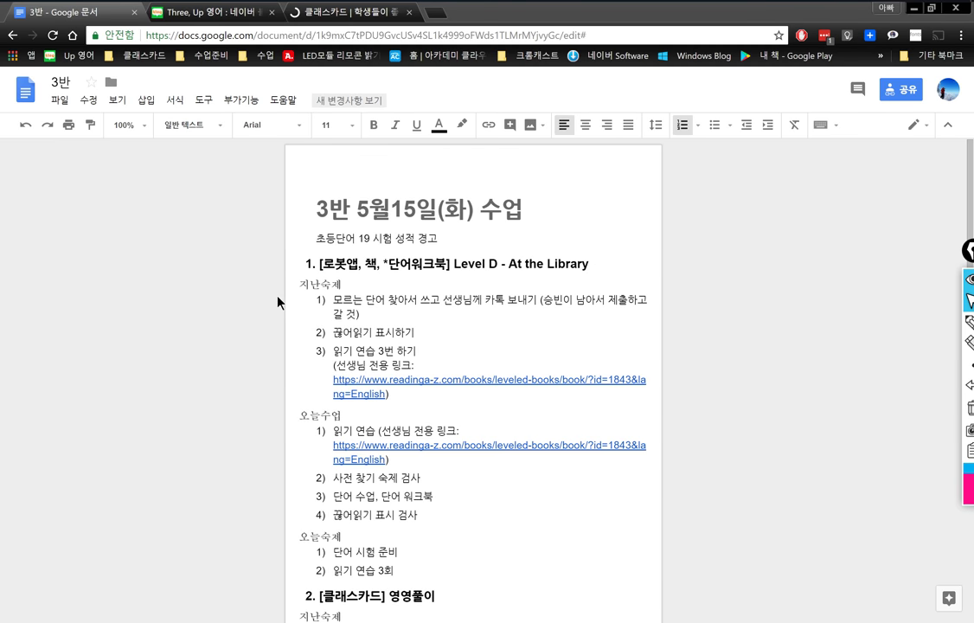
{"action": "key", "text": "super+e"}
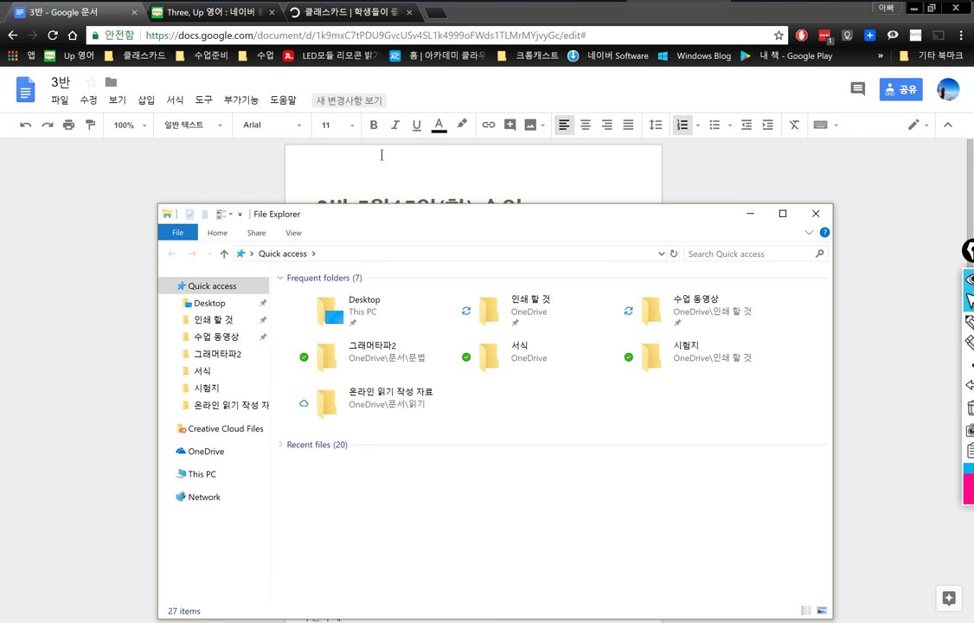
{"action": "left_click", "coordinate": [206, 387]}
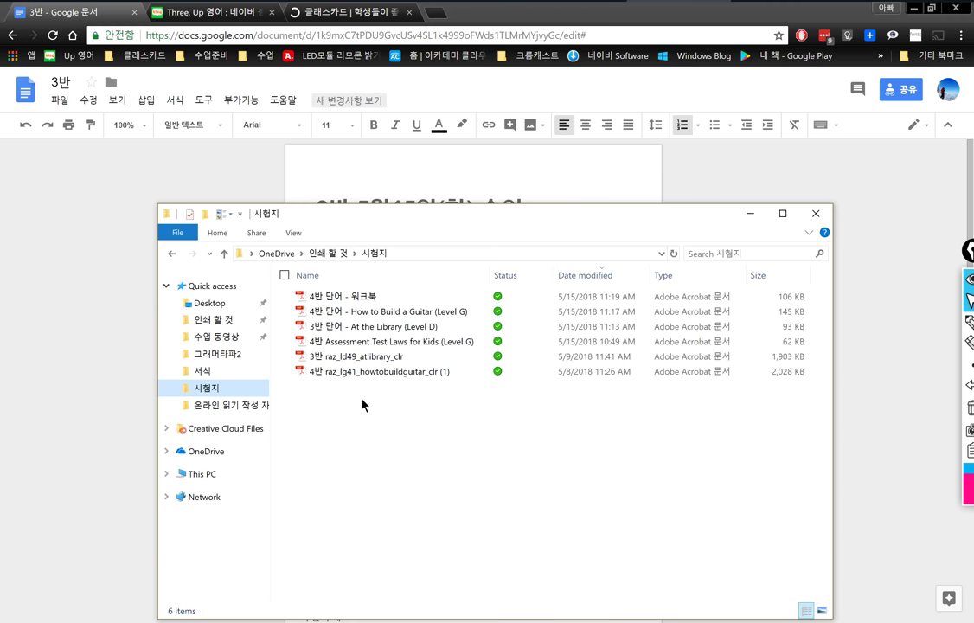
- Open the file "3반 raz_ld49_atlibrary_clr" with Drawboard PDF and go to book pages 3 and 4
{"action": "left_click", "coordinate": [350, 380]}
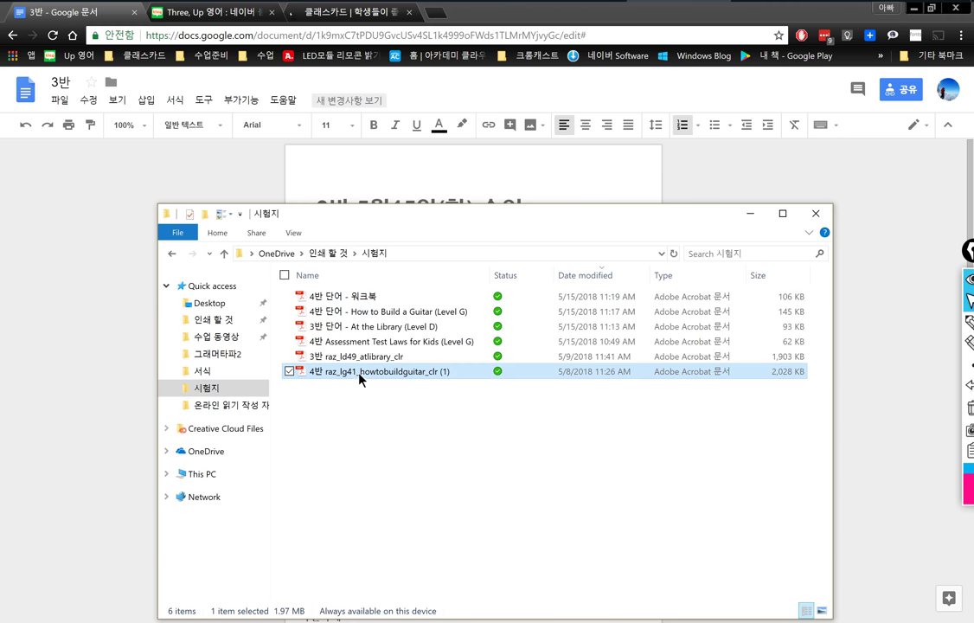
{"action": "left_click", "coordinate": [380, 360]}
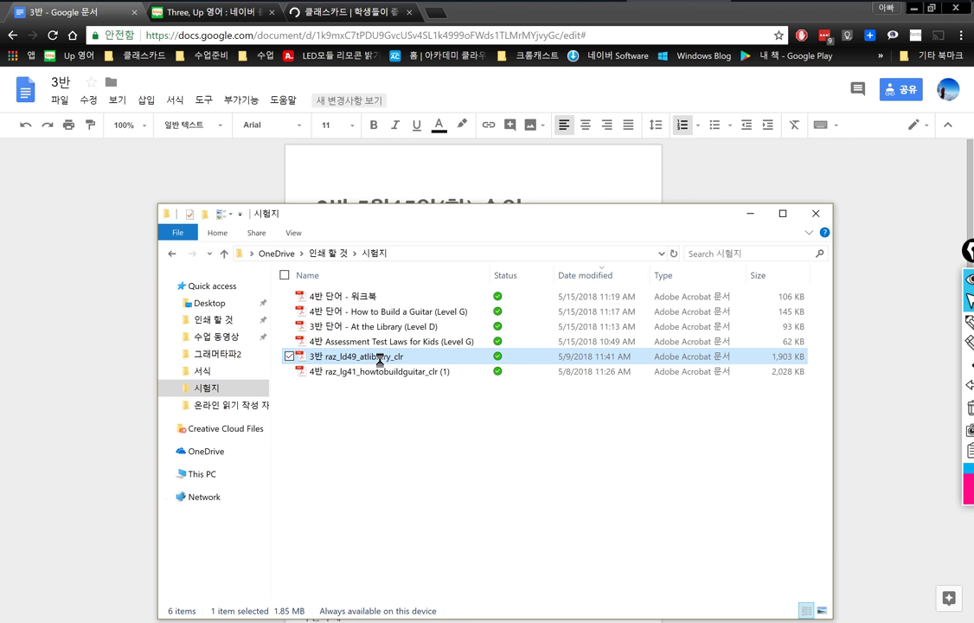
{"action": "double_click", "coordinate": [380, 360]}
{"action": "right_click", "coordinate": [380, 360]}
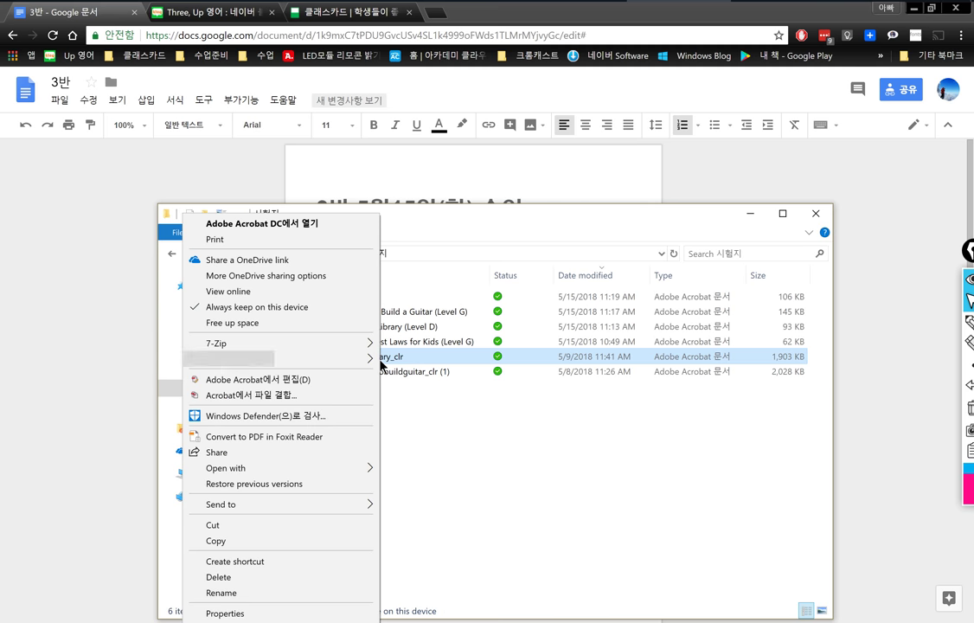
{"action": "mouse_move", "coordinate": [322, 472]}
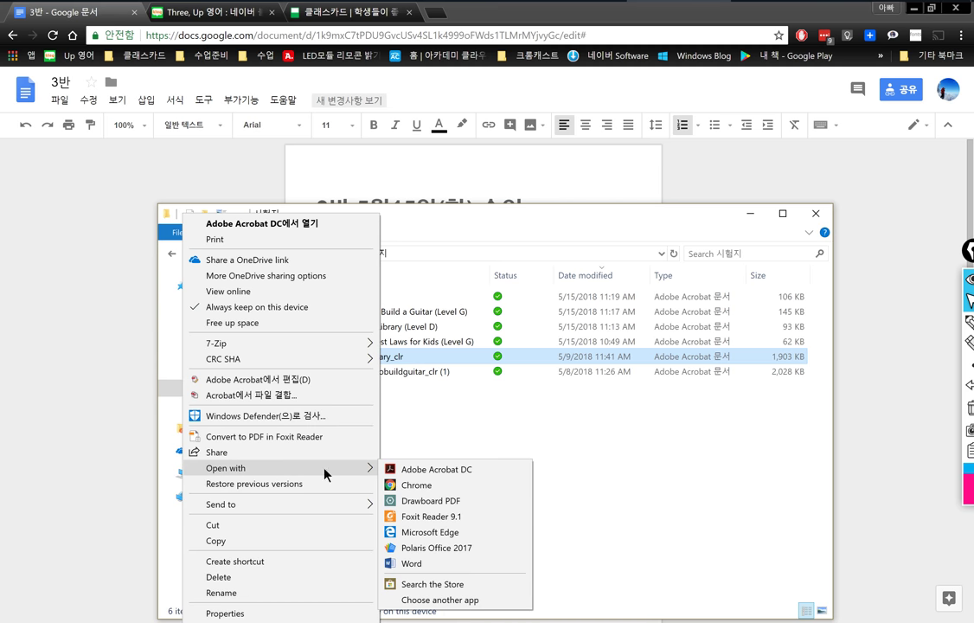
{"action": "left_click", "coordinate": [417, 501]}
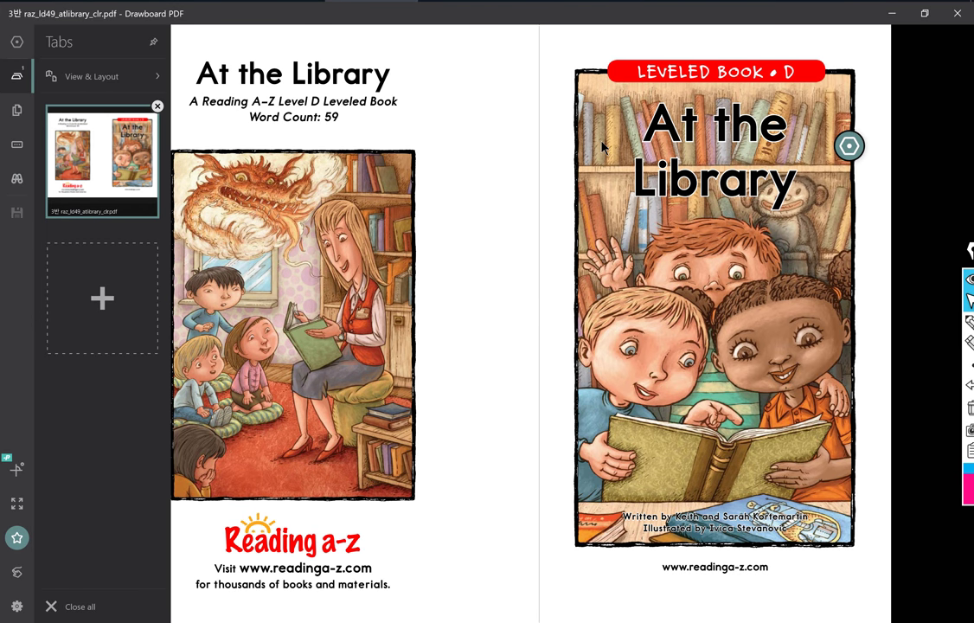
{"action": "left_click", "coordinate": [603, 147]}
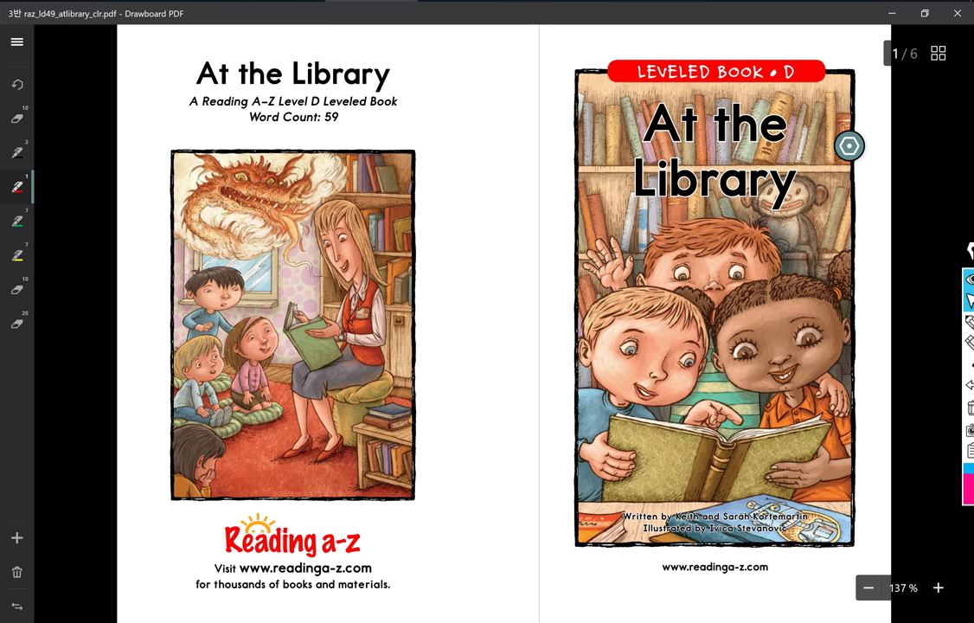
{"action": "scroll", "coordinate": [504, 324], "scroll_direction": "down", "scroll_amount": 10}
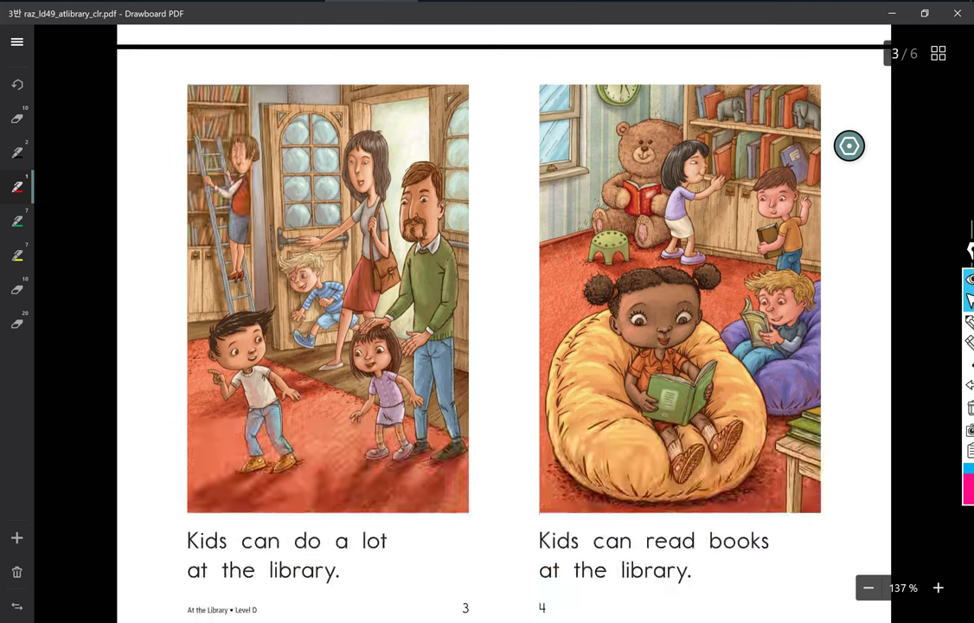
{"action": "scroll", "coordinate": [504, 324], "scroll_direction": "down", "scroll_amount": 3}
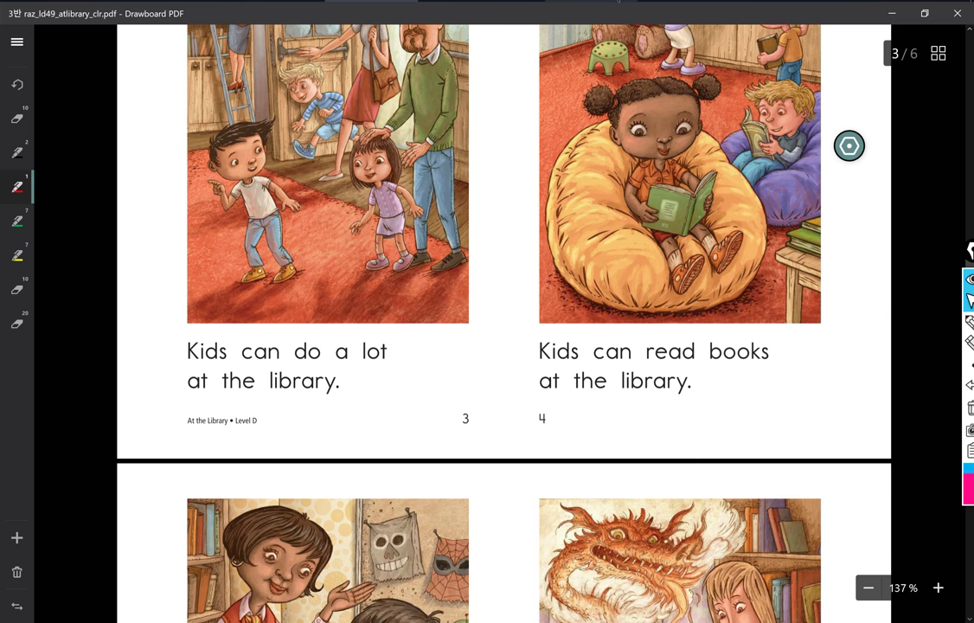
{"action": "mouse_move", "coordinate": [588, 1]}
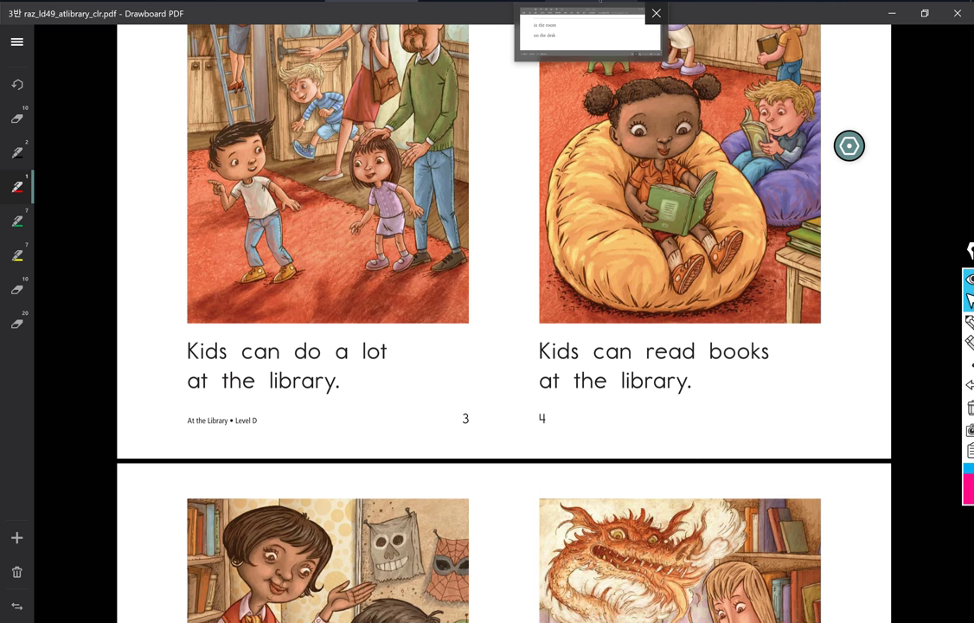
{"action": "left_click", "coordinate": [599, 2]}
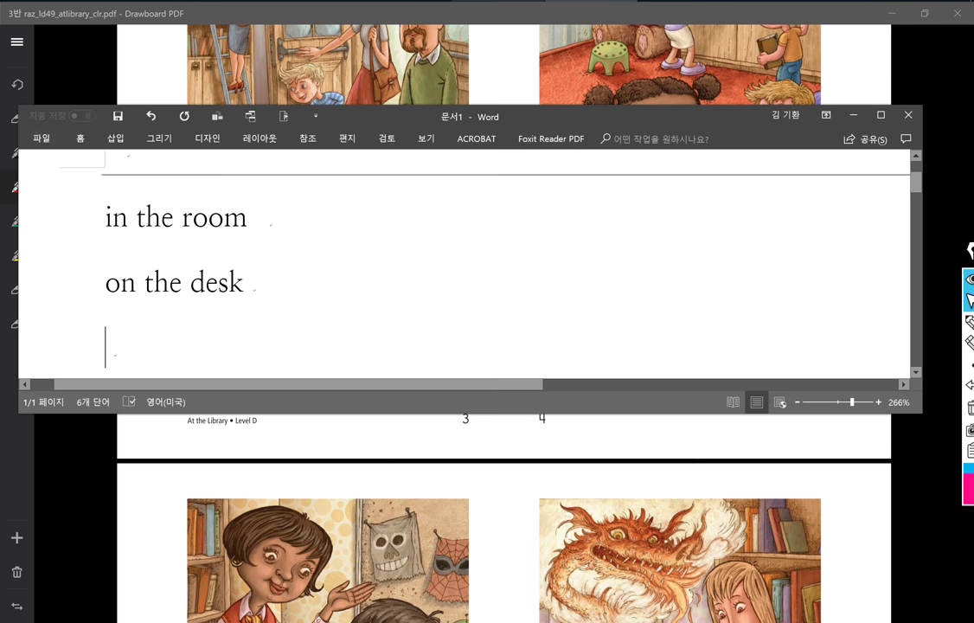
{"action": "left_click", "coordinate": [402, 2]}
{"action": "left_click", "coordinate": [372, 2]}
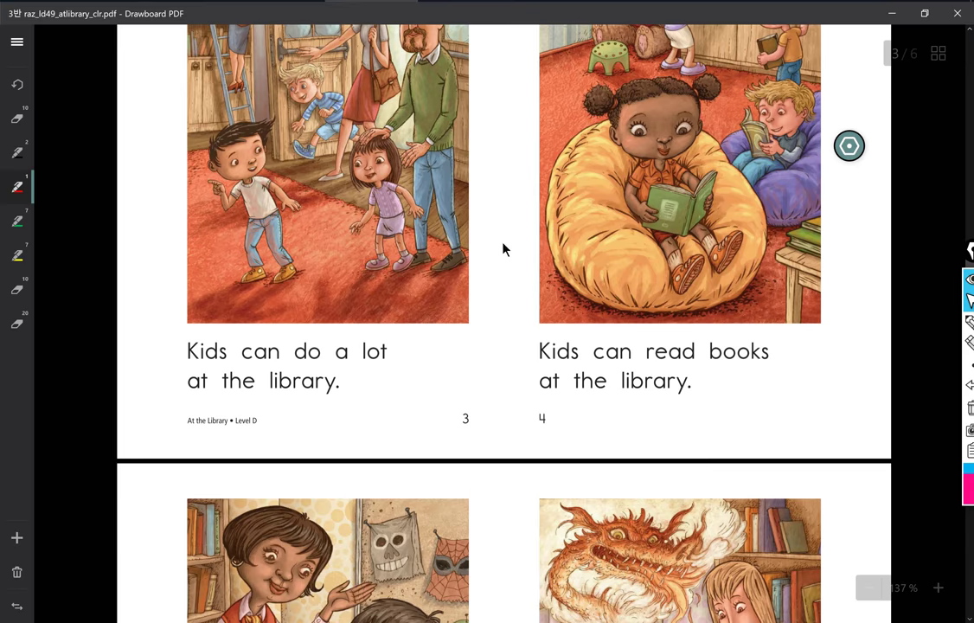
- Mark page 3's sentence in red with slashes after "do" and "lot" and before "at", and circle "Kids" and "can do"
{"action": "scroll", "coordinate": [493, 223], "scroll_direction": "up", "scroll_amount": 6}
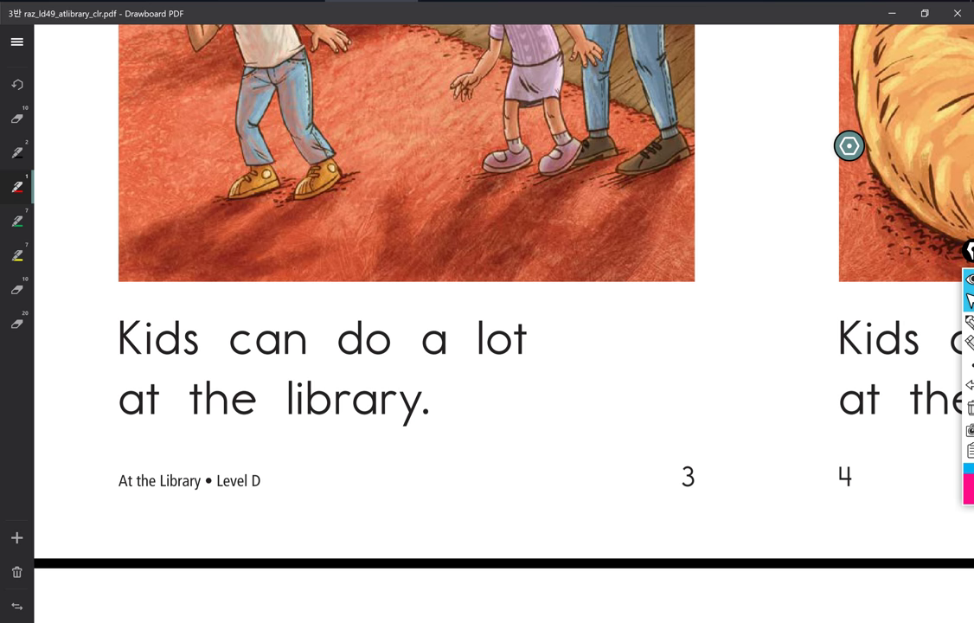
{"action": "left_click_drag", "start_coordinate": [416, 308], "coordinate": [374, 377]}
{"action": "left_click_drag", "start_coordinate": [569, 300], "coordinate": [506, 389]}
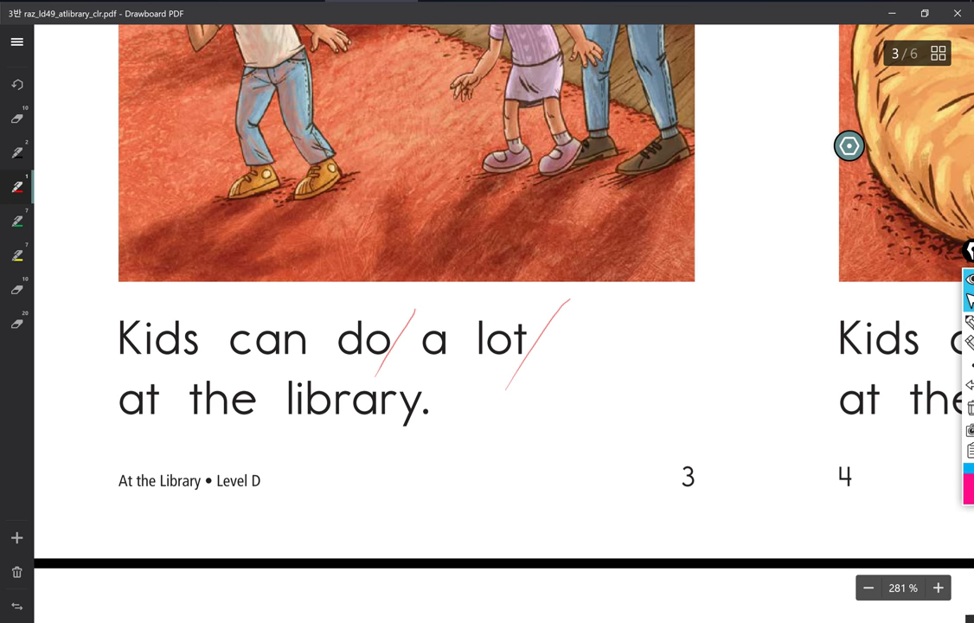
{"action": "left_click_drag", "start_coordinate": [127, 379], "coordinate": [92, 452]}
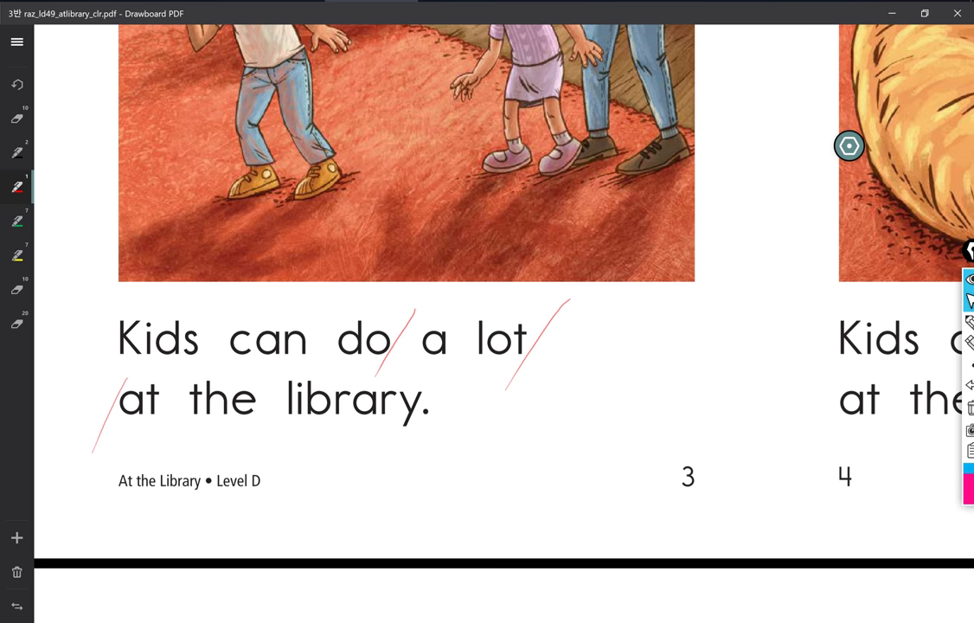
{"action": "mouse_move", "coordinate": [94, 351]}
{"action": "left_mouse_down"}
{"action": "mouse_move", "coordinate": [153, 307]}
{"action": "mouse_move", "coordinate": [207, 327]}
{"action": "mouse_move", "coordinate": [97, 364]}
{"action": "left_mouse_up"}
{"action": "mouse_move", "coordinate": [212, 342]}
{"action": "left_mouse_down"}
{"action": "mouse_move", "coordinate": [294, 370]}
{"action": "mouse_move", "coordinate": [400, 344]}
{"action": "mouse_move", "coordinate": [227, 348]}
{"action": "left_mouse_up"}
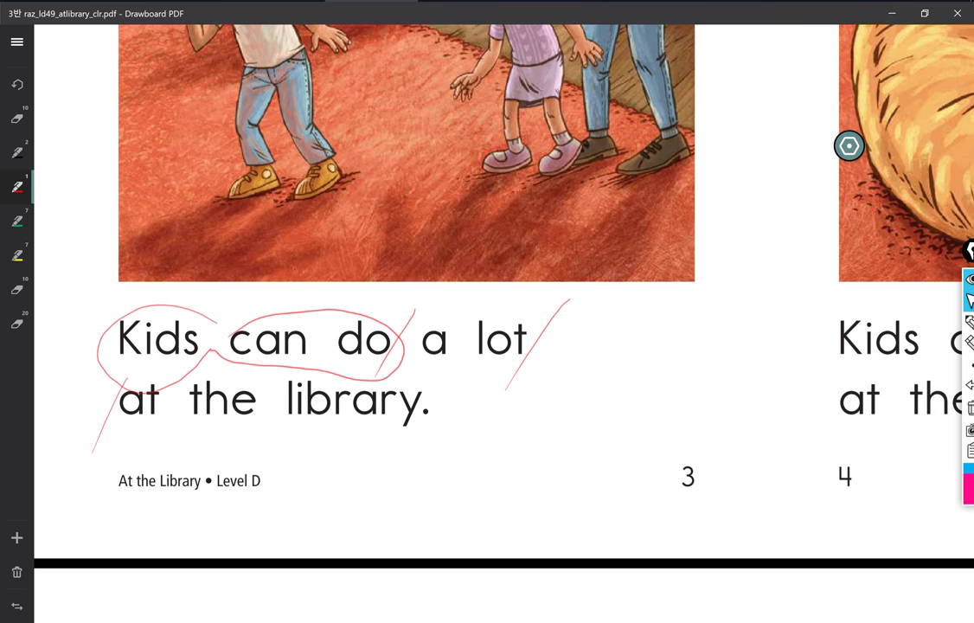
- On page 4, circle "Kids" and "can read" in red, underline "can" and "read", and handwrite a Korean part-of-speech label above each verb
{"action": "key", "text": "Right"}
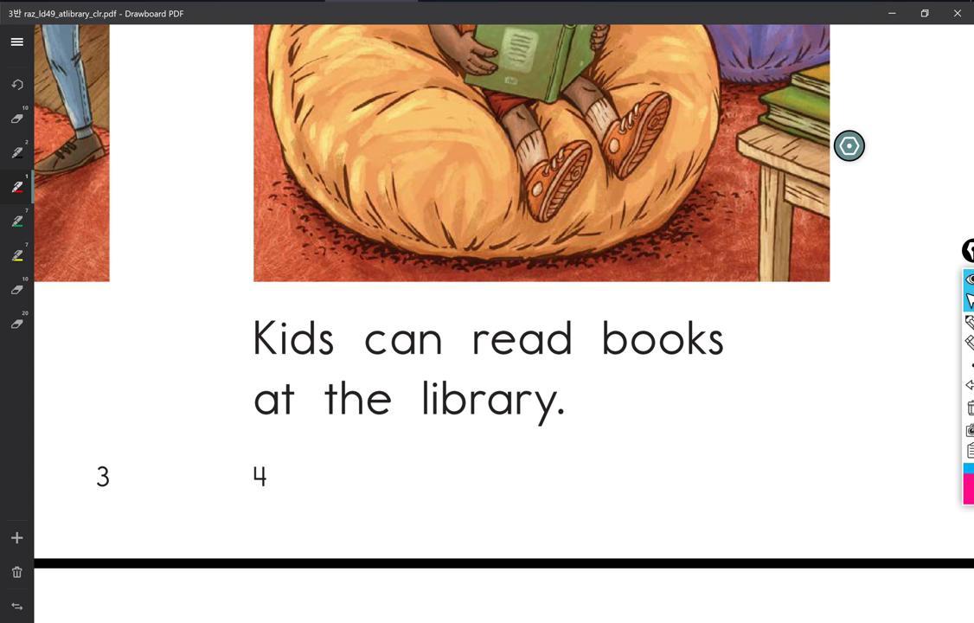
{"action": "mouse_move", "coordinate": [347, 318]}
{"action": "left_mouse_down"}
{"action": "mouse_move", "coordinate": [284, 309]}
{"action": "mouse_move", "coordinate": [338, 374]}
{"action": "mouse_move", "coordinate": [456, 383]}
{"action": "mouse_move", "coordinate": [581, 327]}
{"action": "mouse_move", "coordinate": [353, 344]}
{"action": "mouse_move", "coordinate": [415, 355]}
{"action": "mouse_move", "coordinate": [394, 366]}
{"action": "mouse_move", "coordinate": [437, 357]}
{"action": "left_mouse_up"}
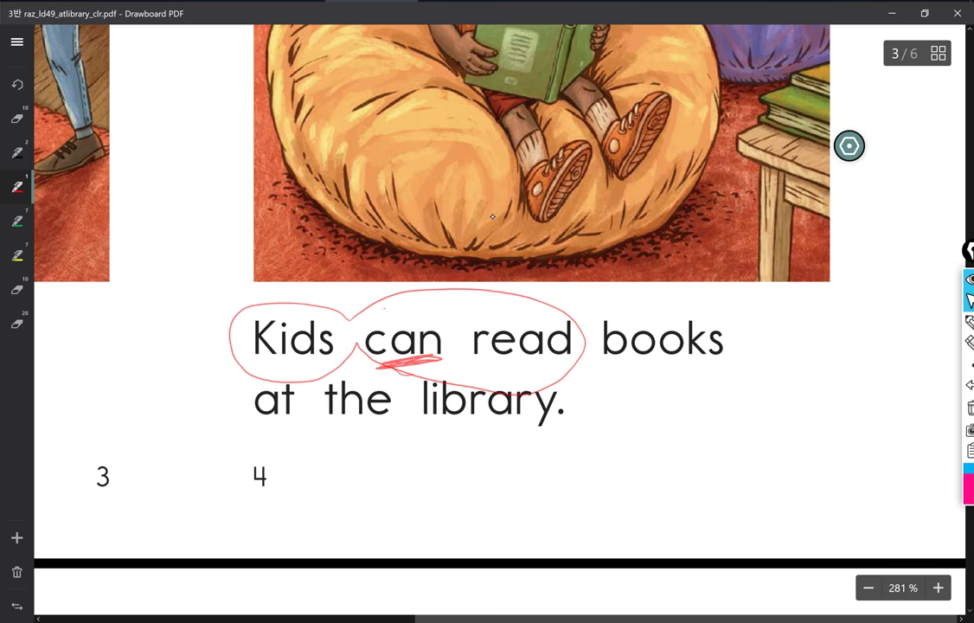
{"action": "mouse_move", "coordinate": [386, 298]}
{"action": "left_mouse_down"}
{"action": "mouse_move", "coordinate": [402, 322]}
{"action": "mouse_move", "coordinate": [407, 299]}
{"action": "mouse_move", "coordinate": [420, 306]}
{"action": "left_mouse_up"}
{"action": "left_click_drag", "start_coordinate": [483, 362], "coordinate": [555, 365]}
{"action": "mouse_move", "coordinate": [490, 292]}
{"action": "left_mouse_down"}
{"action": "mouse_move", "coordinate": [513, 311]}
{"action": "mouse_move", "coordinate": [531, 293]}
{"action": "mouse_move", "coordinate": [535, 307]}
{"action": "left_mouse_up"}
{"action": "left_click_drag", "start_coordinate": [539, 298], "coordinate": [560, 301]}
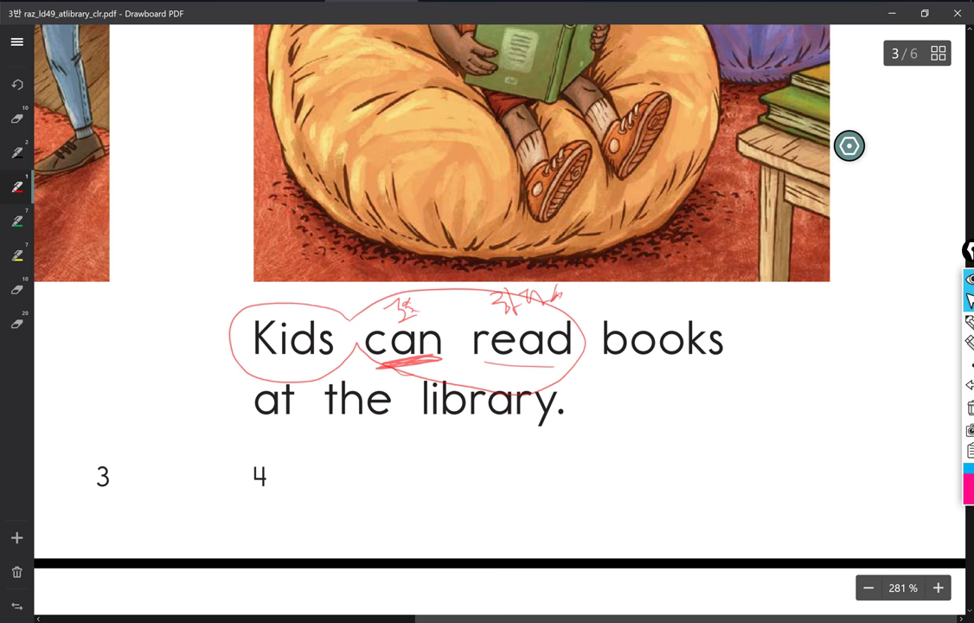
- Mark phrase breaks in page 4's sentence with red slashes after "read", after "books", and before "at"
{"action": "left_click_drag", "start_coordinate": [604, 290], "coordinate": [565, 379]}
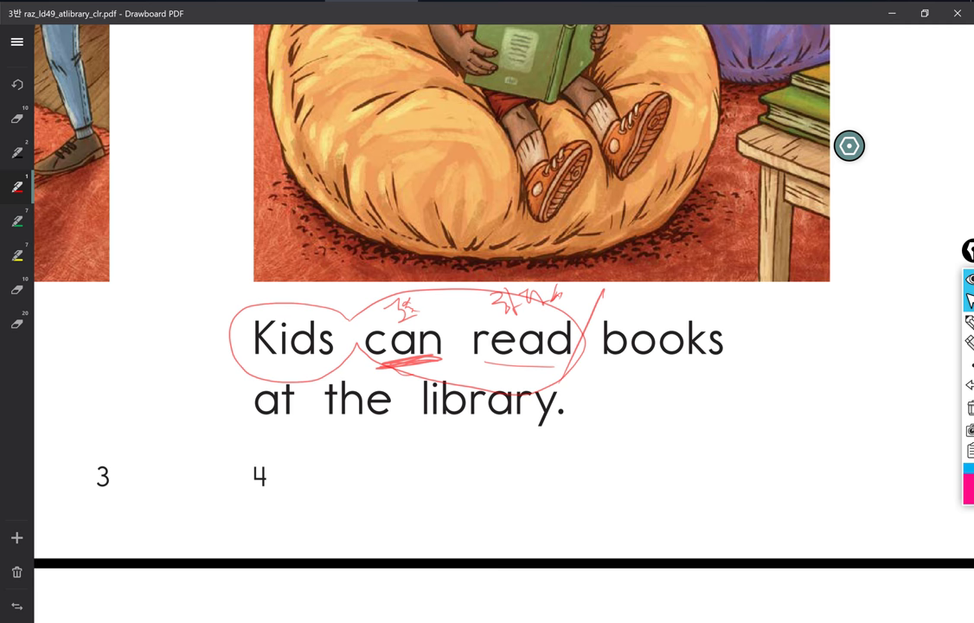
{"action": "left_click_drag", "start_coordinate": [775, 294], "coordinate": [718, 383]}
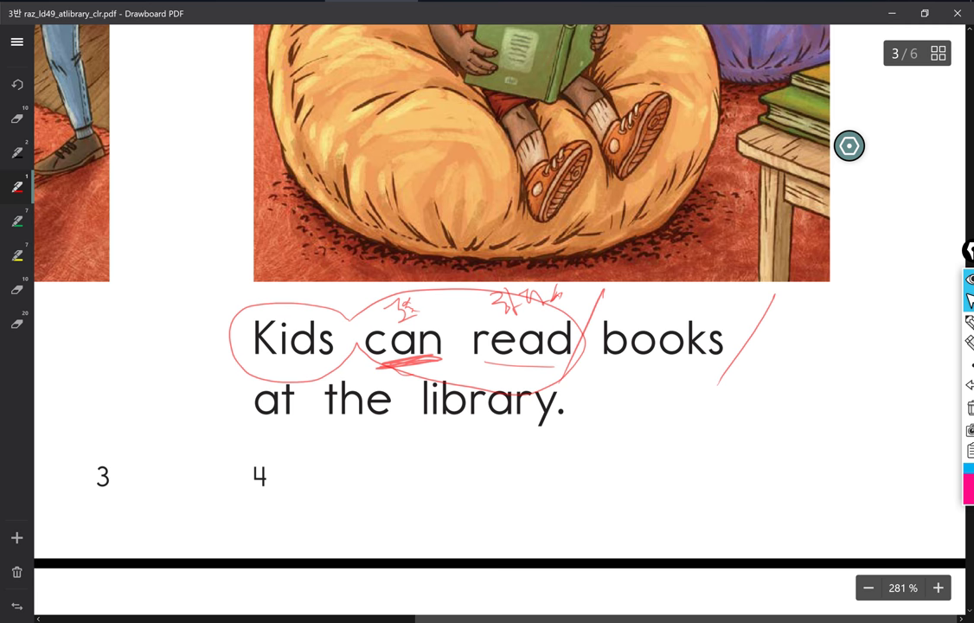
{"action": "left_click_drag", "start_coordinate": [258, 370], "coordinate": [226, 448]}
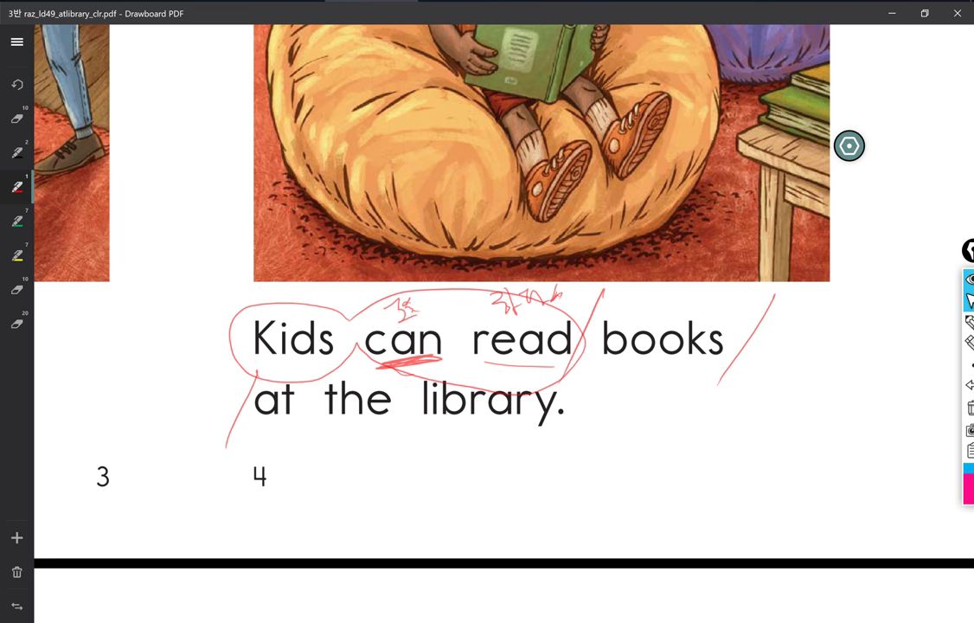
- On page 5, circle "Kids" and "can make" in red and add slashes after "make", after "art", and before "at"
{"action": "scroll", "coordinate": [446, 286], "scroll_direction": "down", "scroll_amount": 10}
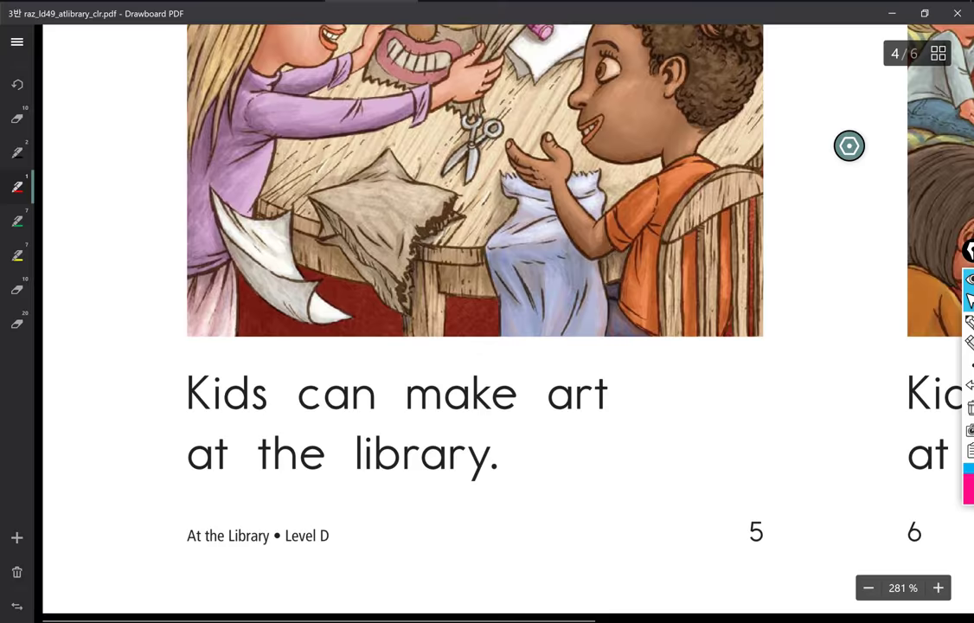
{"action": "scroll", "coordinate": [849, 145], "scroll_direction": "right", "scroll_amount": 2}
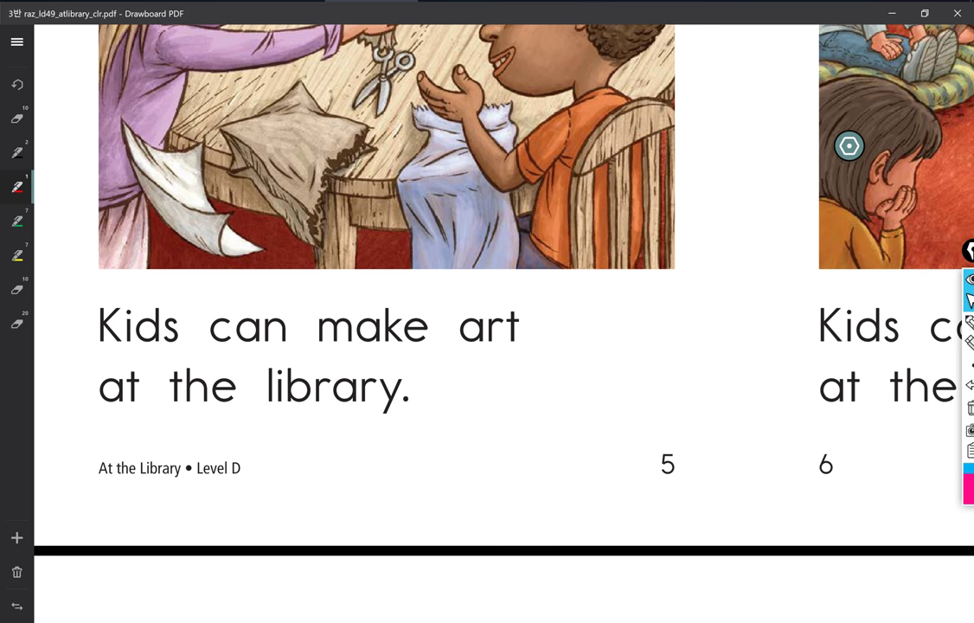
{"action": "mouse_move", "coordinate": [192, 304]}
{"action": "left_mouse_down"}
{"action": "mouse_move", "coordinate": [117, 275]}
{"action": "mouse_move", "coordinate": [177, 333]}
{"action": "mouse_move", "coordinate": [290, 363]}
{"action": "mouse_move", "coordinate": [430, 303]}
{"action": "mouse_move", "coordinate": [208, 309]}
{"action": "left_mouse_up"}
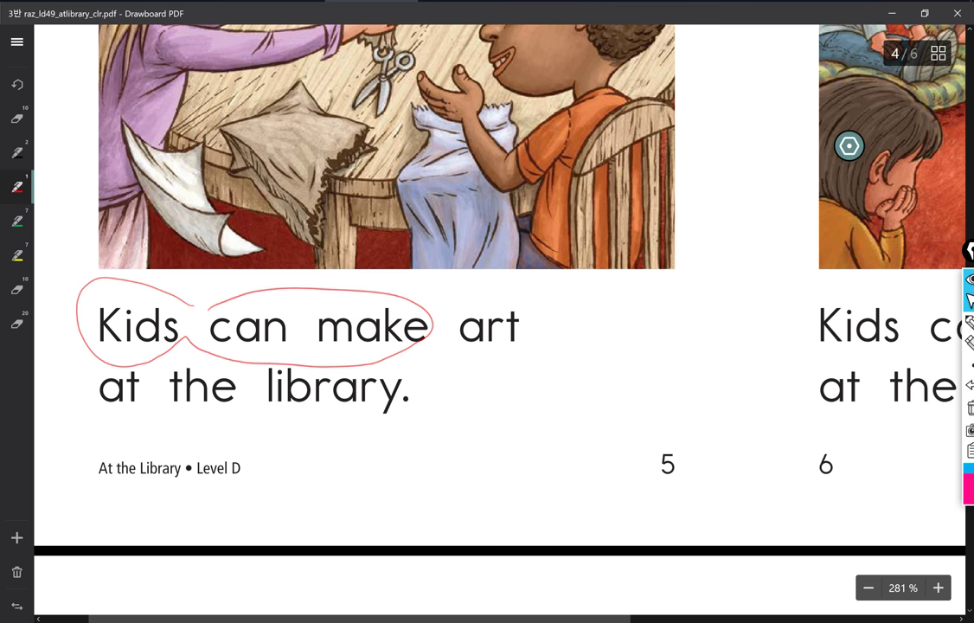
{"action": "left_click_drag", "start_coordinate": [459, 284], "coordinate": [420, 362]}
{"action": "left_click_drag", "start_coordinate": [550, 293], "coordinate": [516, 372]}
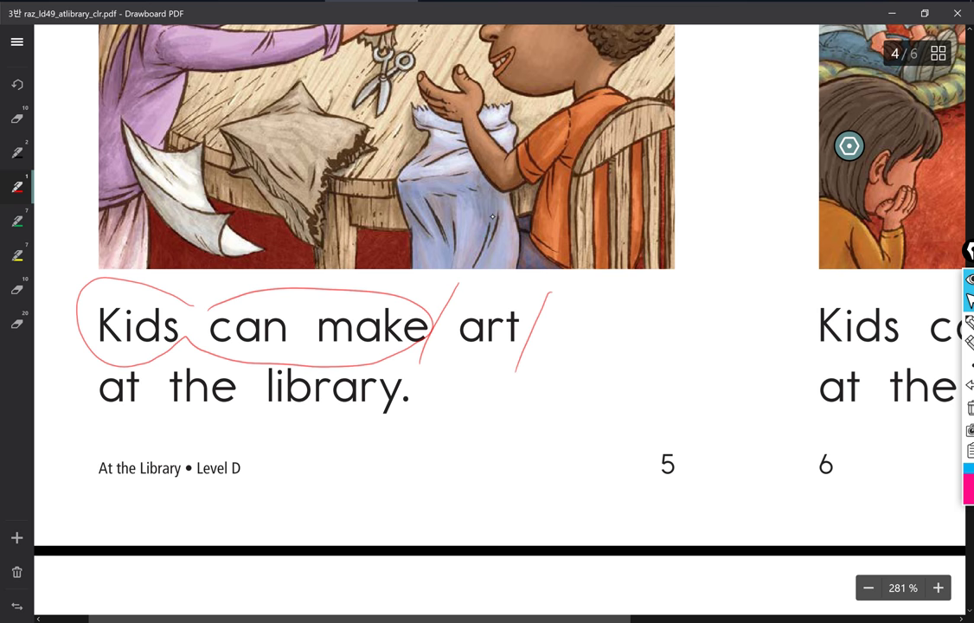
{"action": "left_click_drag", "start_coordinate": [107, 367], "coordinate": [72, 430]}
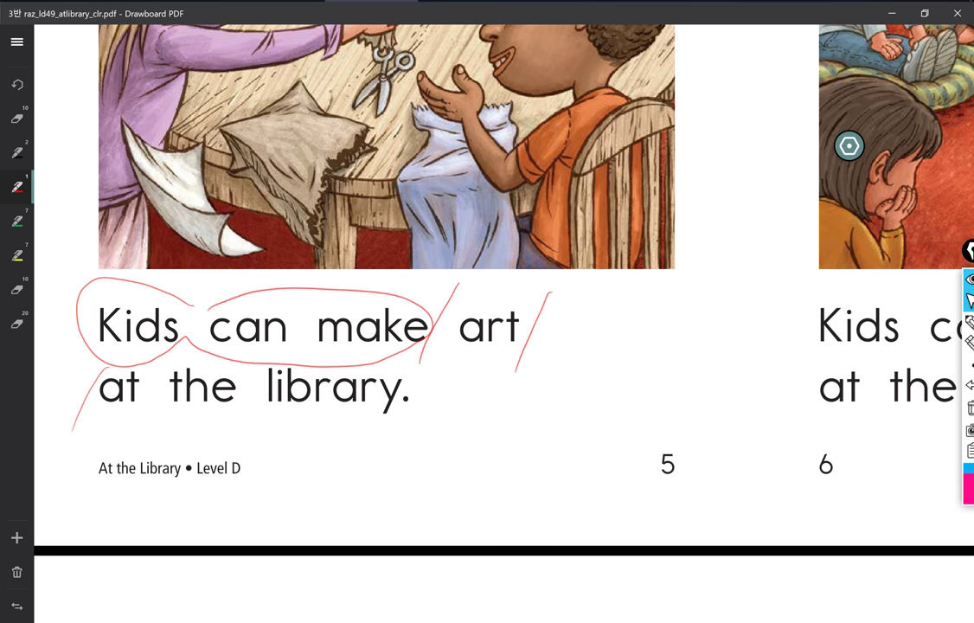
- On page 6, circle "Kids" and "can listen to" in red and add slashes after "to", after "stories", and before "at"
{"action": "key", "text": "Right"}
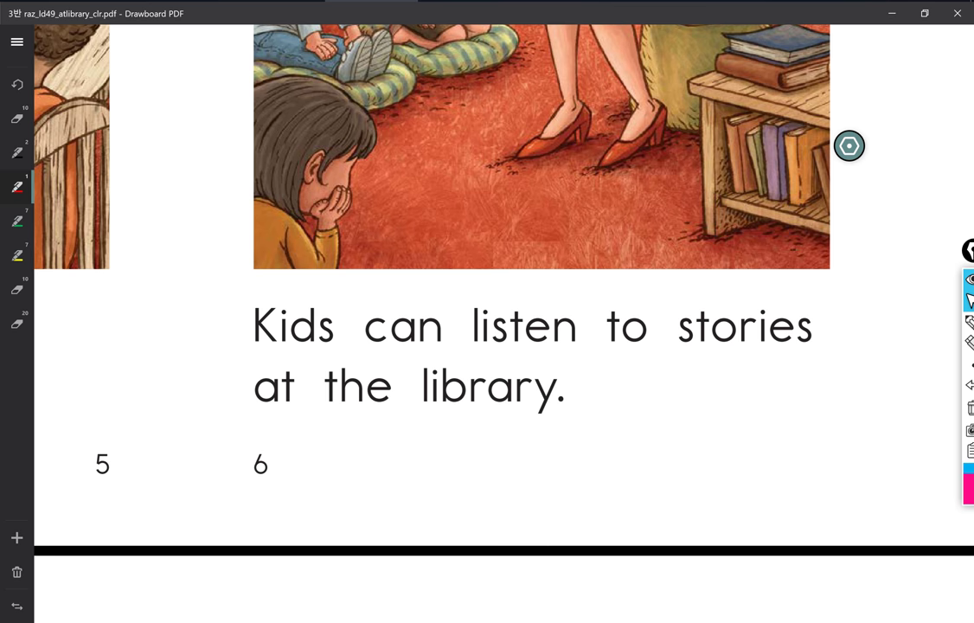
{"action": "mouse_move", "coordinate": [348, 301]}
{"action": "left_mouse_down"}
{"action": "mouse_move", "coordinate": [211, 313]}
{"action": "mouse_move", "coordinate": [480, 375]}
{"action": "mouse_move", "coordinate": [663, 311]}
{"action": "mouse_move", "coordinate": [361, 322]}
{"action": "left_mouse_up"}
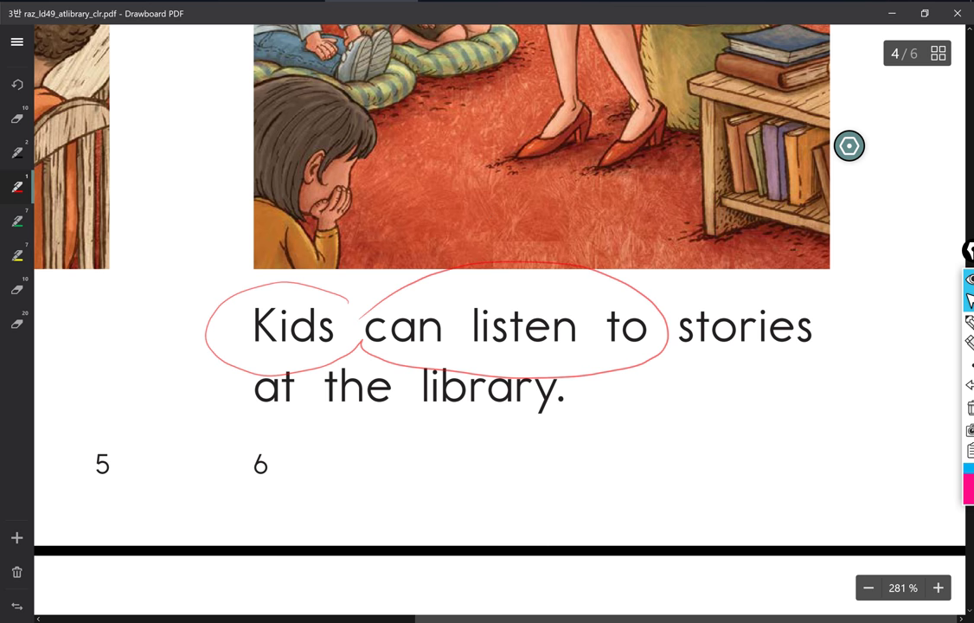
{"action": "left_click_drag", "start_coordinate": [698, 270], "coordinate": [634, 399]}
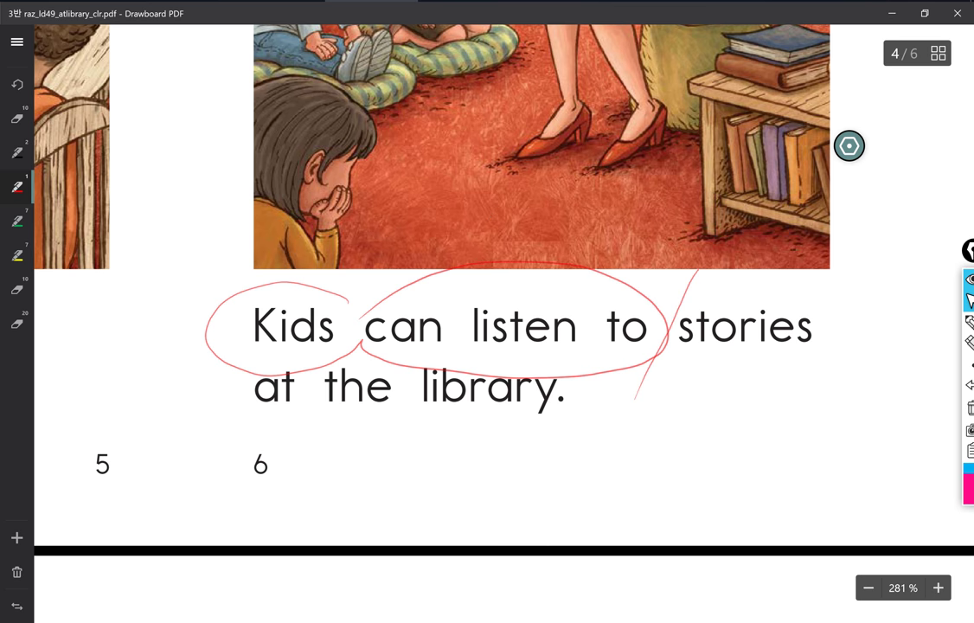
{"action": "left_click_drag", "start_coordinate": [859, 272], "coordinate": [807, 378]}
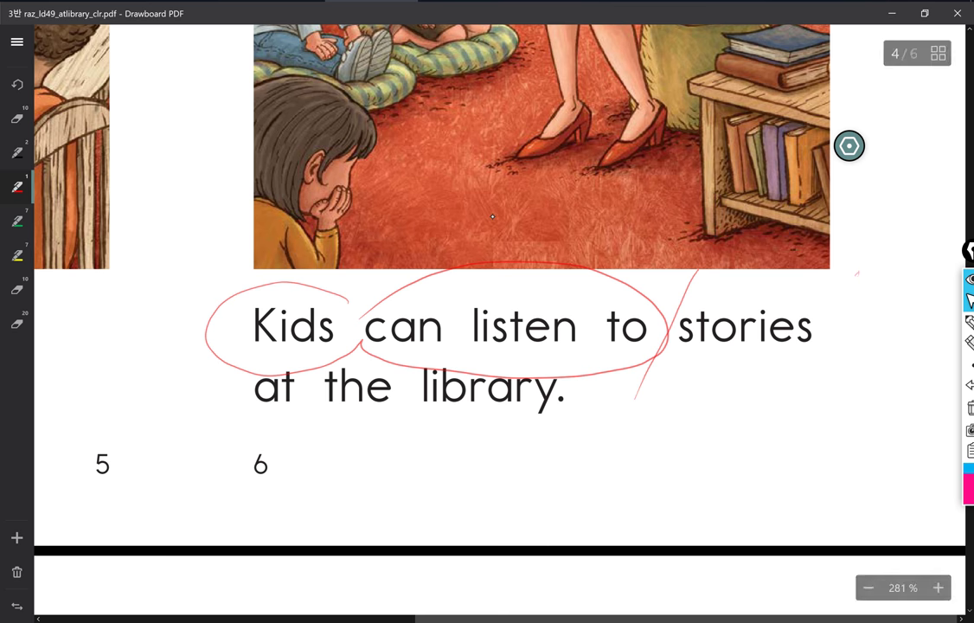
{"action": "left_click_drag", "start_coordinate": [258, 361], "coordinate": [211, 438]}
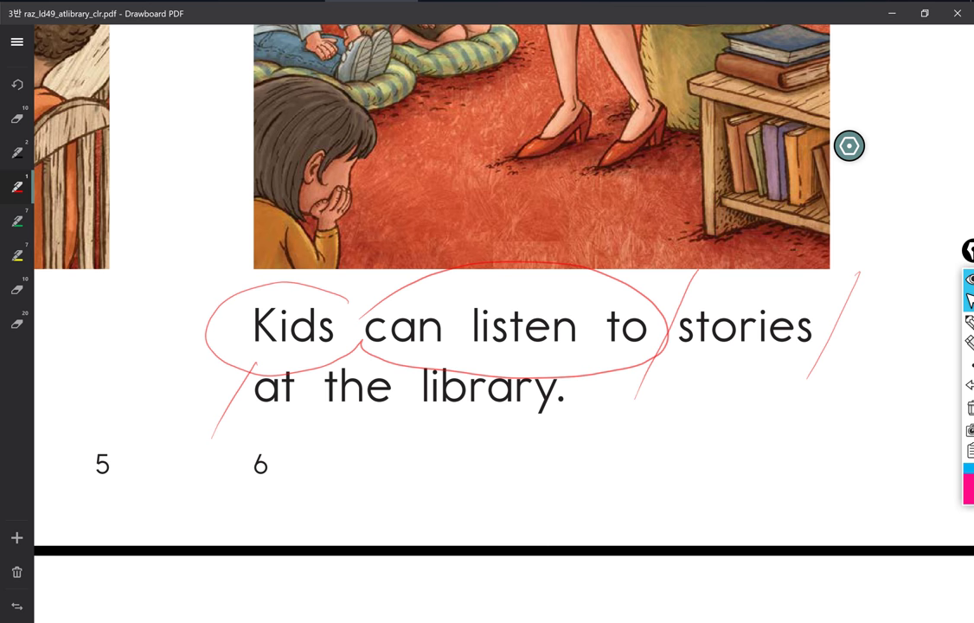
- Underline "Kids can listen to" and "stories" on page 6 in red, and handwrite "What?" beneath "stories"
{"action": "left_click_drag", "start_coordinate": [259, 356], "coordinate": [629, 341]}
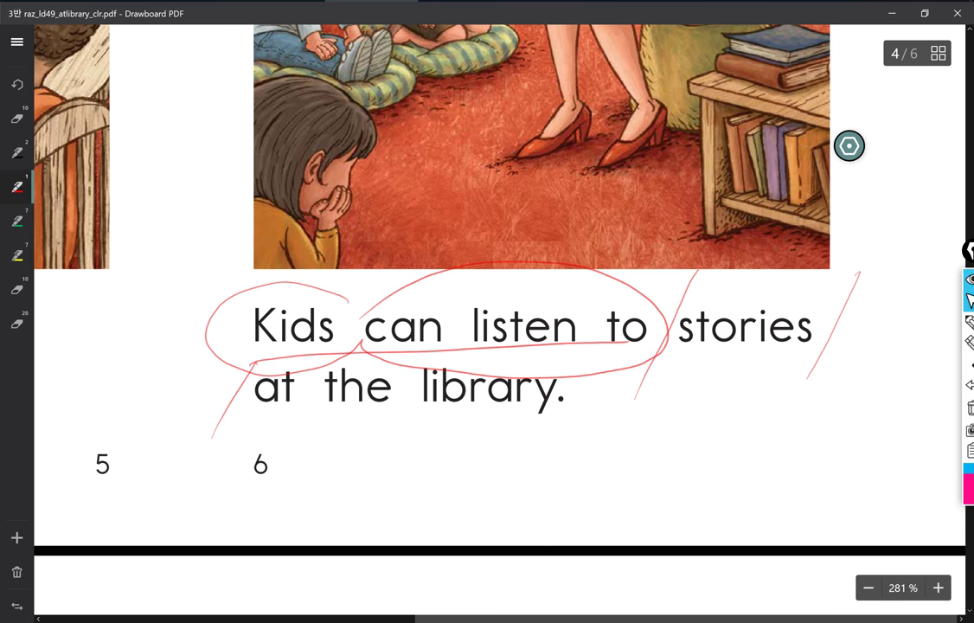
{"action": "left_click_drag", "start_coordinate": [698, 363], "coordinate": [800, 350]}
{"action": "mouse_move", "coordinate": [729, 368]}
{"action": "left_mouse_down"}
{"action": "mouse_move", "coordinate": [728, 394]}
{"action": "mouse_move", "coordinate": [751, 383]}
{"action": "mouse_move", "coordinate": [773, 392]}
{"action": "left_mouse_up"}
{"action": "mouse_move", "coordinate": [778, 372]}
{"action": "left_mouse_down"}
{"action": "mouse_move", "coordinate": [783, 393]}
{"action": "mouse_move", "coordinate": [796, 384]}
{"action": "left_mouse_up"}
{"action": "left_click", "coordinate": [797, 391]}
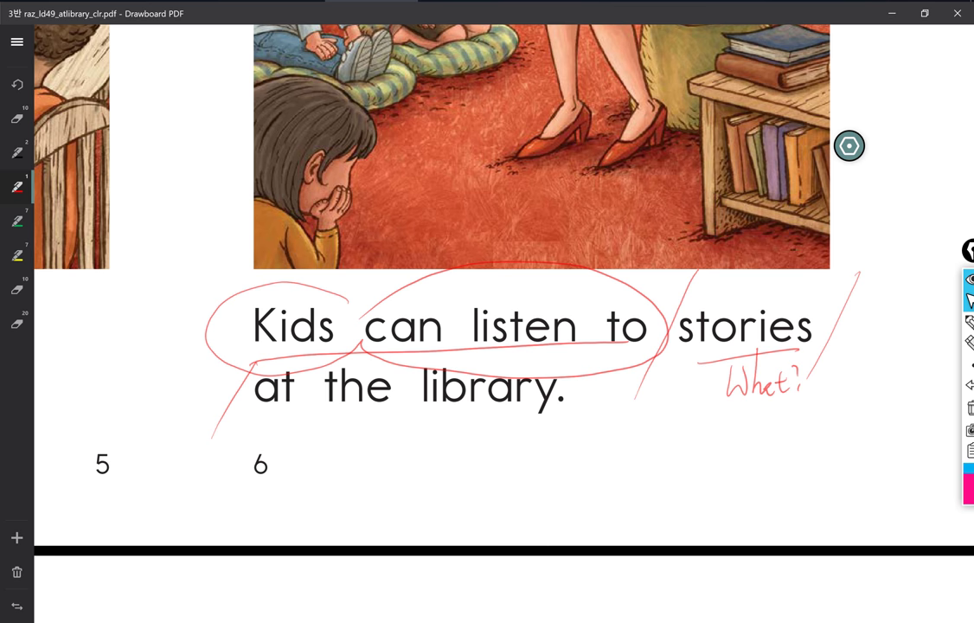
- Underline "at" heavily in red on page 6, and underline "the library" with a single line
{"action": "mouse_move", "coordinate": [249, 420]}
{"action": "left_mouse_down"}
{"action": "mouse_move", "coordinate": [287, 417]}
{"action": "mouse_move", "coordinate": [256, 424]}
{"action": "left_mouse_up"}
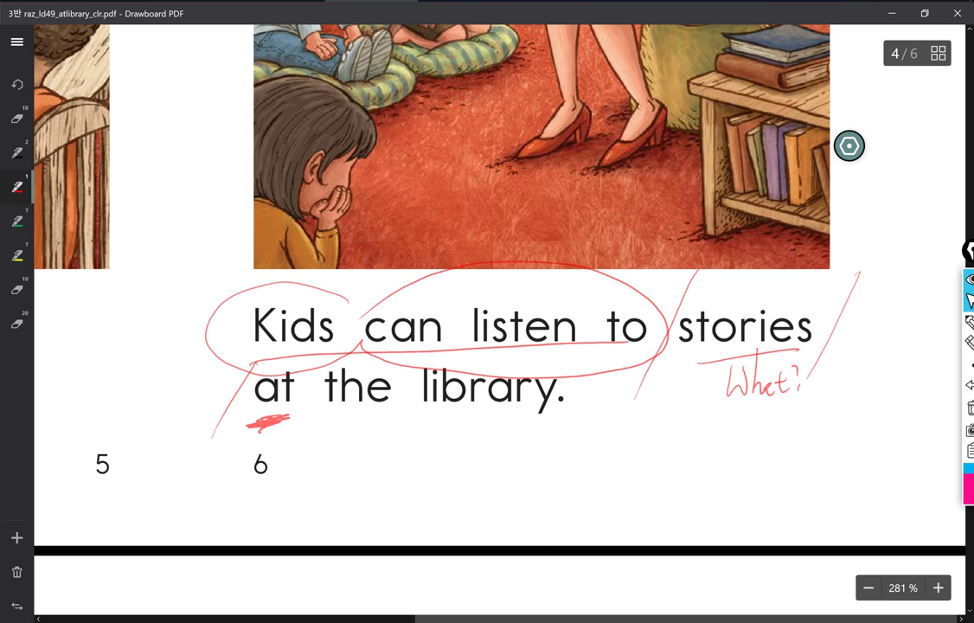
{"action": "left_click_drag", "start_coordinate": [327, 416], "coordinate": [530, 418]}
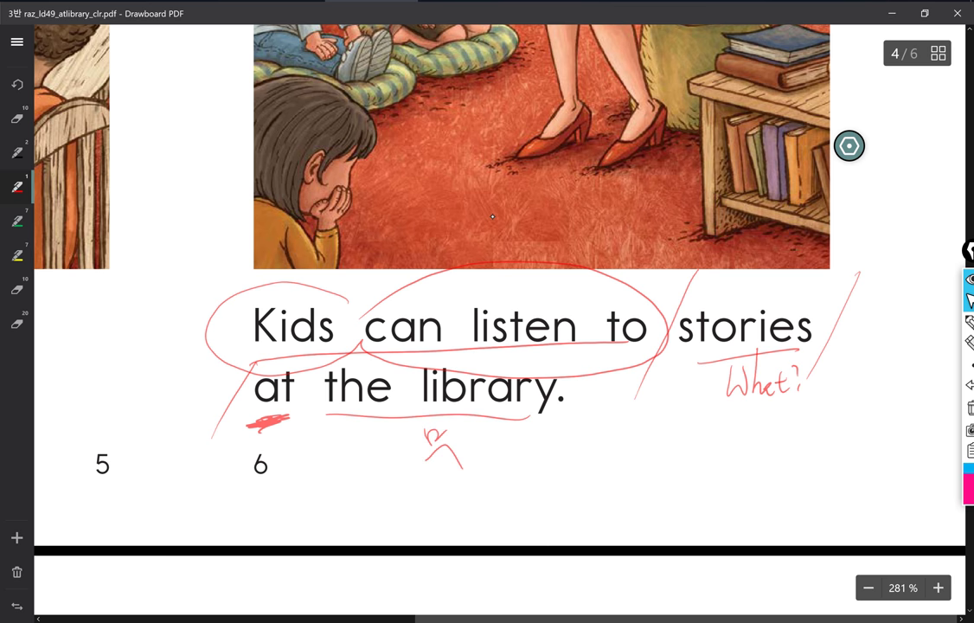